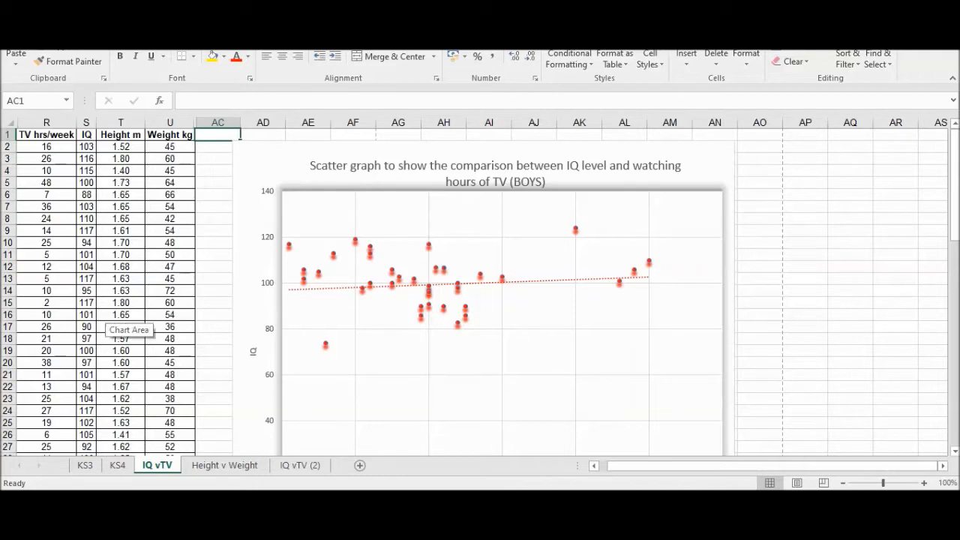
Examine the boys' and girls' scatter graphs of IQ against weekly TV hours, including the low IQ outlier for boys.
scroll(480, 288, "down", 3)
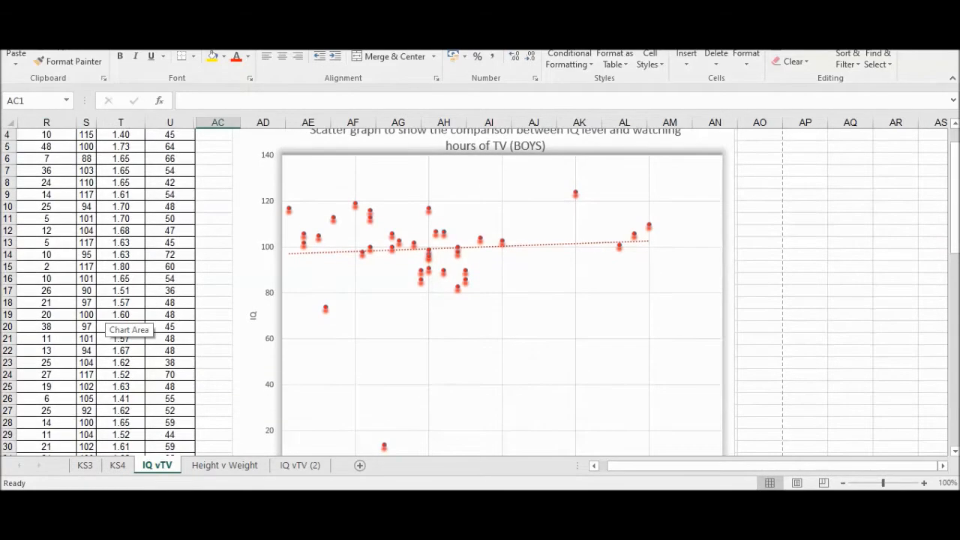
scroll(480, 288, "down", 1)
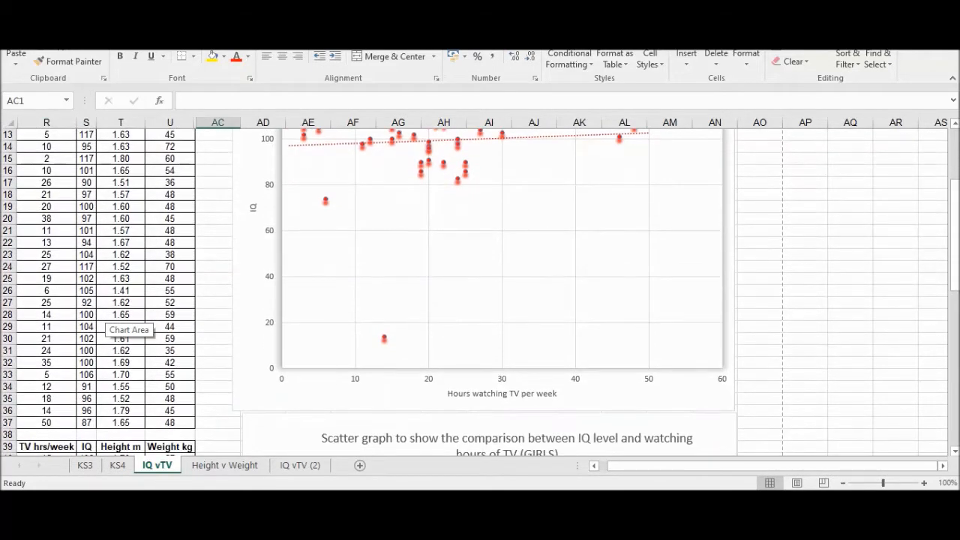
scroll(480, 289, "up", 4)
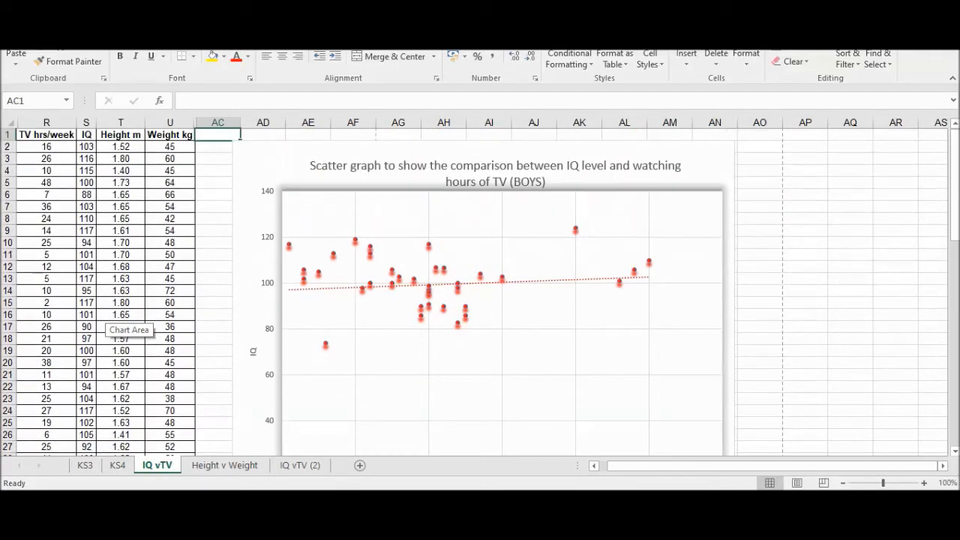
scroll(480, 289, "down", 15)
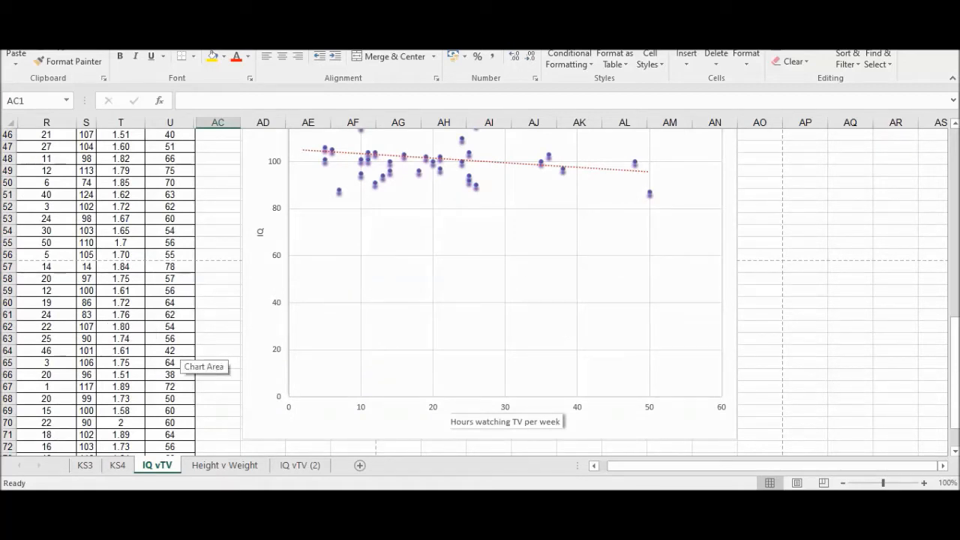
scroll(360, 371, "up", 6)
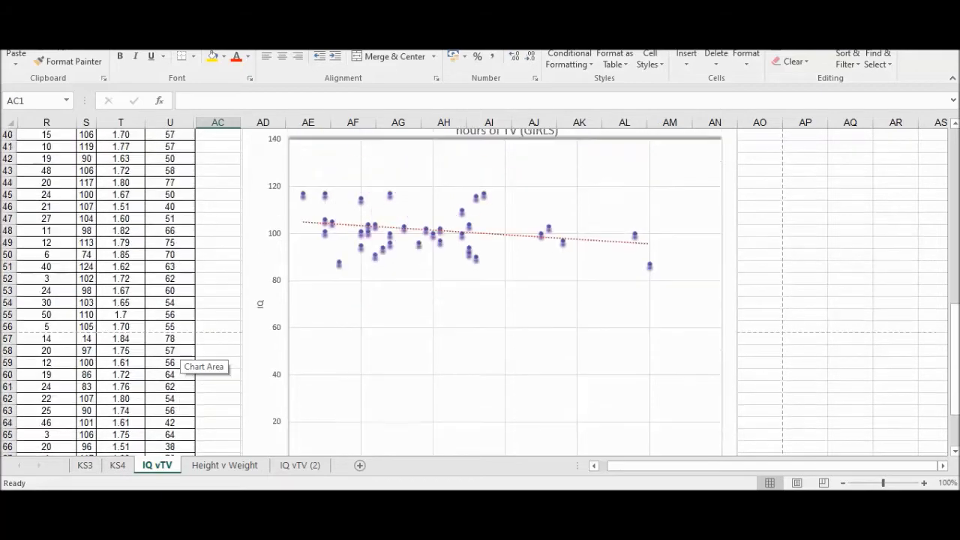
scroll(360, 372, "up", 8)
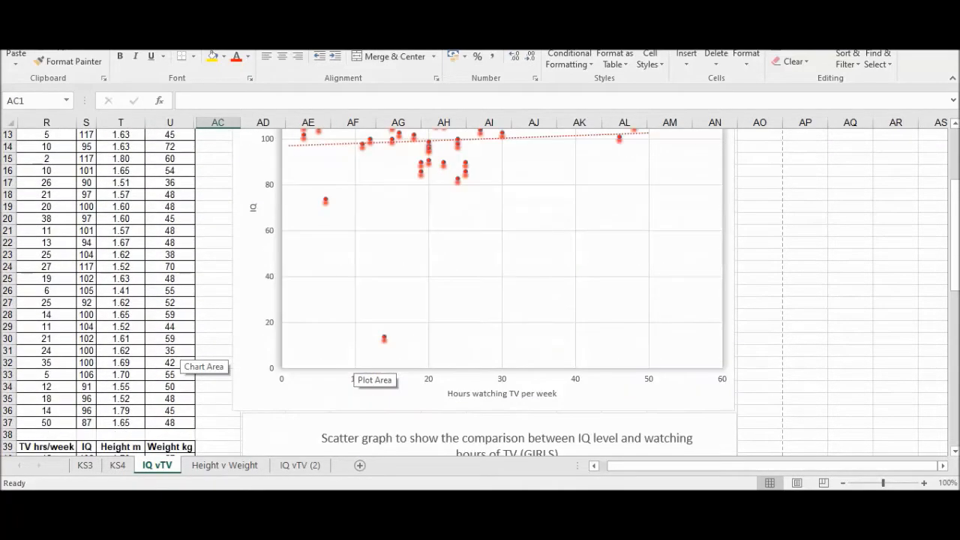
scroll(360, 371, "down", 1)
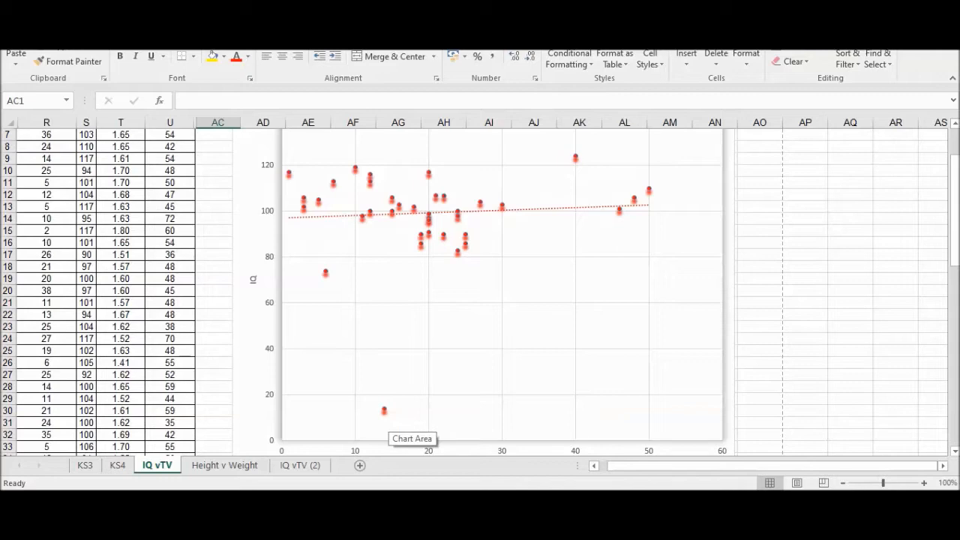
mouse_move(384, 411)
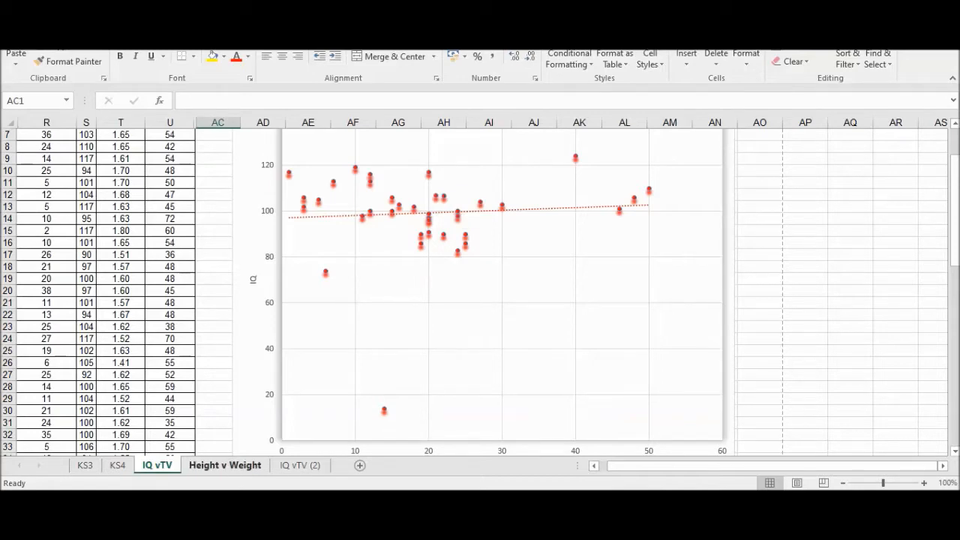
Compare the trend lines of the girls' and boys' IQ versus TV scatter graphs on the IQ vTV sheet.
scroll(450, 379, "down", 13)
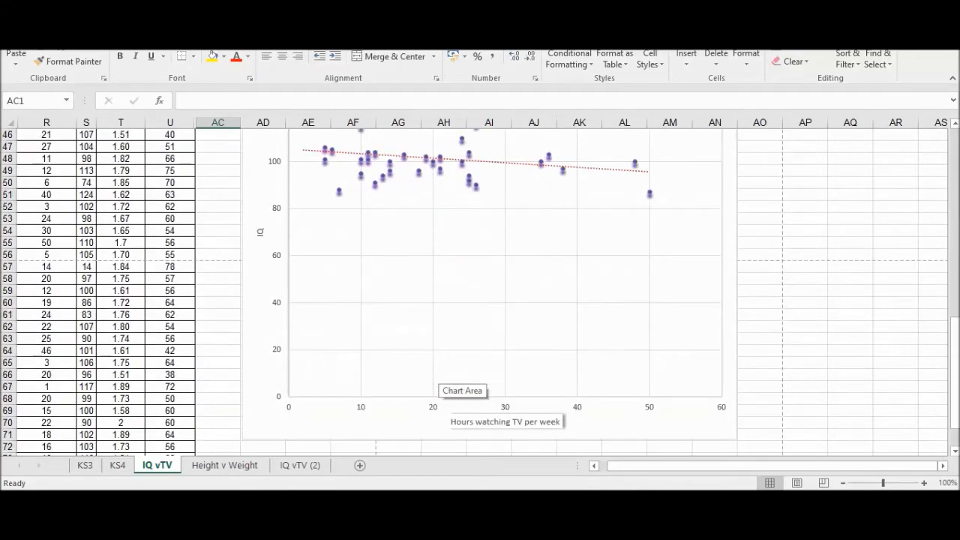
scroll(450, 375, "up", 2)
scroll(450, 375, "up", 13)
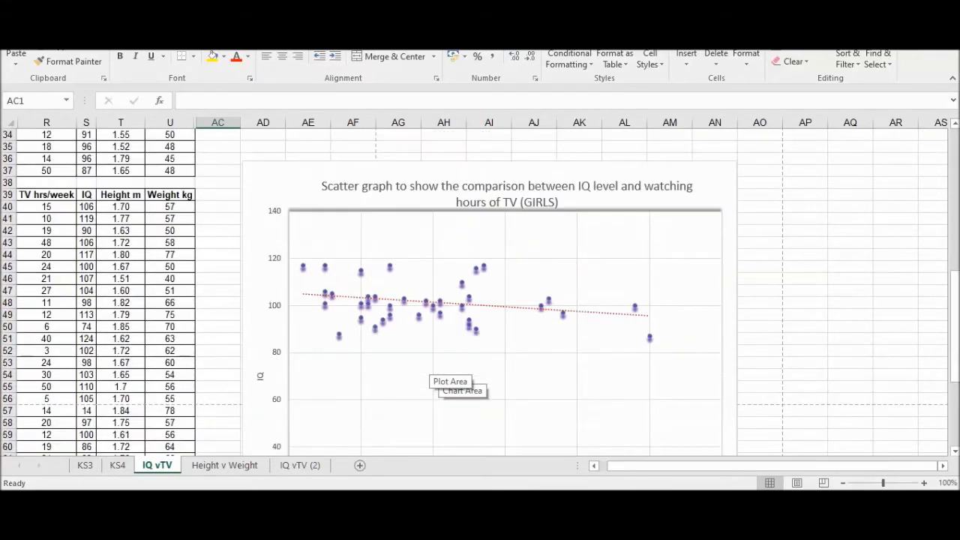
scroll(450, 375, "down", 5)
scroll(420, 300, "down", 7)
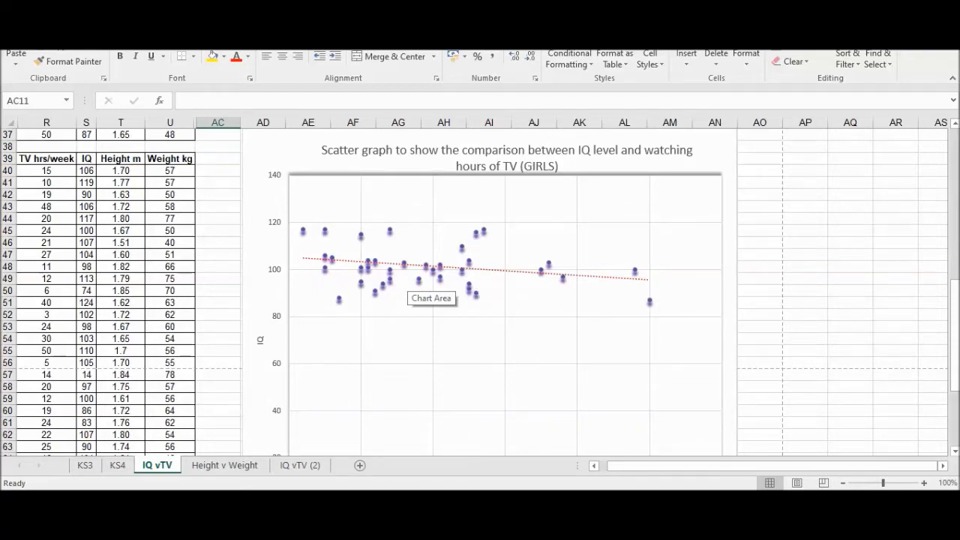
scroll(431, 289, "up", 12)
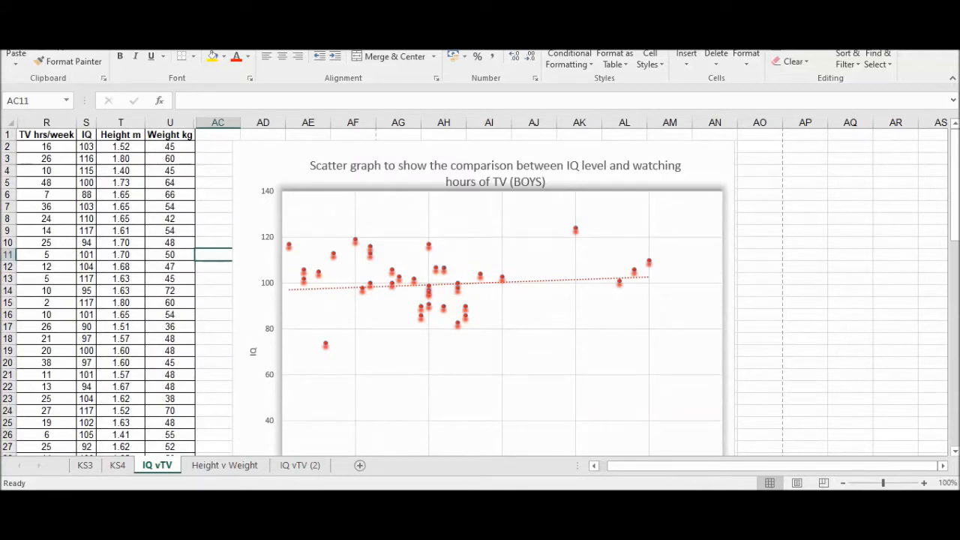
scroll(471, 304, "down", 13)
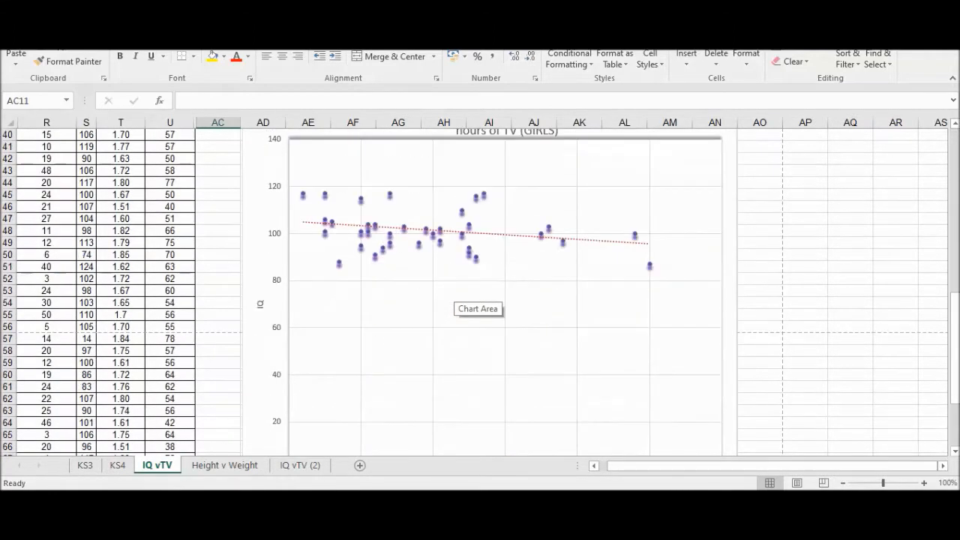
scroll(450, 300, "down", 4)
scroll(423, 300, "up", 3)
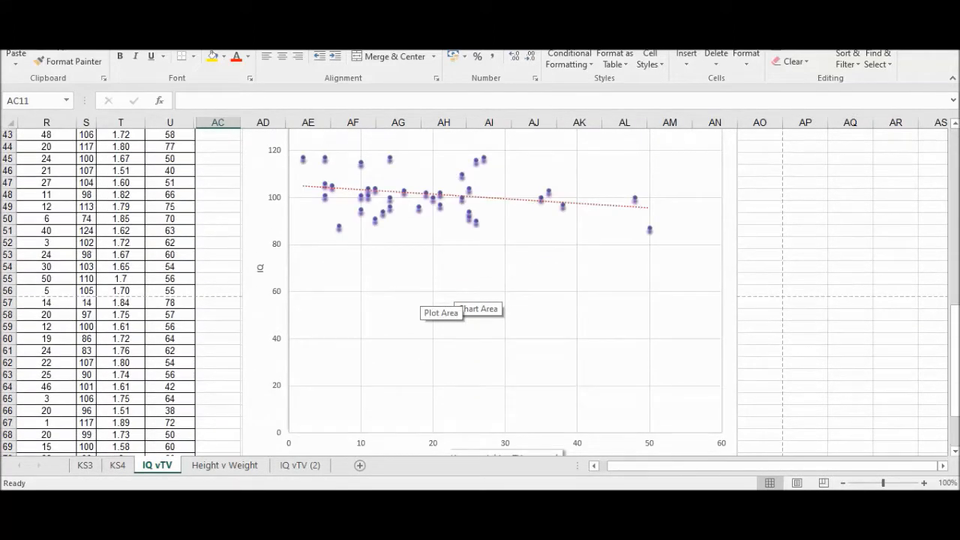
scroll(450, 300, "up", 3)
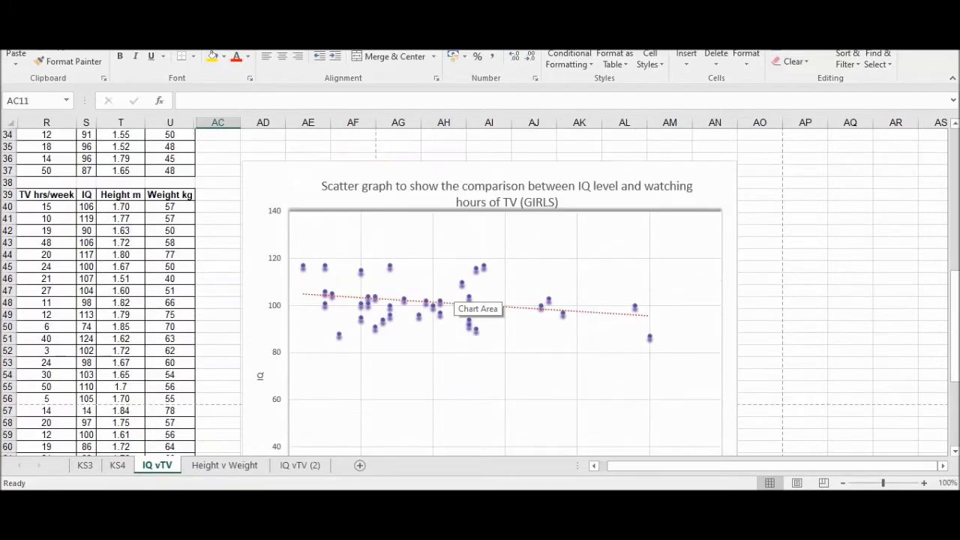
scroll(450, 300, "down", 1)
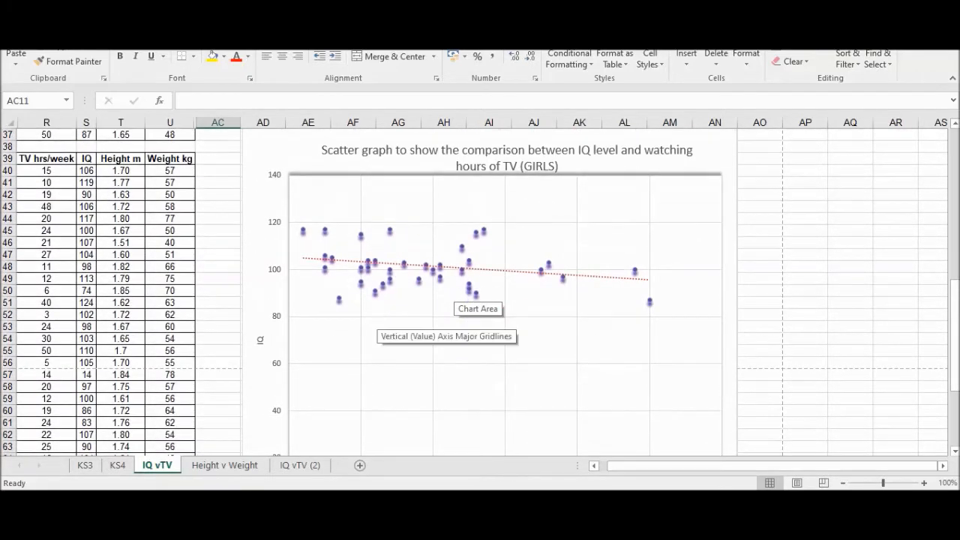
scroll(450, 300, "down", 6)
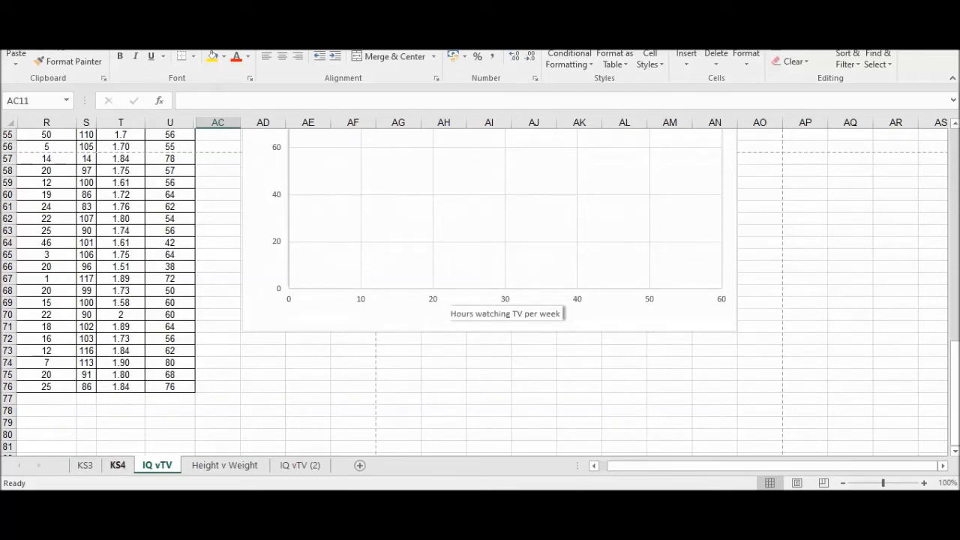
Add a blank worksheet directly after the KS4 sheet and return to the KS4 data.
left_click(117, 465)
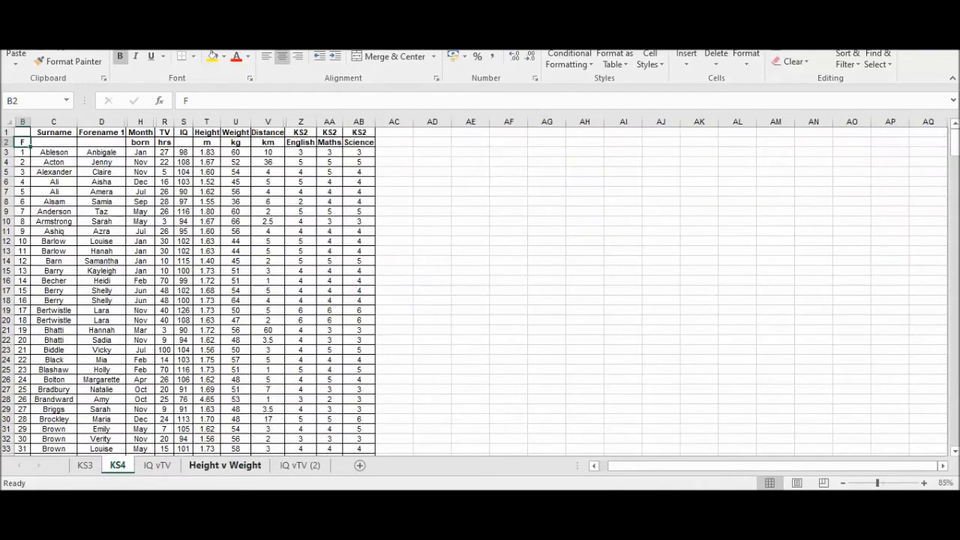
left_click(375, 465)
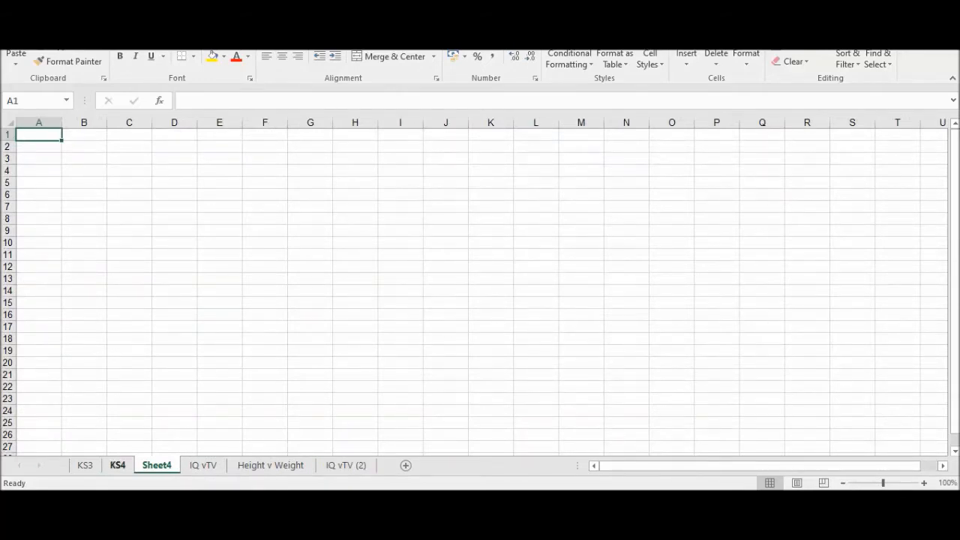
left_click(118, 465)
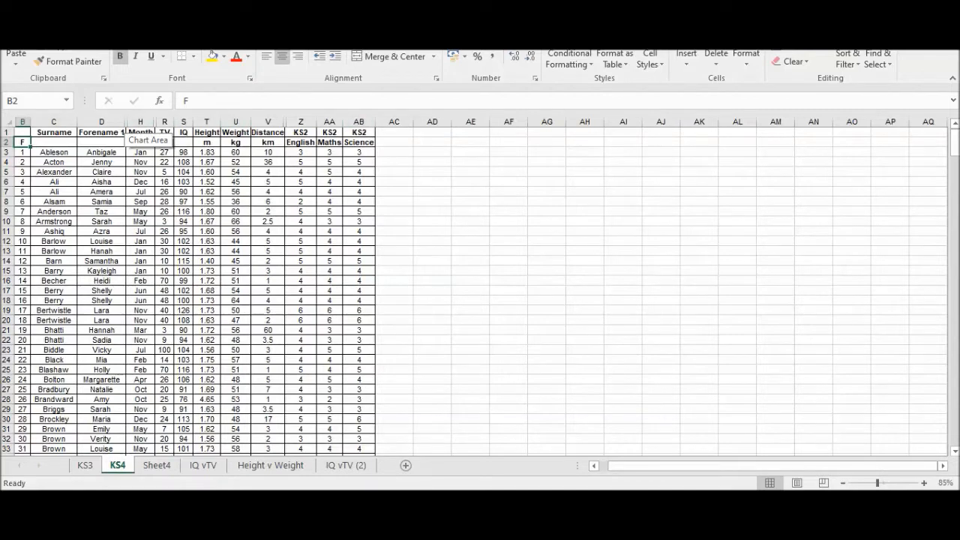
Unhide the columns between D and H on the KS4 sheet, then undo the change.
left_click_drag(101, 121, 150, 122)
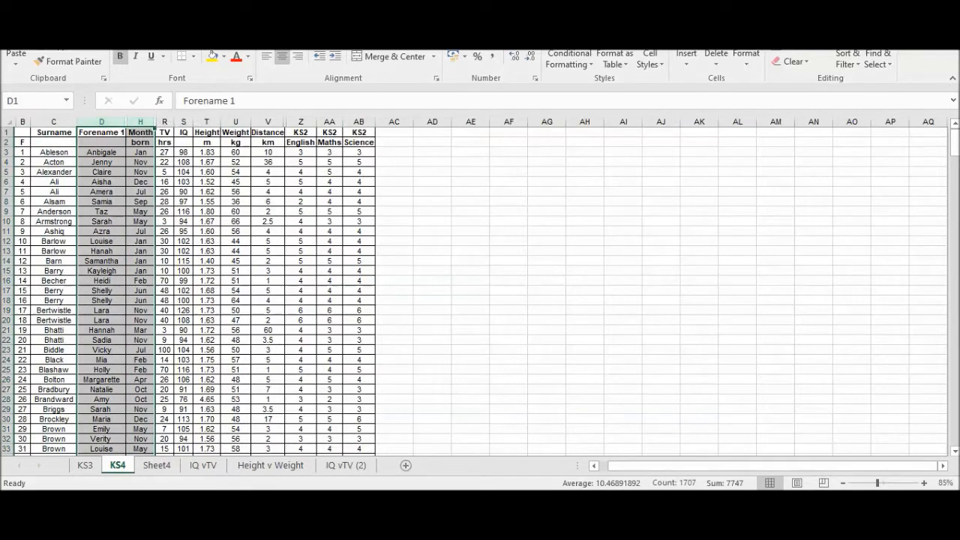
right_click(133, 123)
left_click(168, 323)
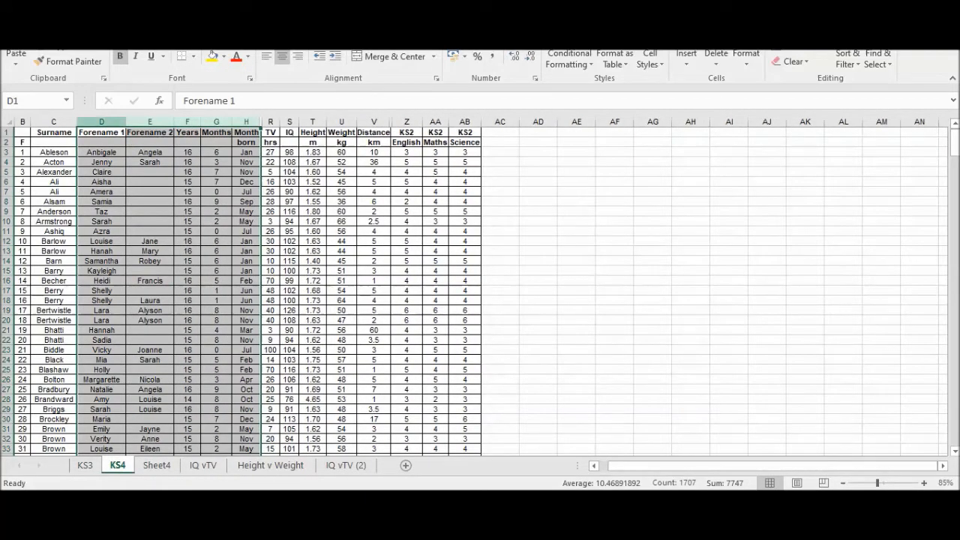
key("ctrl+z")
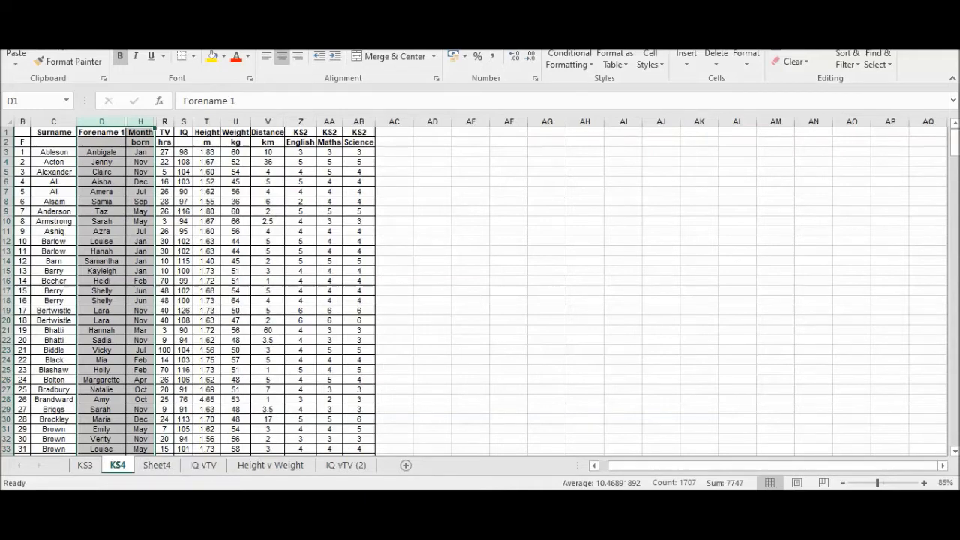
Switch to the ActivInspire flipchart showing the random numbers and bring the Excel workbook up beside the list from 1 to 180.
key("alt+Tab")
key("alt+Tab")
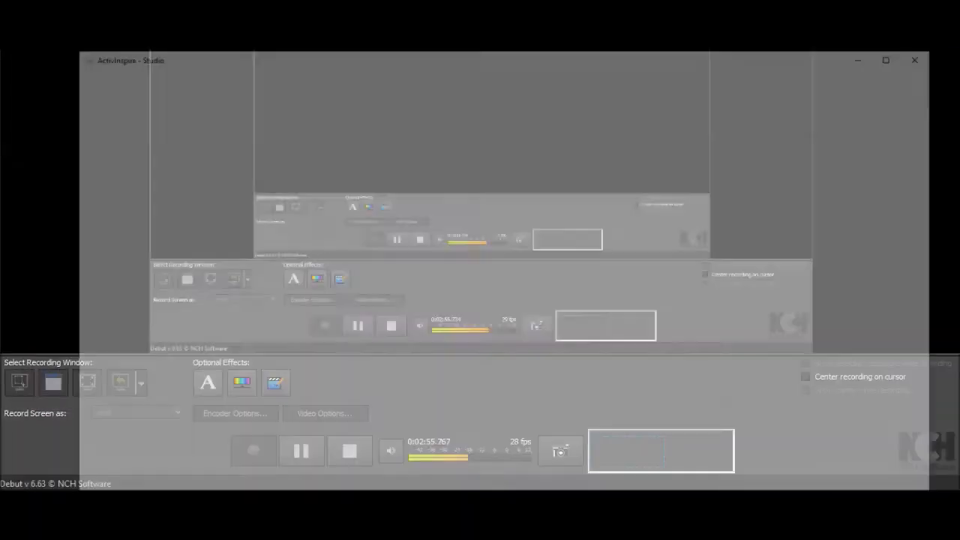
mouse_move(6, 74)
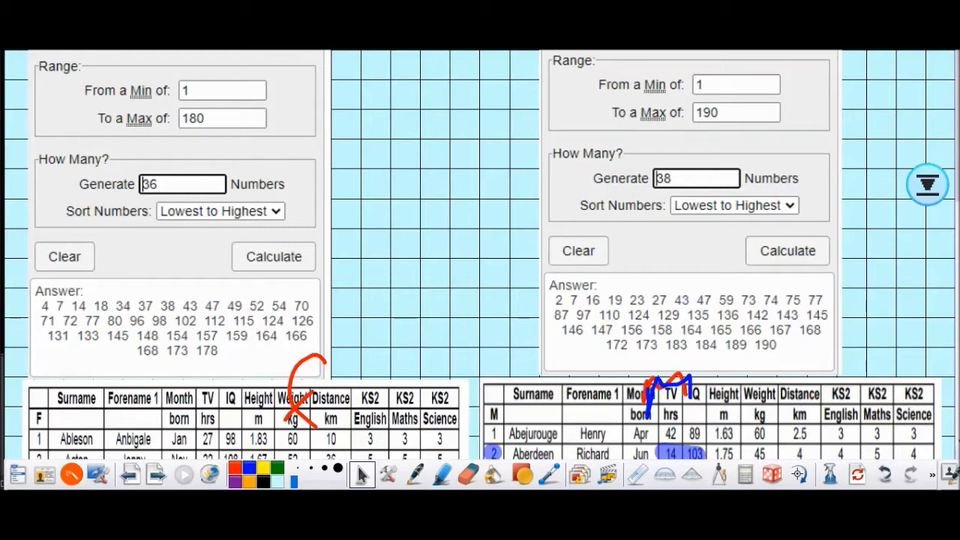
mouse_move(465, 501)
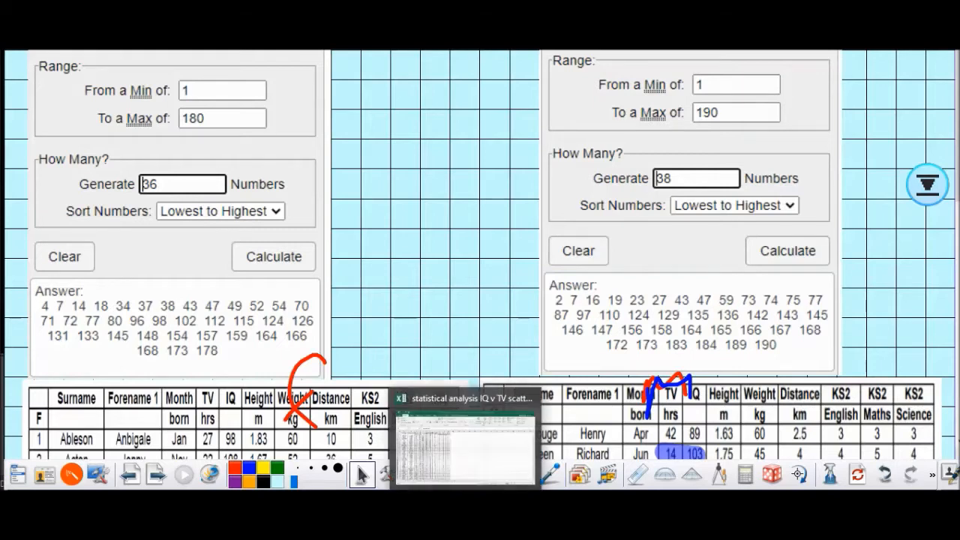
left_click(465, 443)
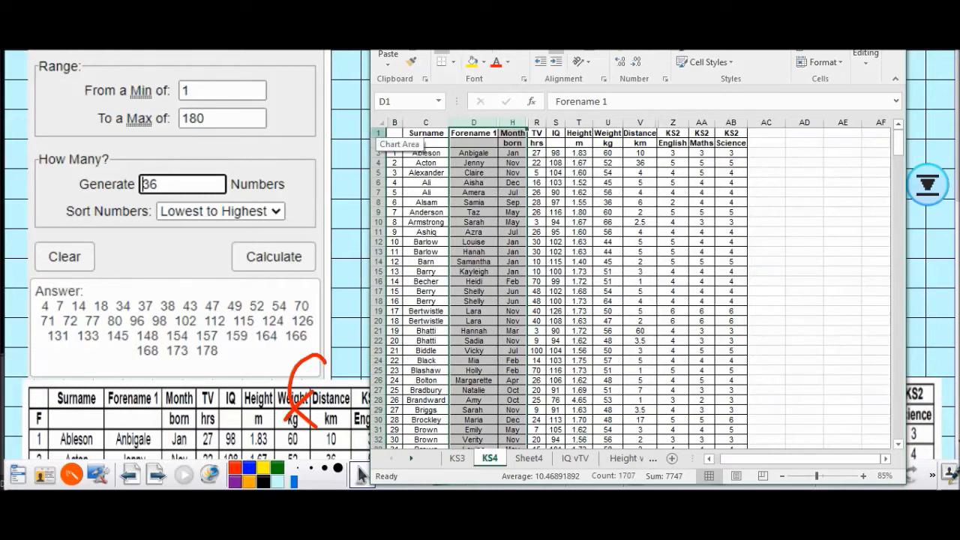
Select the KS4 header row 1 together with the entire rows of pupils numbered 4, 7, 14 and 18.
left_click(378, 133)
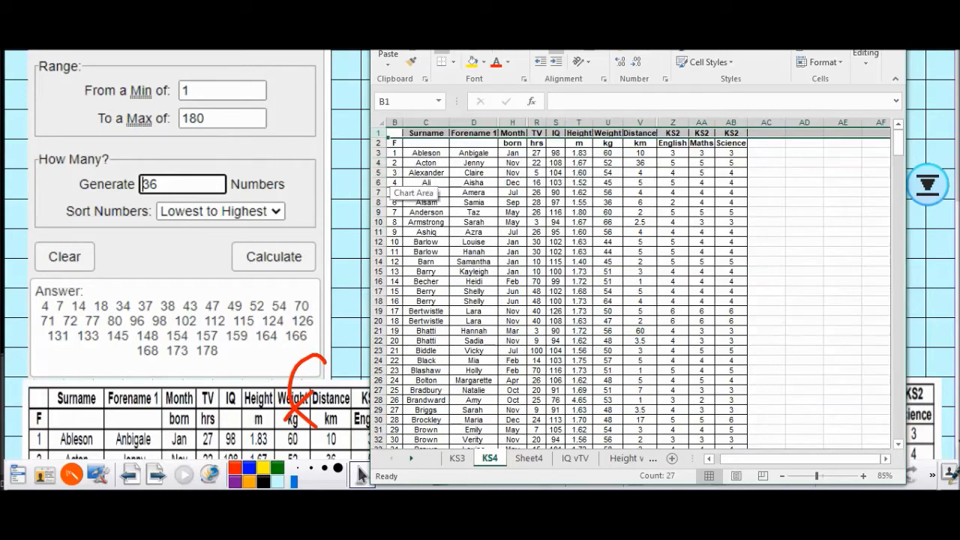
left_click(379, 182, "ctrl")
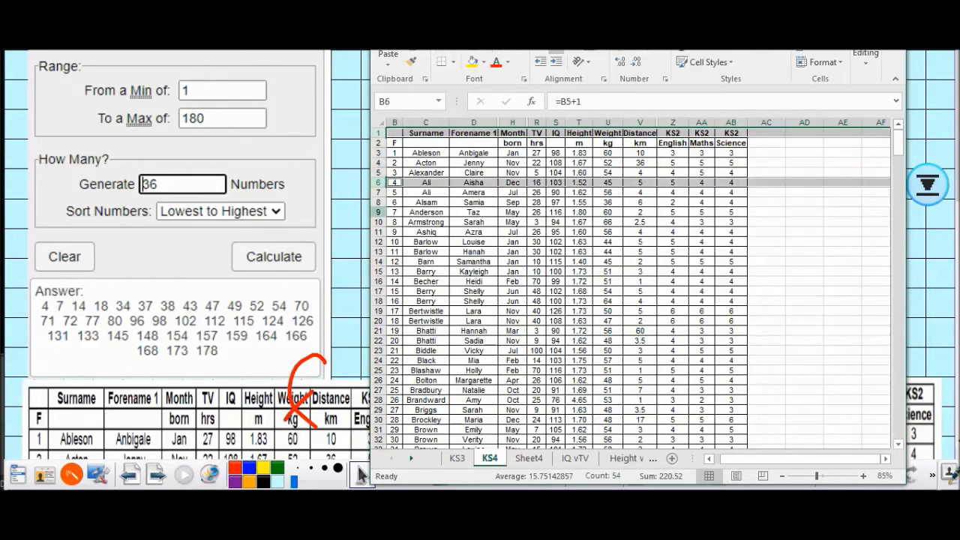
left_click(379, 212, "ctrl")
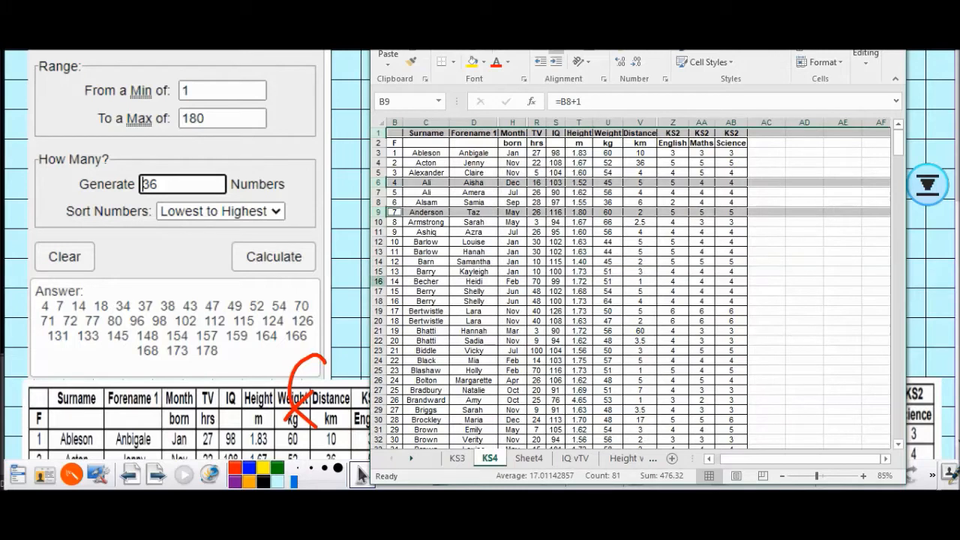
left_click(379, 281, "ctrl")
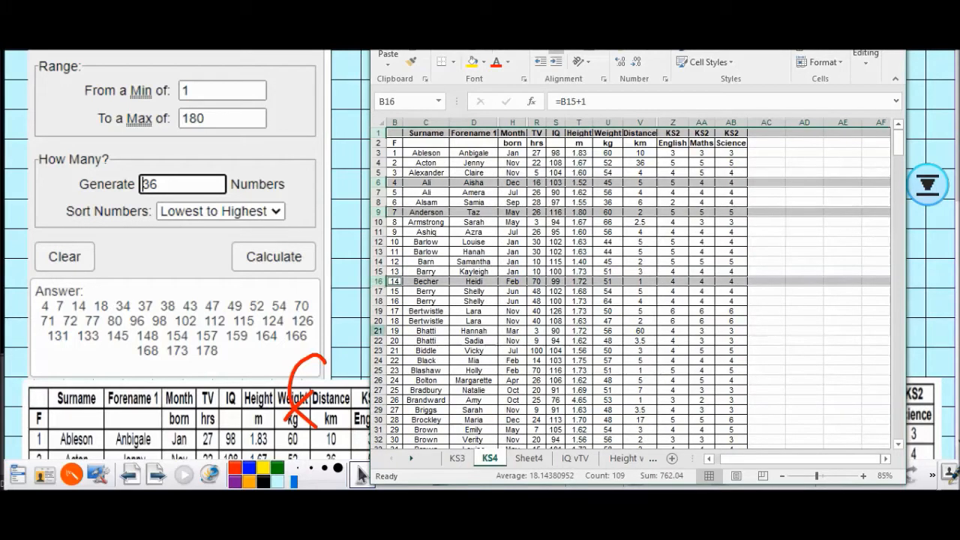
left_click(379, 321, "ctrl")
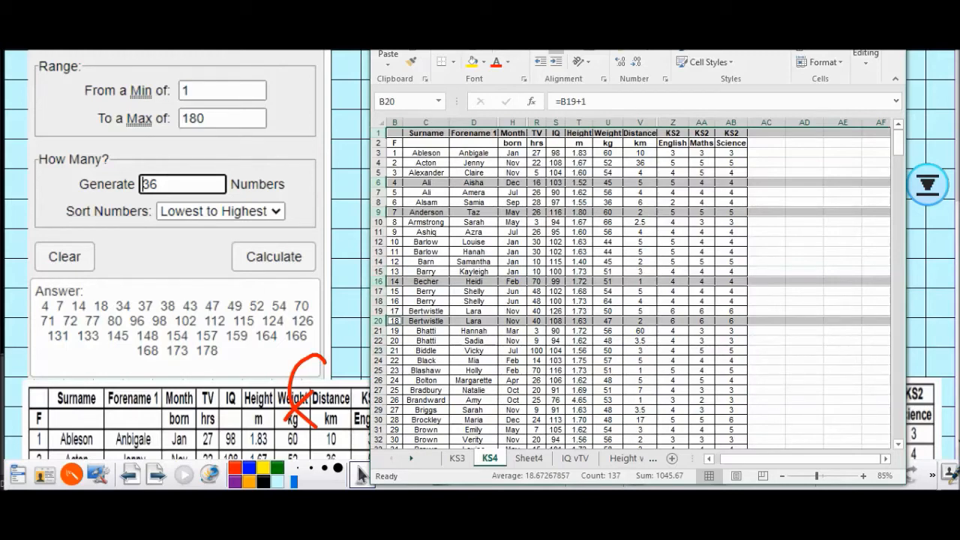
Add the rows of pupils numbered 34, 37, 38, 43, 47, 49, 52 and 54 to the KS4 row selection.
scroll(408, 424, "down", 1, "ctrl")
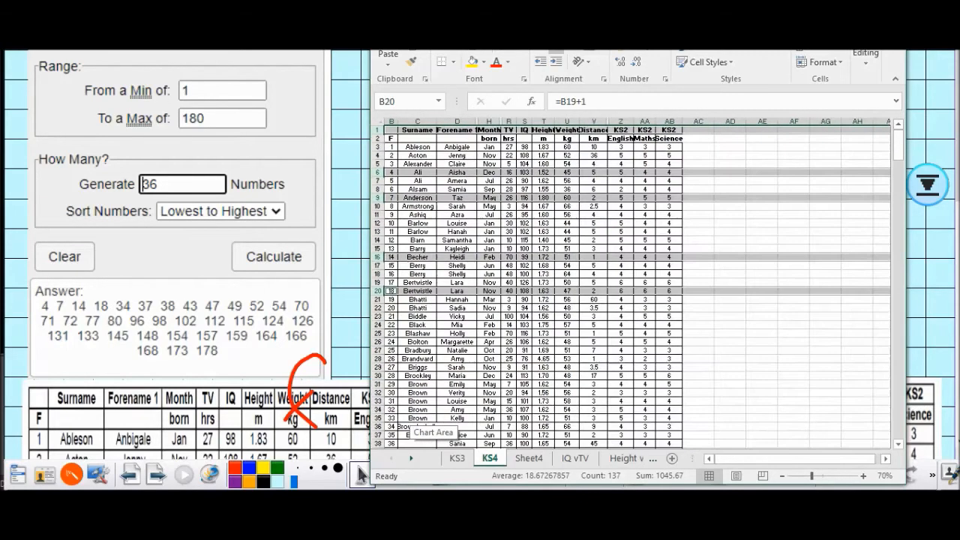
scroll(411, 424, "up", 1, "ctrl")
scroll(411, 424, "down", 10)
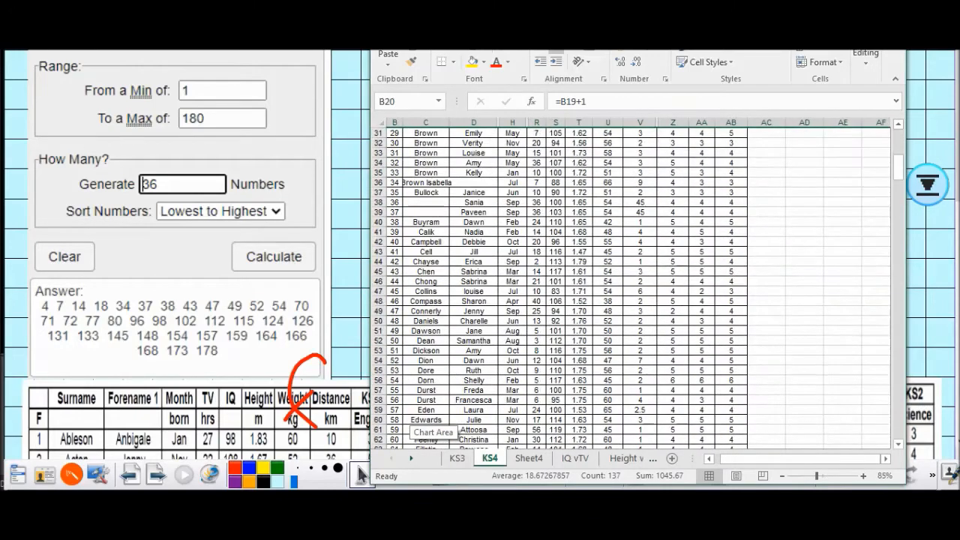
left_click(379, 182)
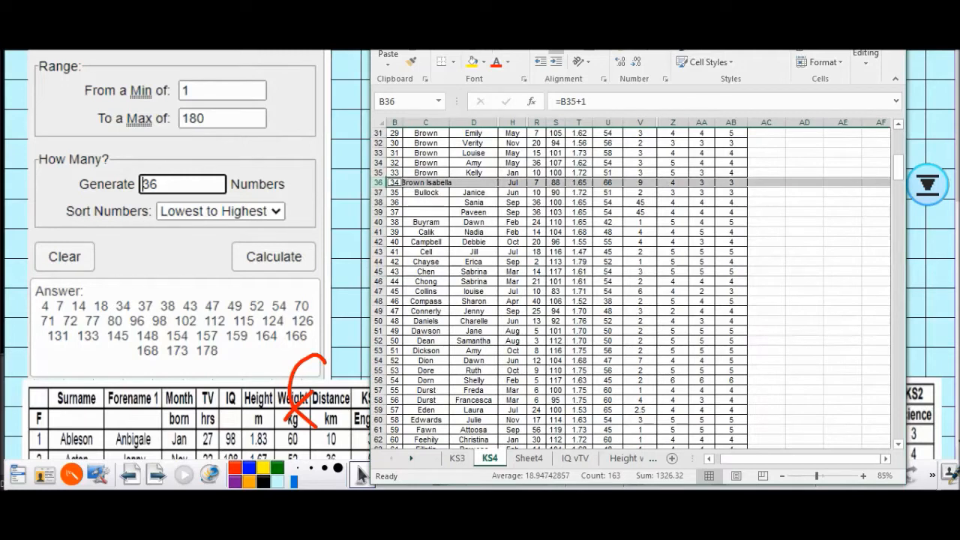
left_click(379, 212, "ctrl")
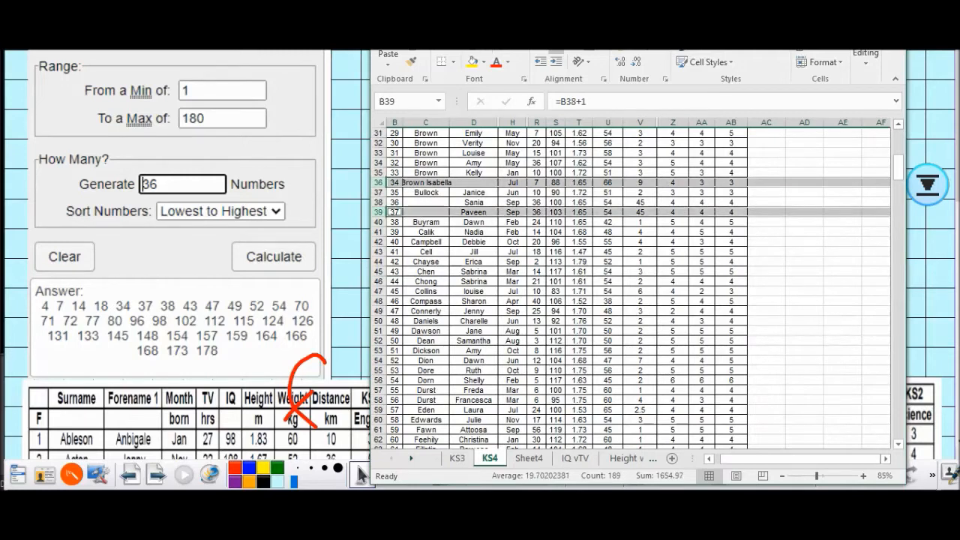
left_click(379, 222, "ctrl")
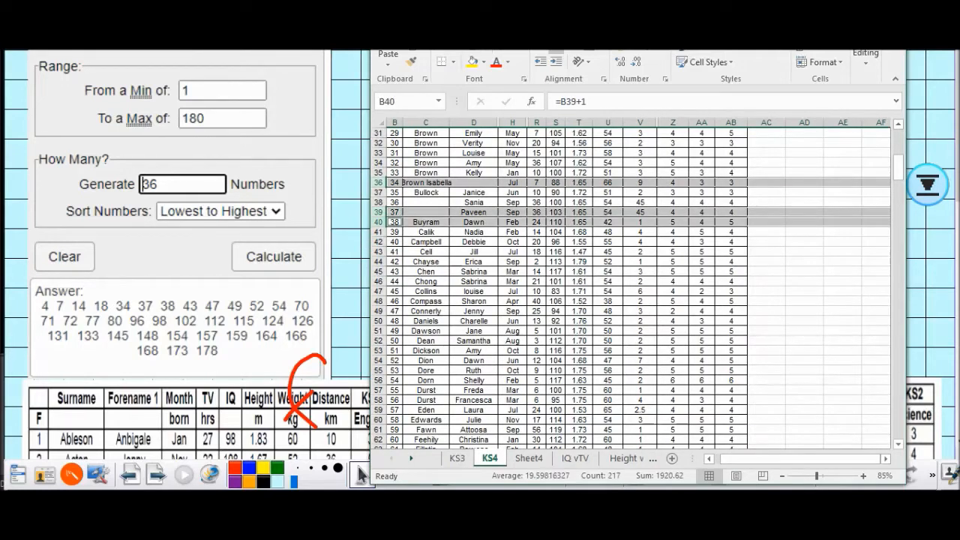
left_click(379, 271, "ctrl")
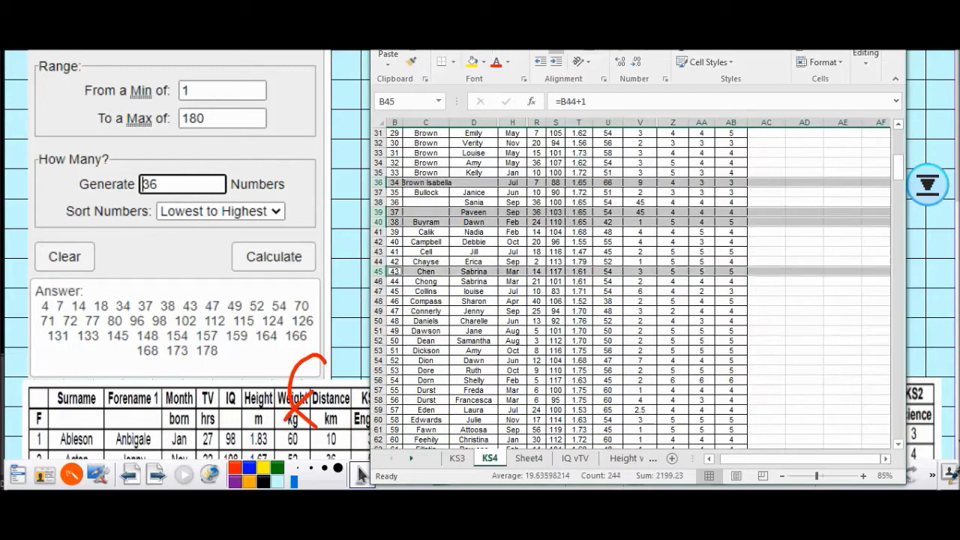
left_click(379, 310, "ctrl")
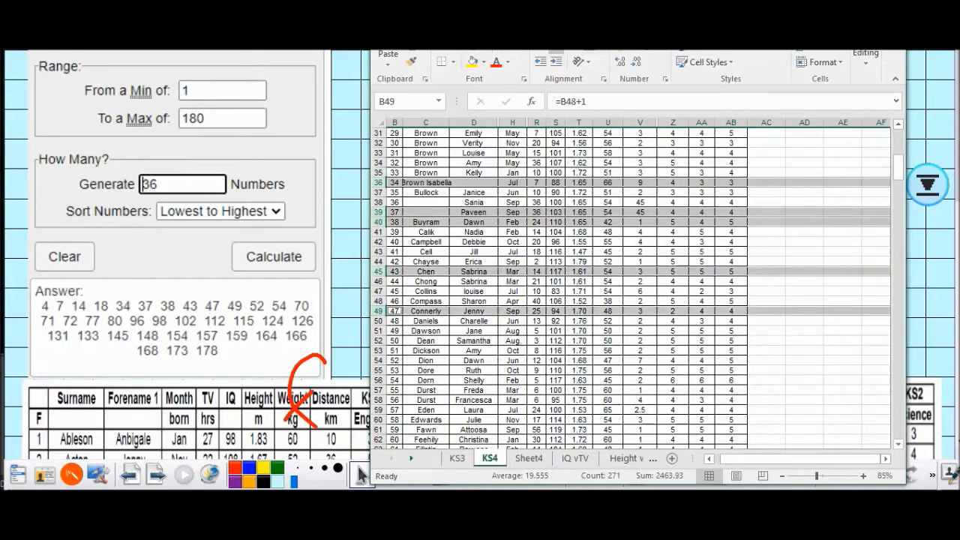
left_click(379, 330, "ctrl")
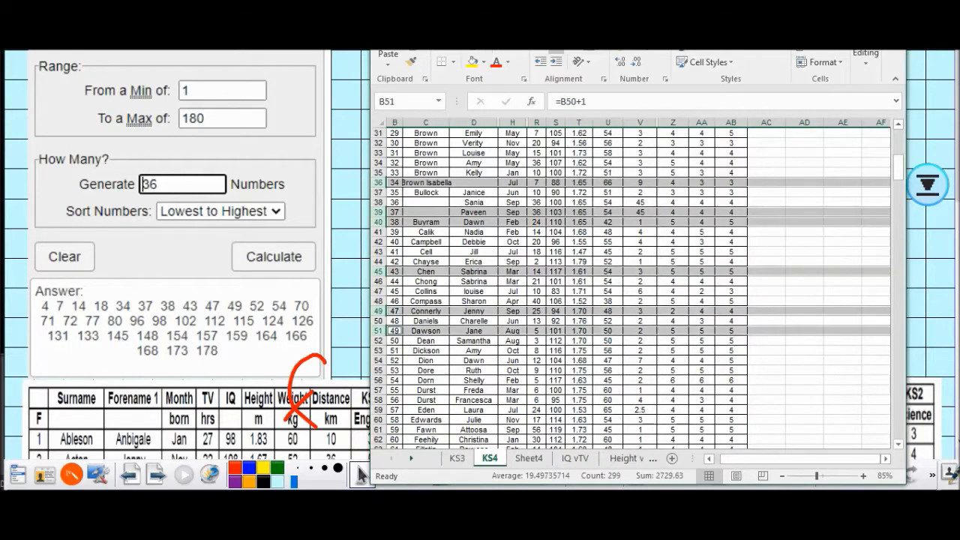
left_click(379, 360, "ctrl")
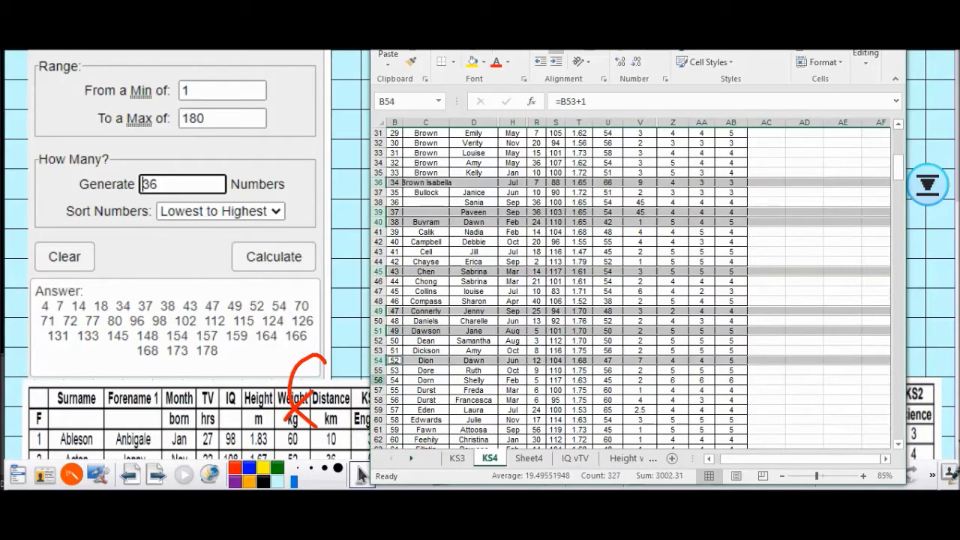
left_click(379, 381, "ctrl")
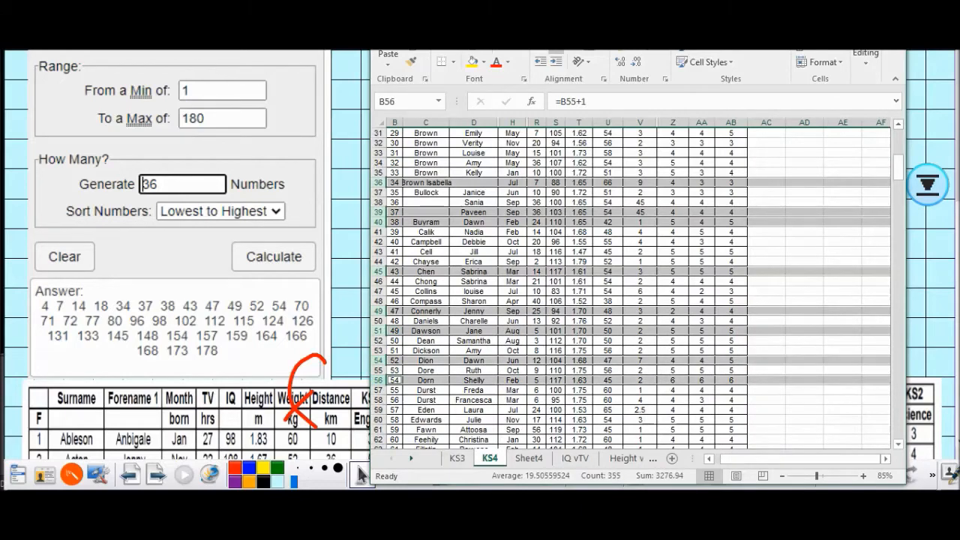
Extend the KS4 row selection with the sampled pupils numbered 70, 71, 72, 77, 80 and 96.
scroll(630, 285, "down", 7)
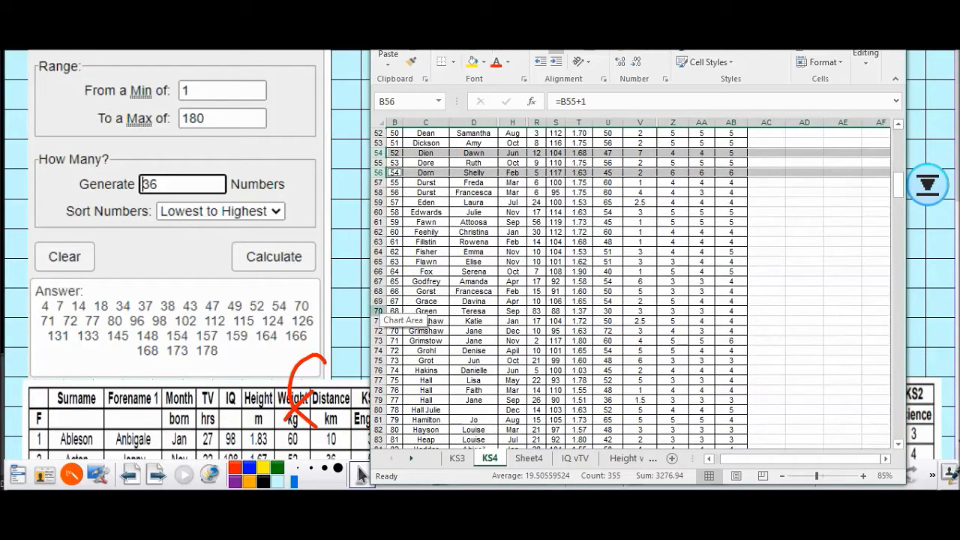
left_click(379, 330, "ctrl")
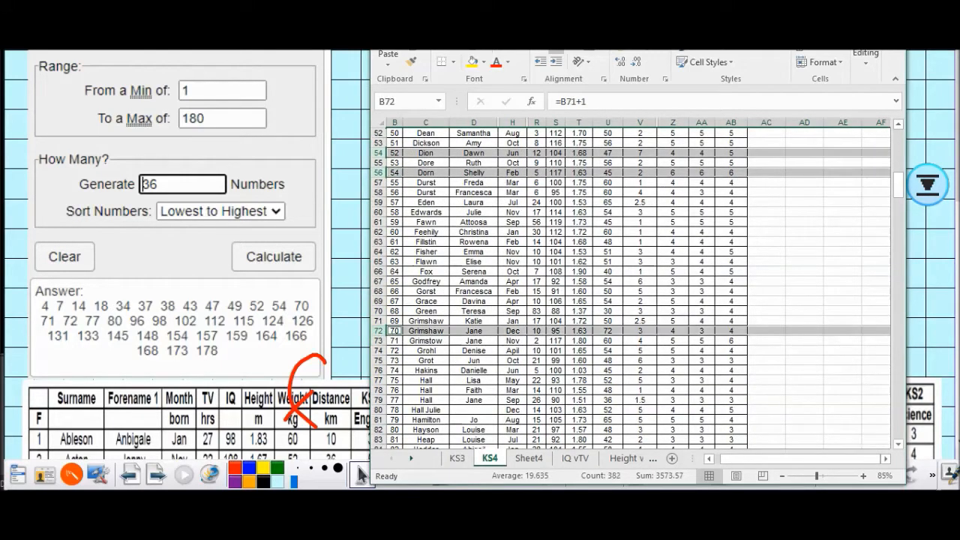
left_click(379, 341, "ctrl")
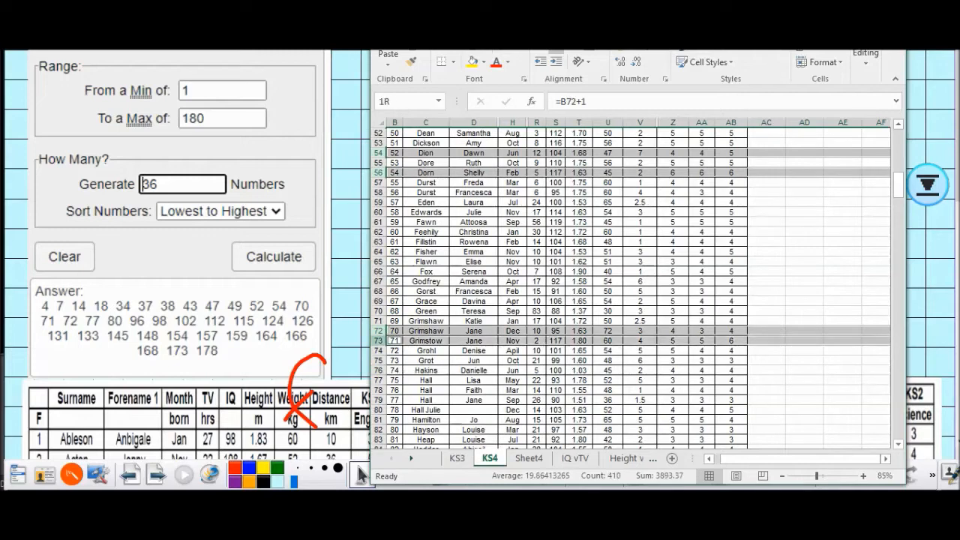
left_click(379, 350, "ctrl")
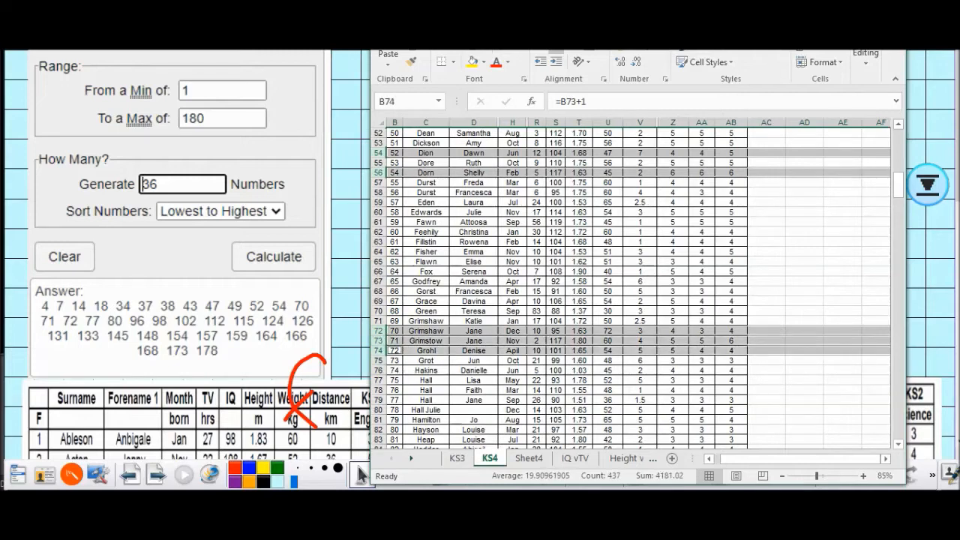
scroll(378, 350, "down", 2)
left_click(378, 340, "ctrl")
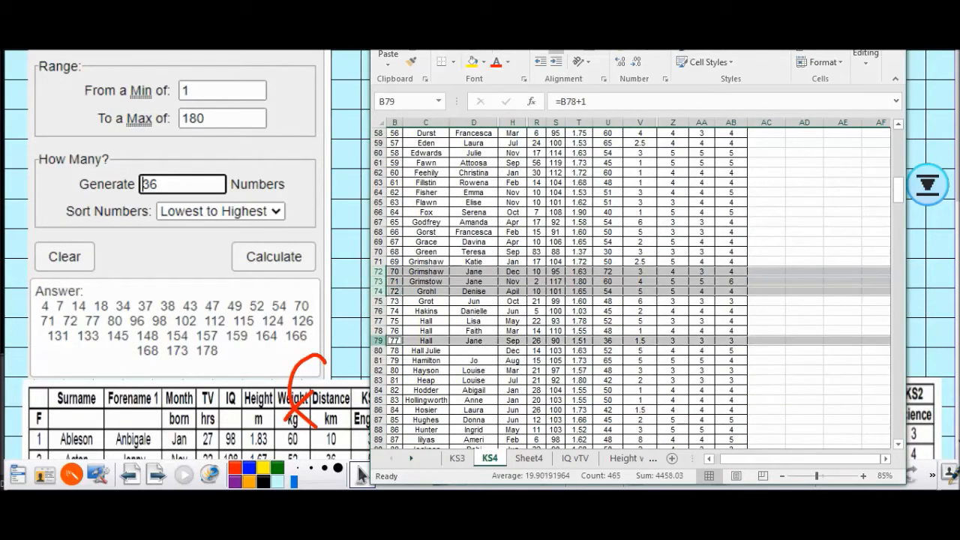
scroll(630, 285, "down", 5)
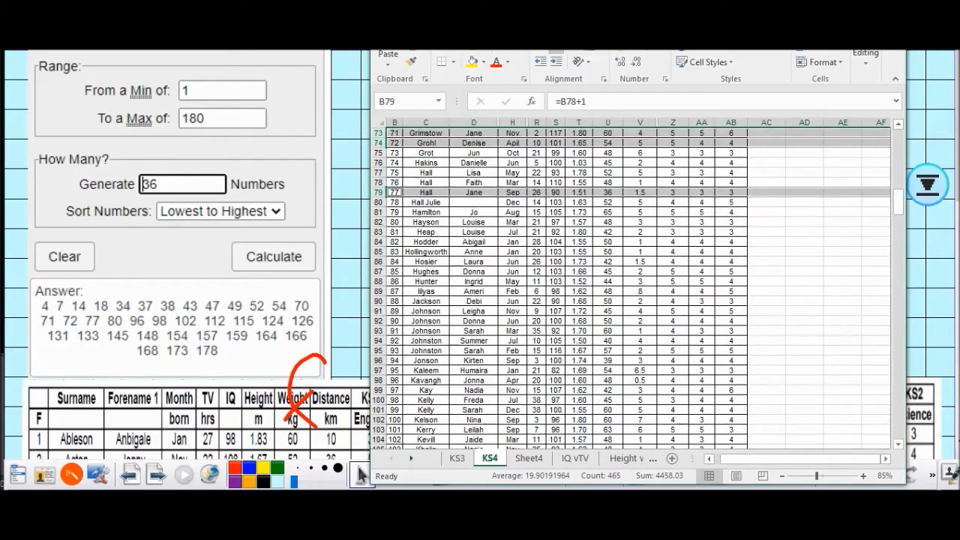
left_click(378, 222, "ctrl")
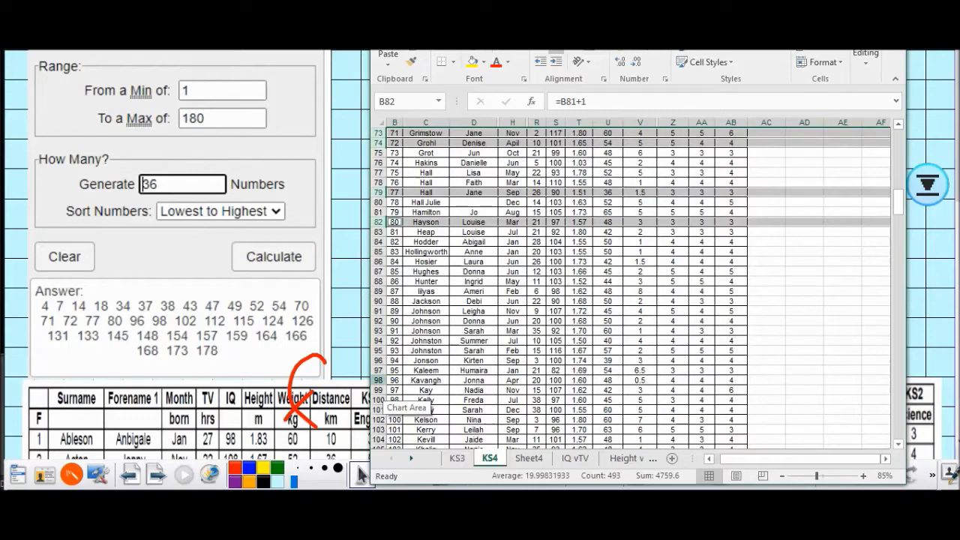
left_click(378, 380, "ctrl")
Include the rows of pupils numbered 98, 102, 112 and 115 in the multiple-row selection.
left_click_drag(898, 203, 897, 218)
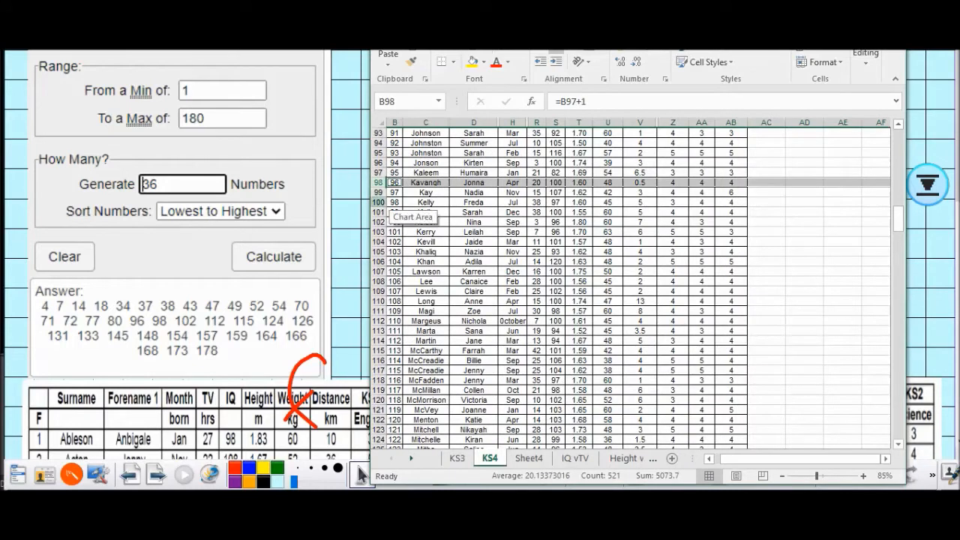
left_click(378, 202, "ctrl")
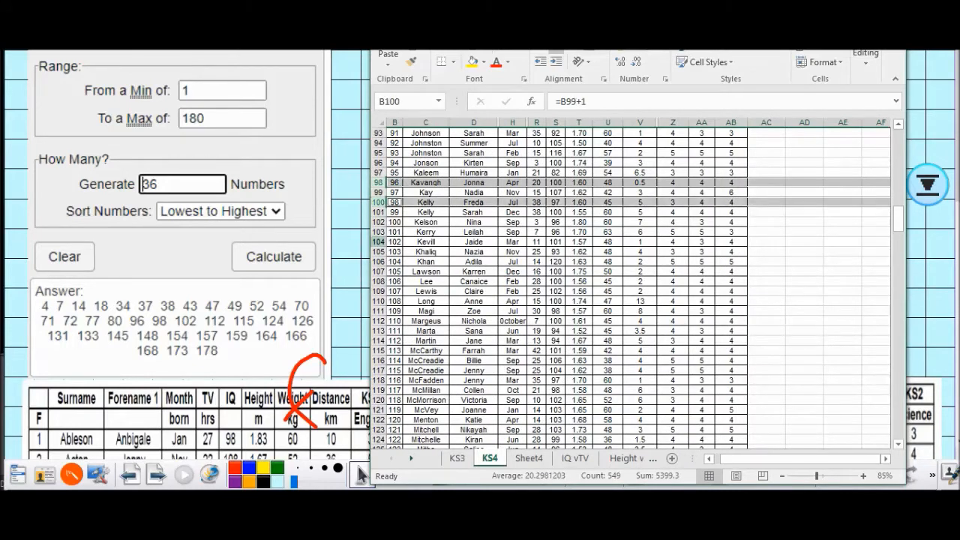
left_click(378, 242, "ctrl")
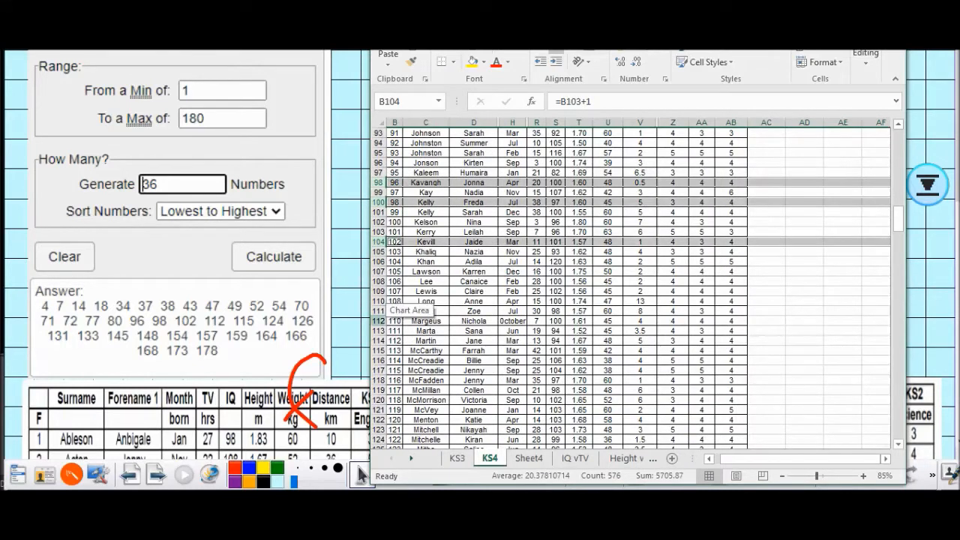
left_click(378, 341, "ctrl")
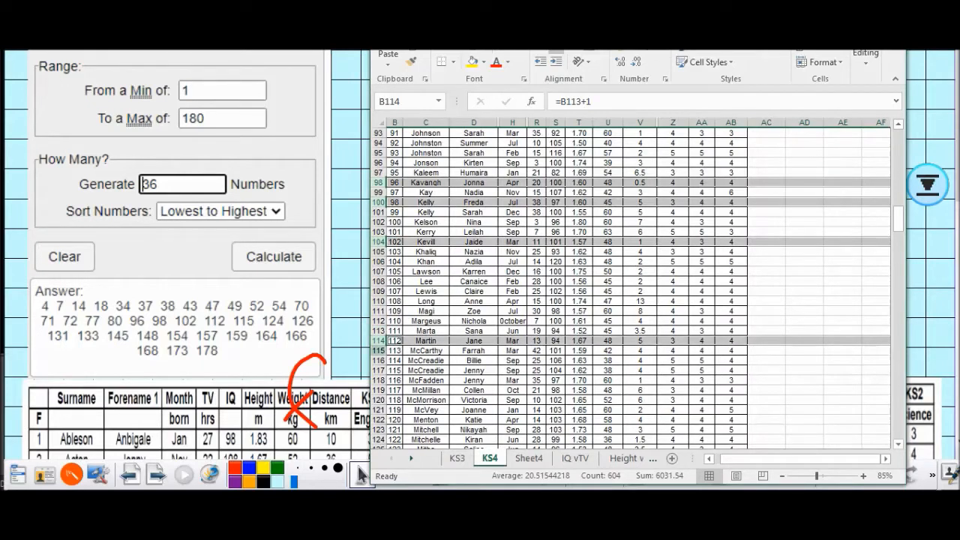
left_click(378, 371, "ctrl")
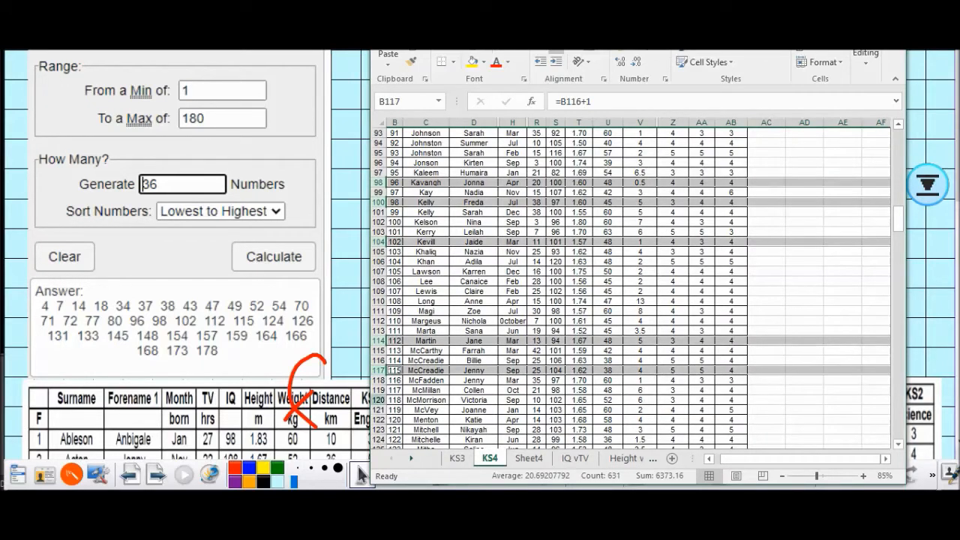
Add the rows of pupils numbered 124, 126, 131 and 133 to the existing selection.
mouse_move(898, 219)
left_mouse_down()
mouse_move(897, 246)
mouse_move(897, 236)
left_mouse_up()
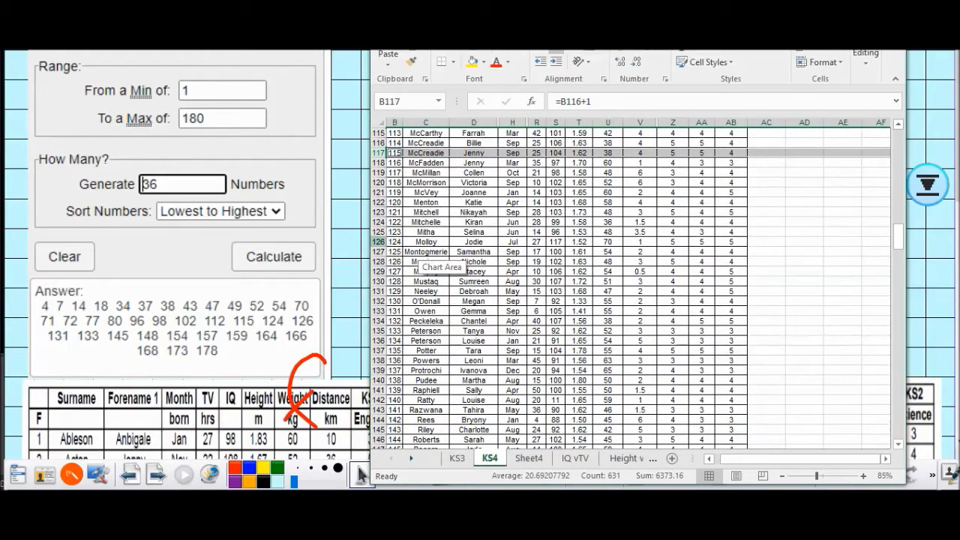
left_click(378, 242, "ctrl")
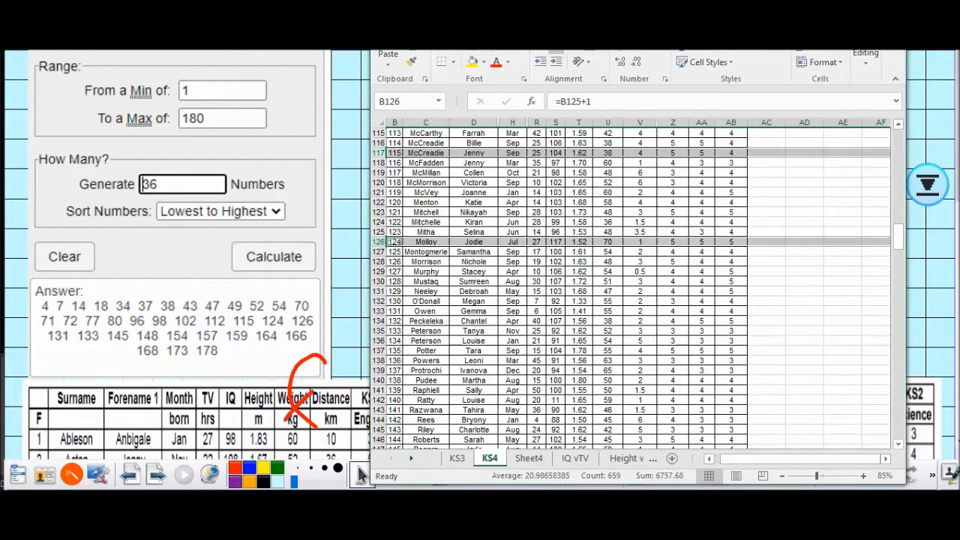
left_click(378, 261, "ctrl")
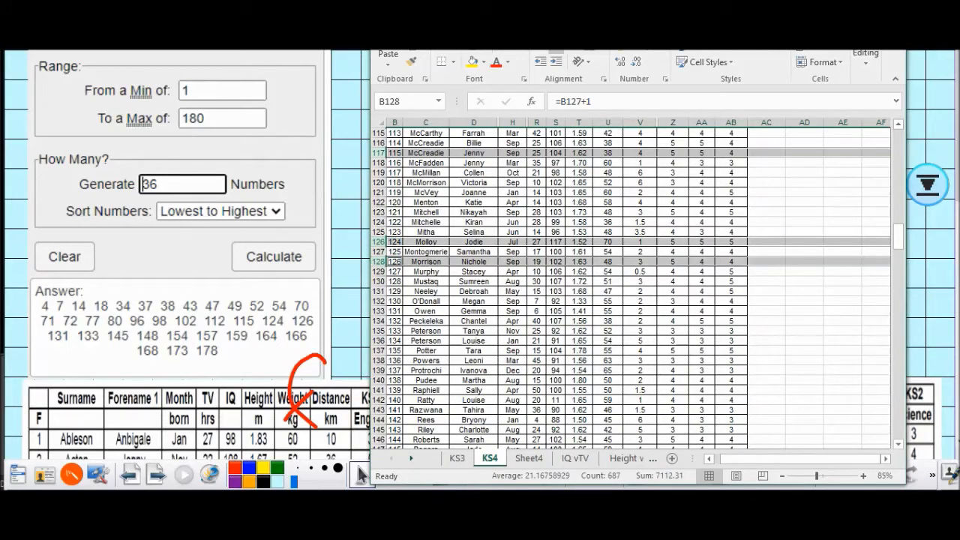
left_click(378, 310, "ctrl")
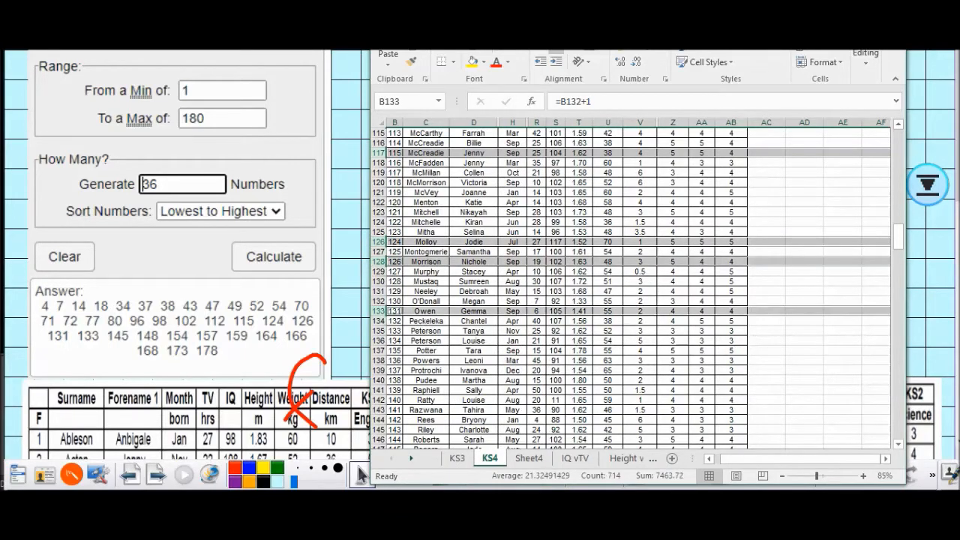
left_click(378, 330, "ctrl")
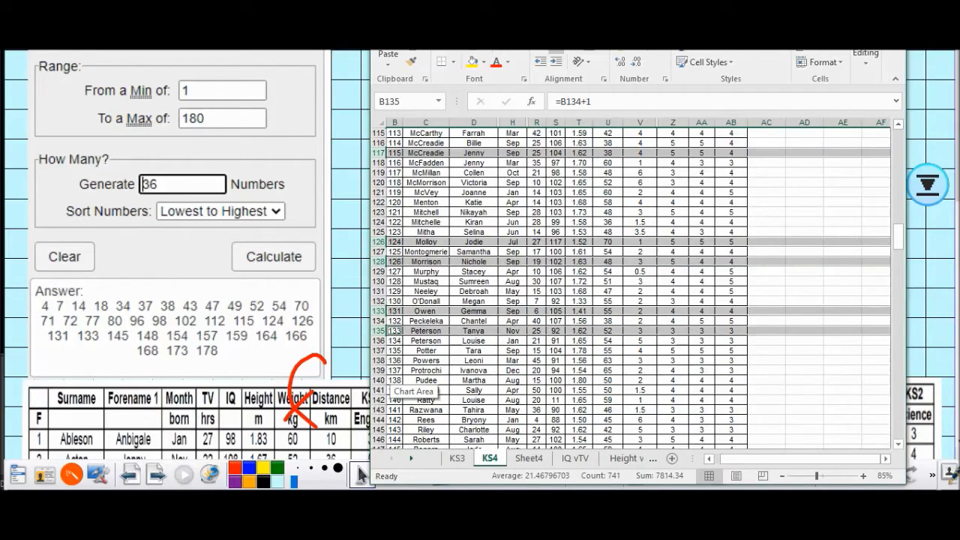
Add the rows of pupils numbered 145, 148, 154, 157 and 159 to the KS4 row selection.
left_click_drag(898, 236, 898, 251)
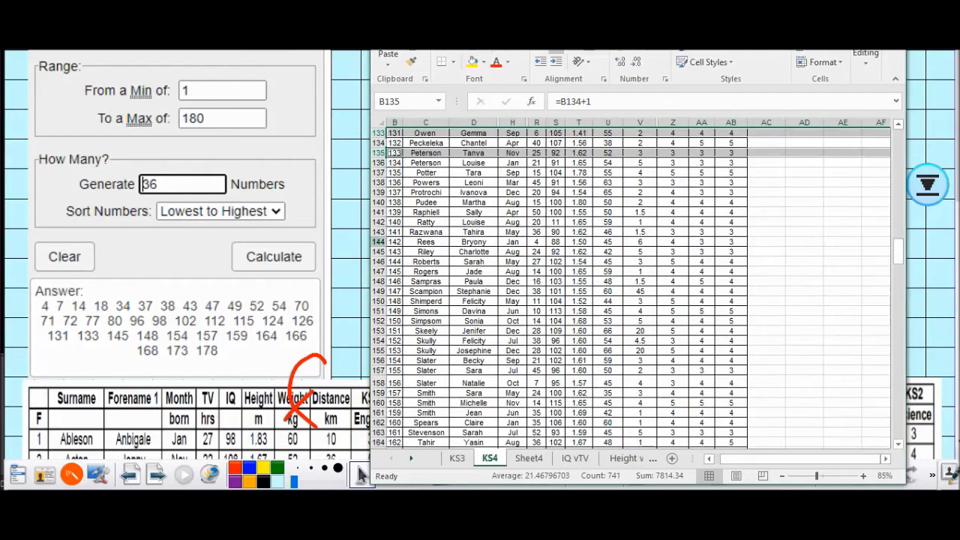
left_click(378, 272, "ctrl")
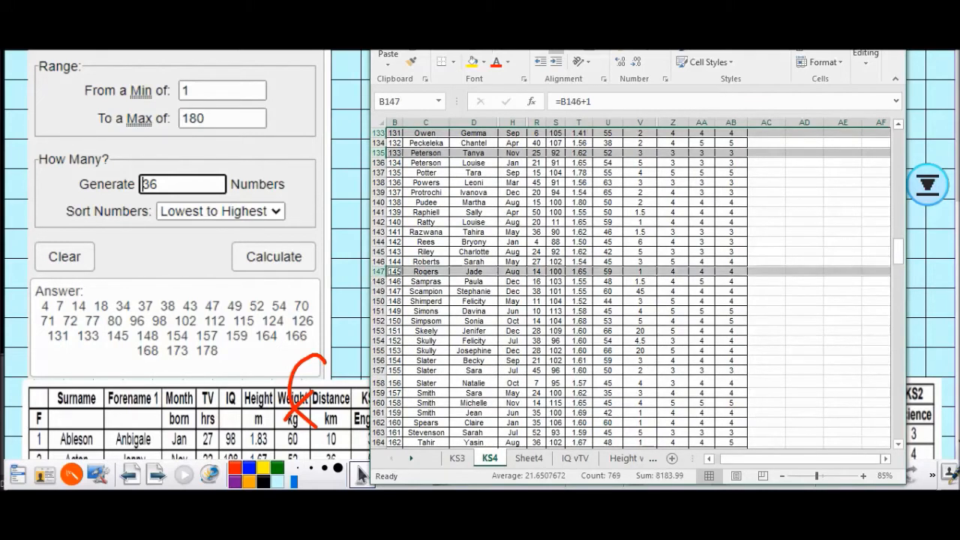
left_click(378, 301, "ctrl")
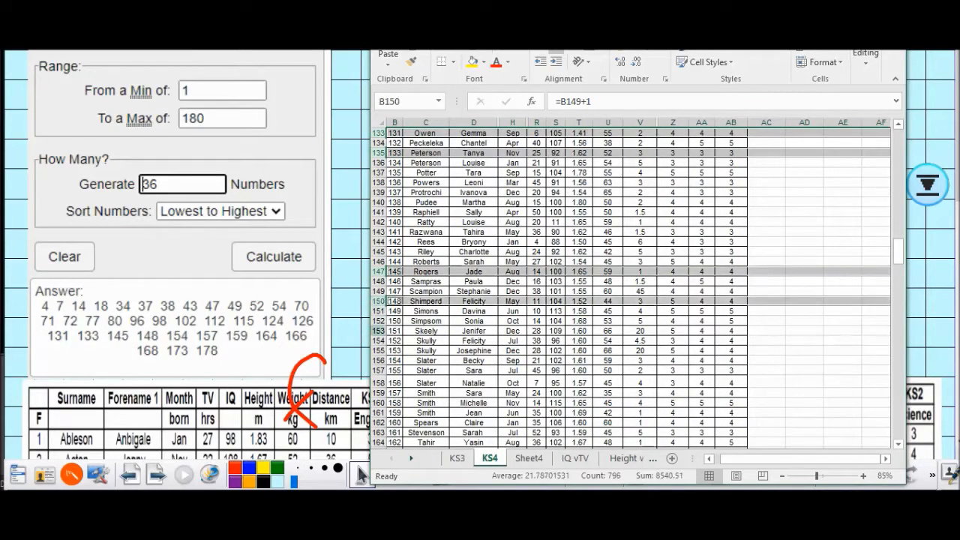
left_click(378, 360, "ctrl")
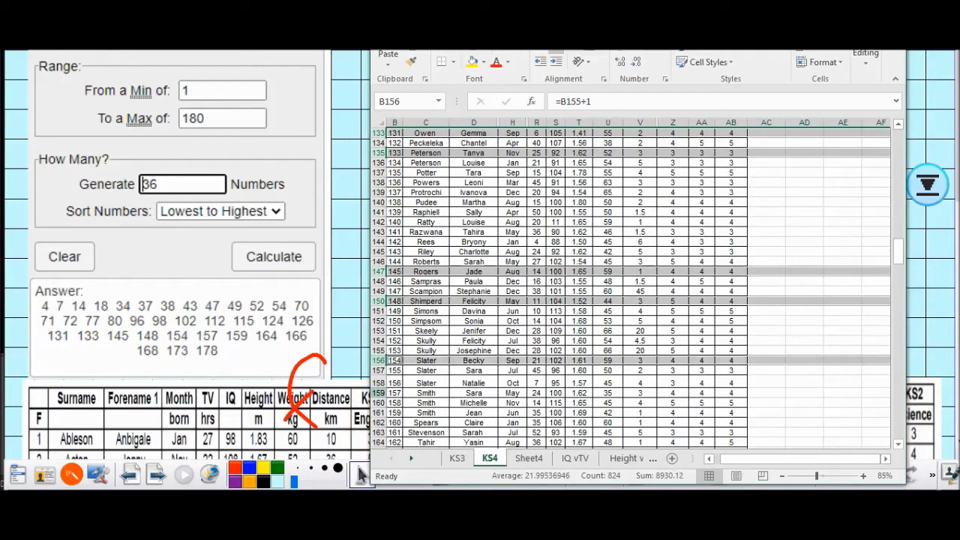
left_click(378, 393, "ctrl")
left_click(378, 413, "ctrl")
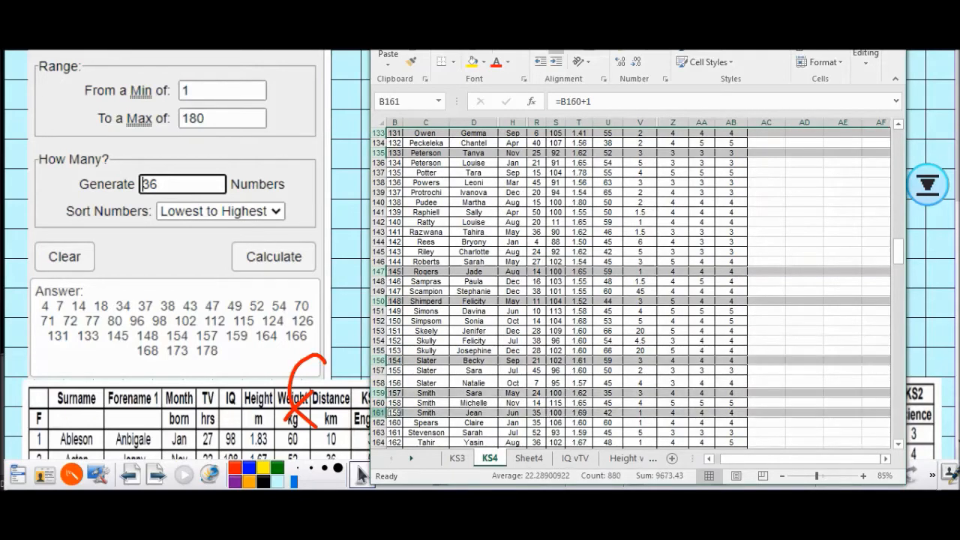
Extend the row selection with the last sampled pupils, numbered 164, 166, 168, 173 and 178.
scroll(630, 288, "down", 4)
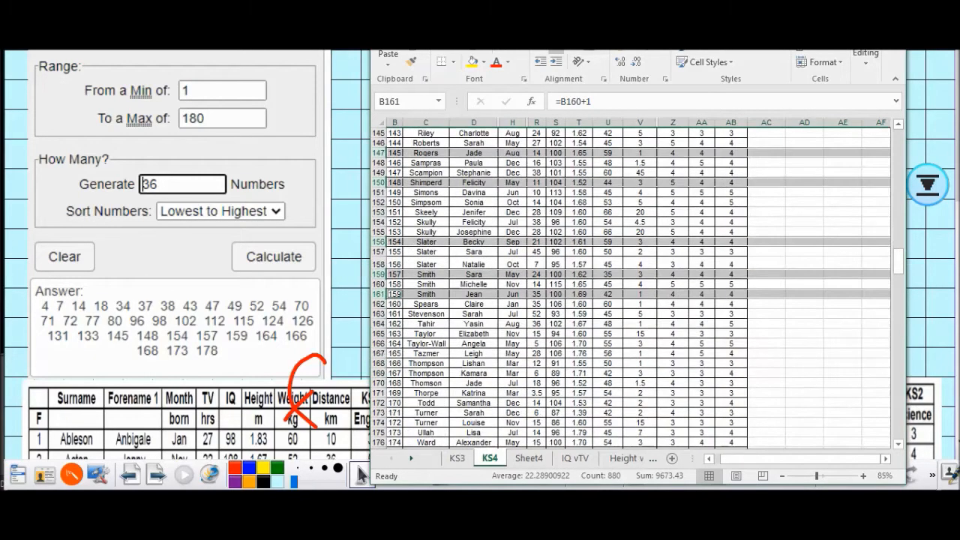
left_click(378, 344, "ctrl")
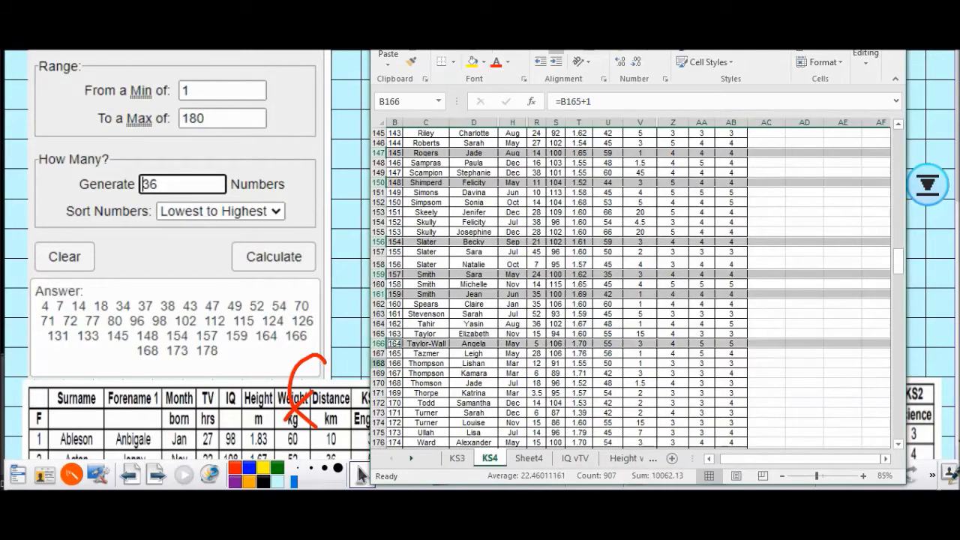
left_click(378, 363, "ctrl")
left_click(378, 383, "ctrl")
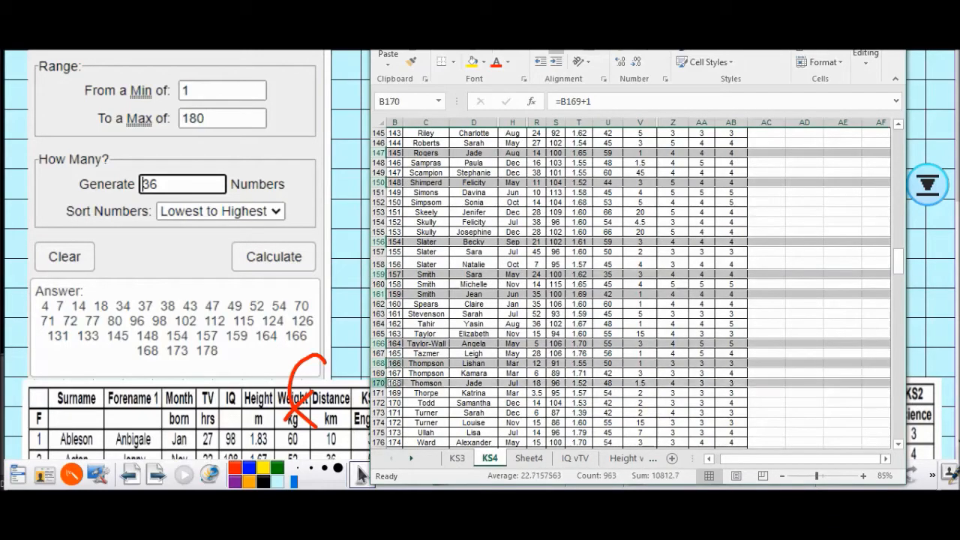
scroll(630, 288, "down", 4)
left_click(378, 313, "ctrl")
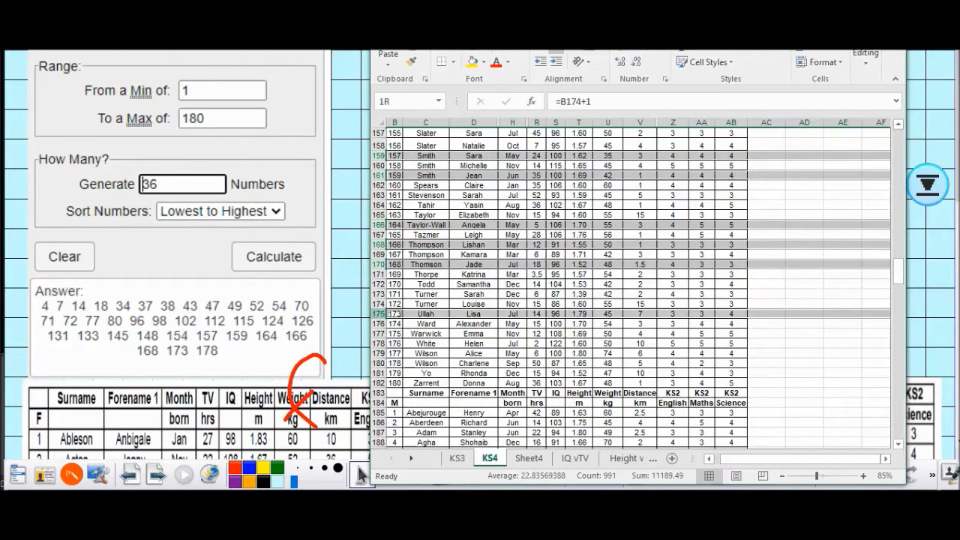
left_click(378, 363, "ctrl")
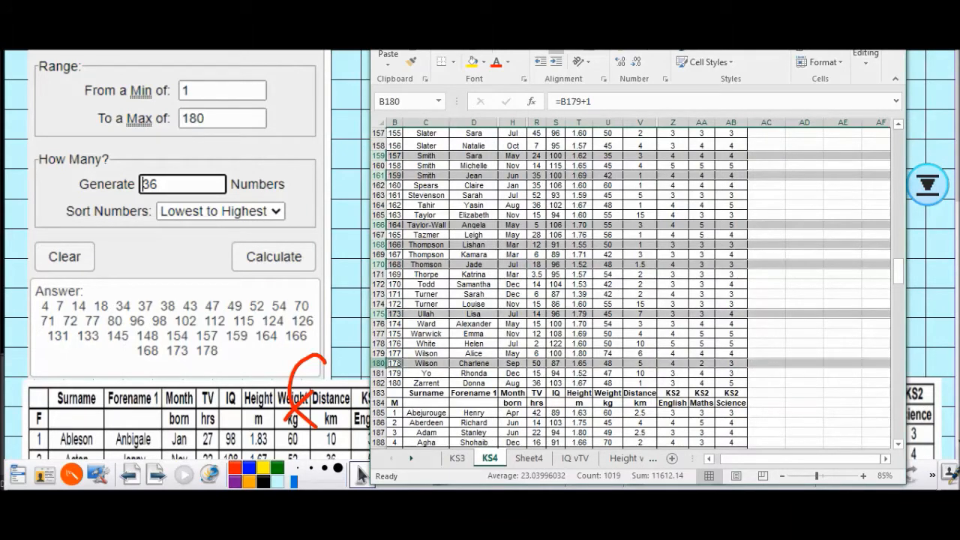
Copy the selected KS4 rows and paste them into Sheet4 starting at cell A1.
key("ctrl+c")
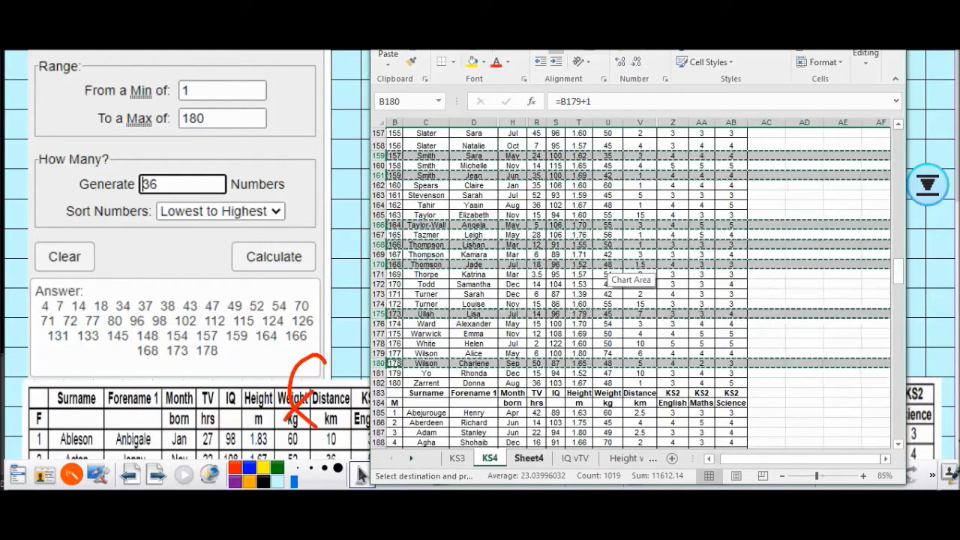
left_click(529, 458)
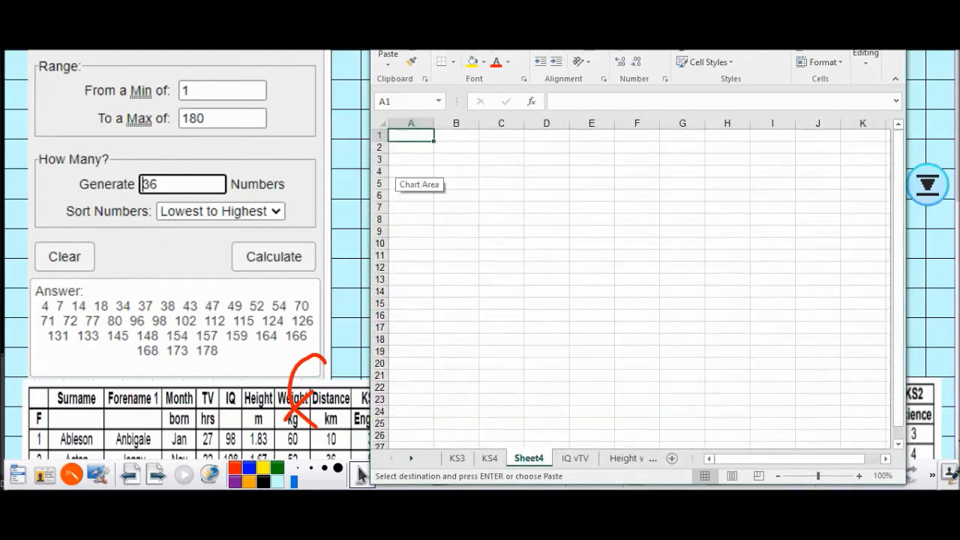
left_click(379, 135)
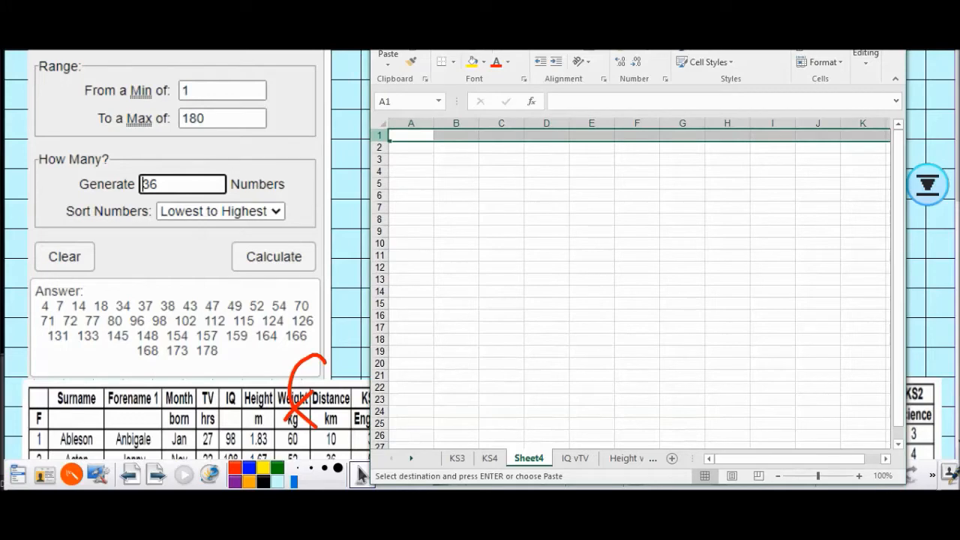
left_click(411, 136)
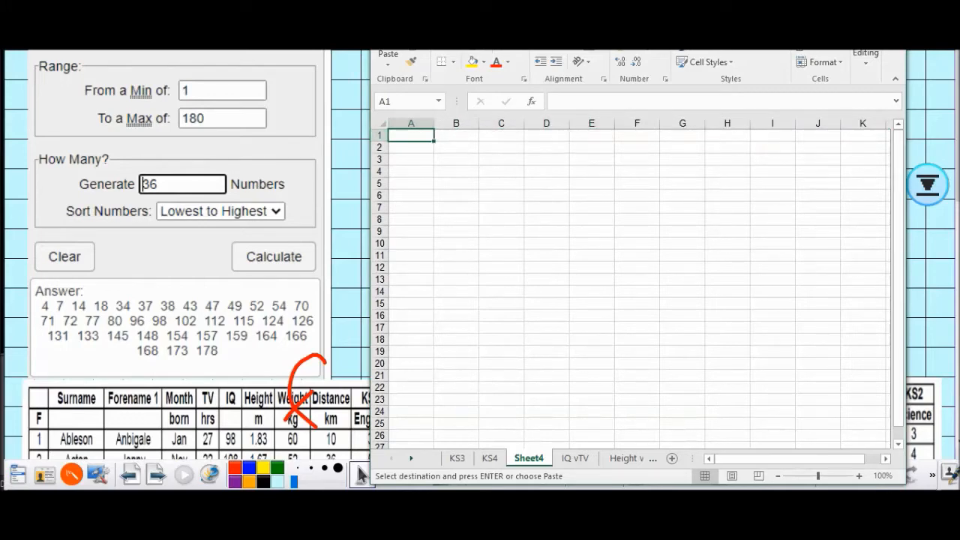
key("ctrl+v")
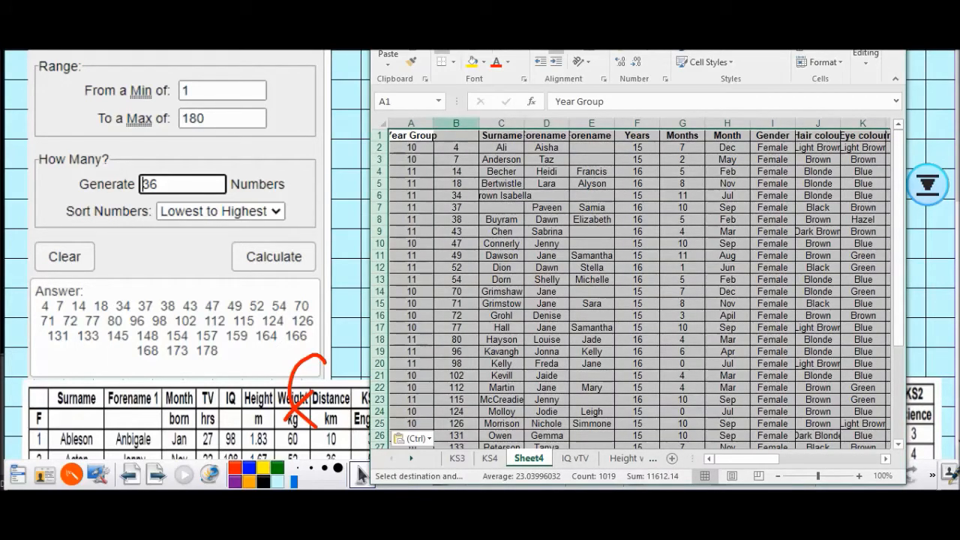
Try to paste the copied rows at cell AD3 of the KS4 sheet, and return to Sheet4.
left_click(489, 458)
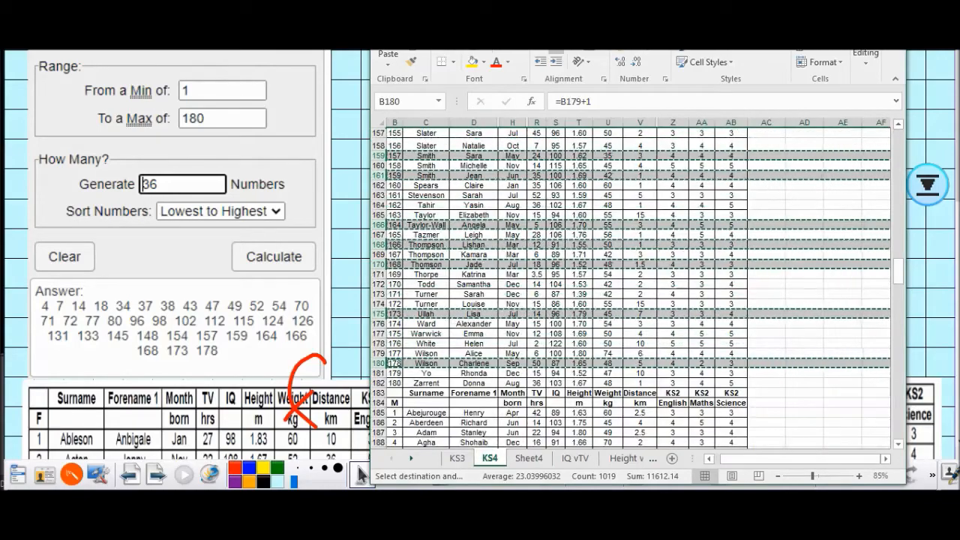
left_click_drag(898, 271, 898, 143)
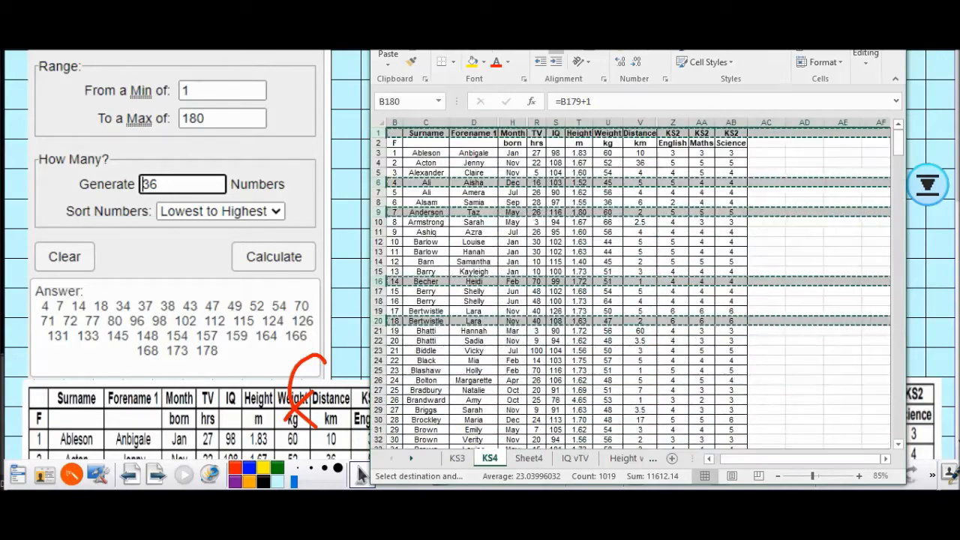
left_click(843, 172)
left_click(804, 152)
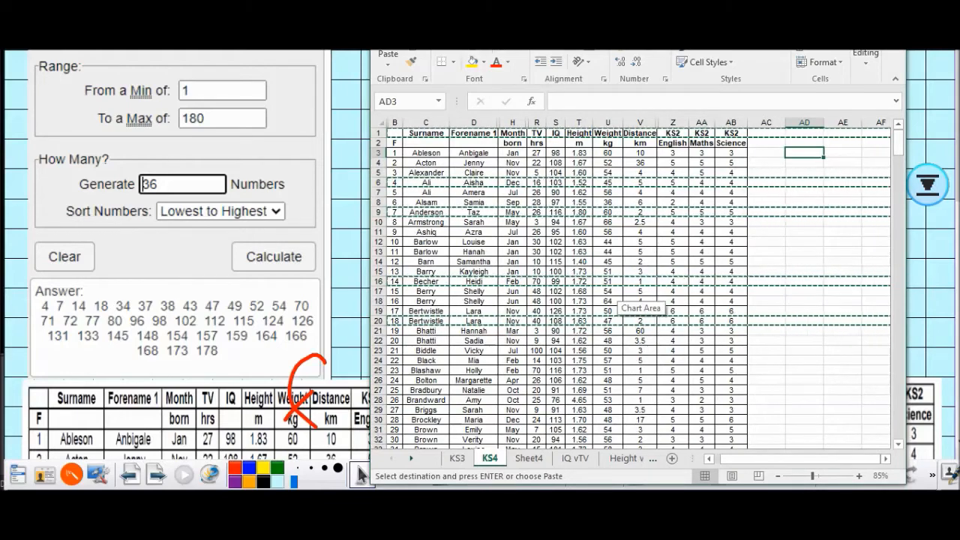
key("ctrl+v")
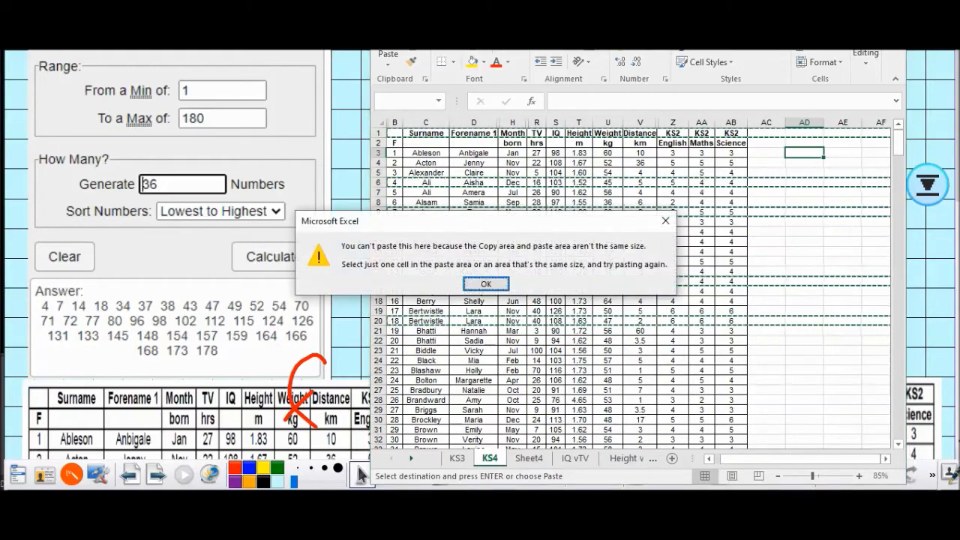
key("Return")
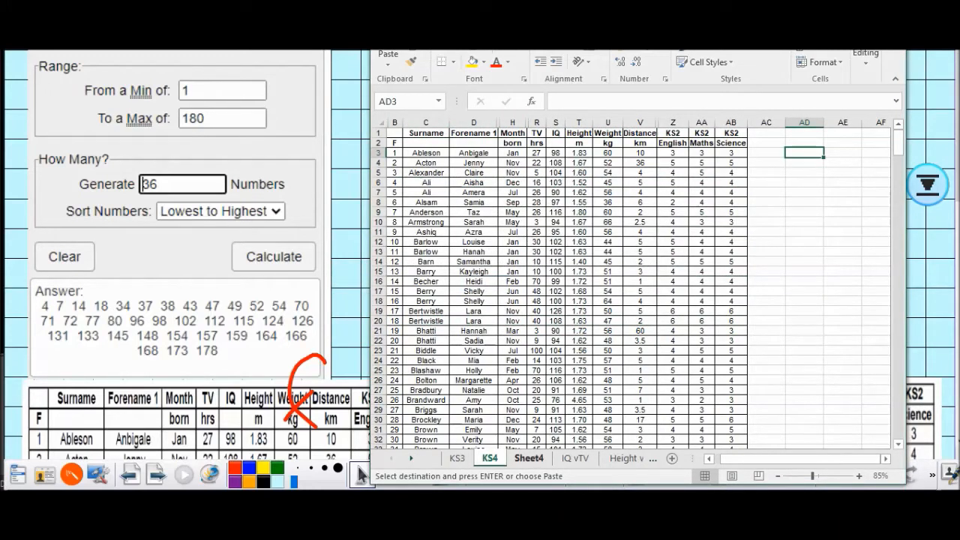
left_click(529, 458)
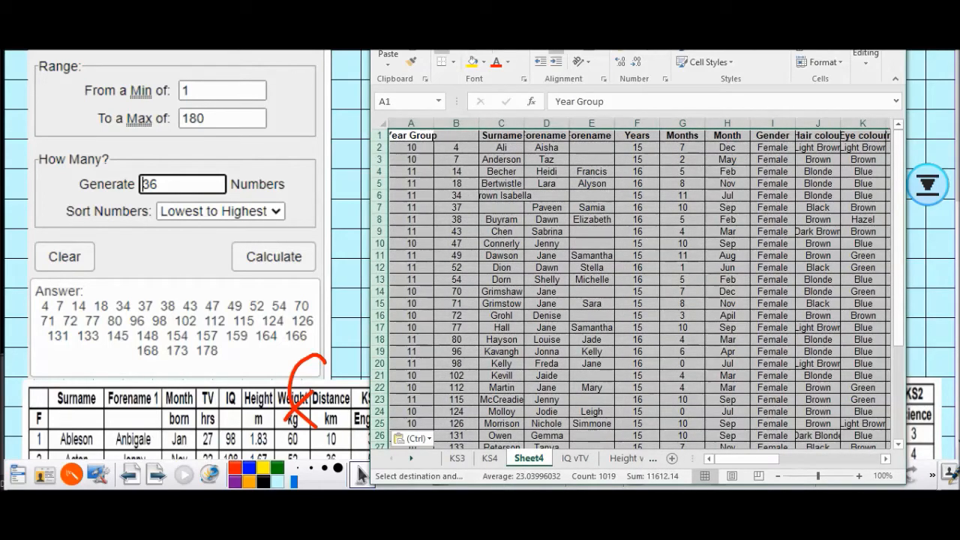
Hide columns C to Q of Sheet4, from Surname up to the column before TV.
mouse_move(744, 458)
left_mouse_down()
mouse_move(840, 458)
mouse_move(742, 458)
left_mouse_up()
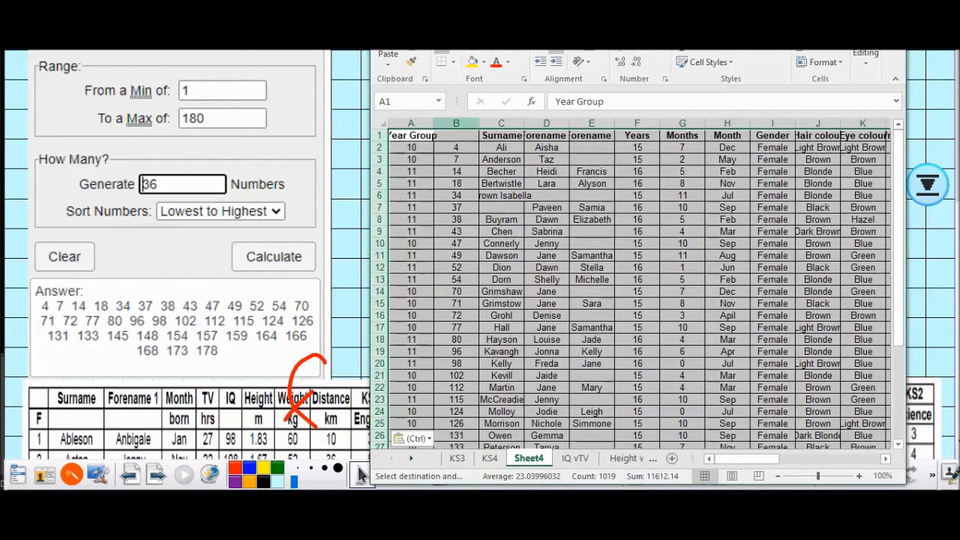
left_click(456, 124)
left_click_drag(501, 123, 750, 122)
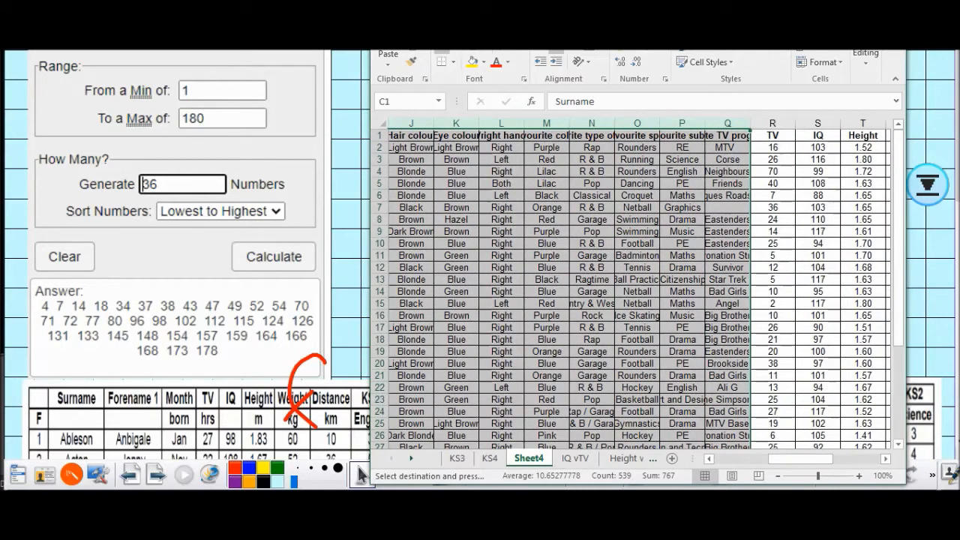
right_click(673, 136)
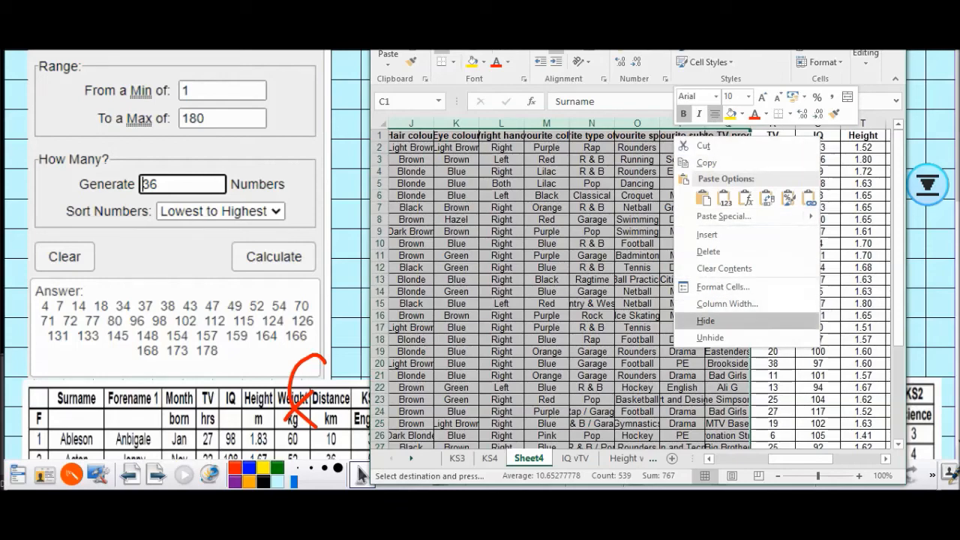
left_click(706, 320)
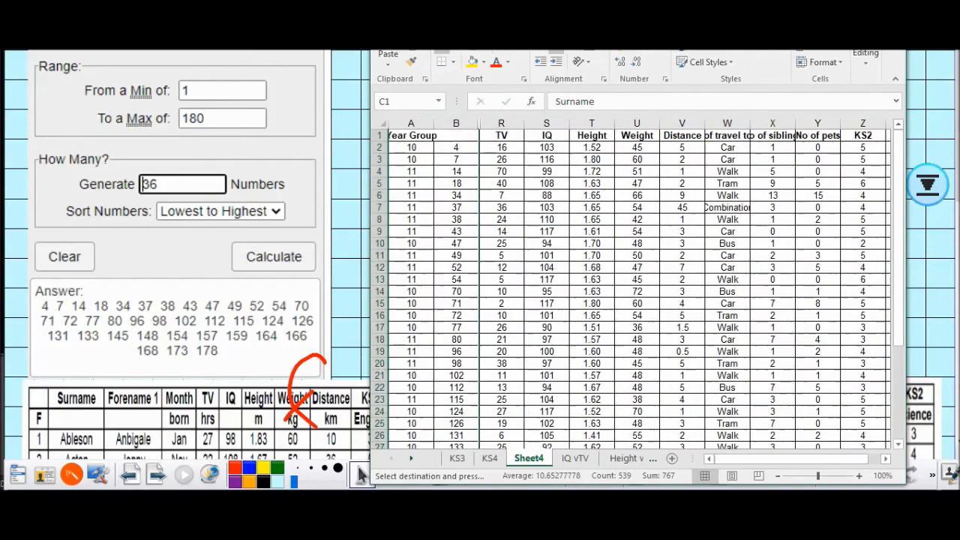
Hide columns T to AE of Sheet4, starting from Height.
left_click_drag(591, 123, 825, 123)
right_click(571, 124)
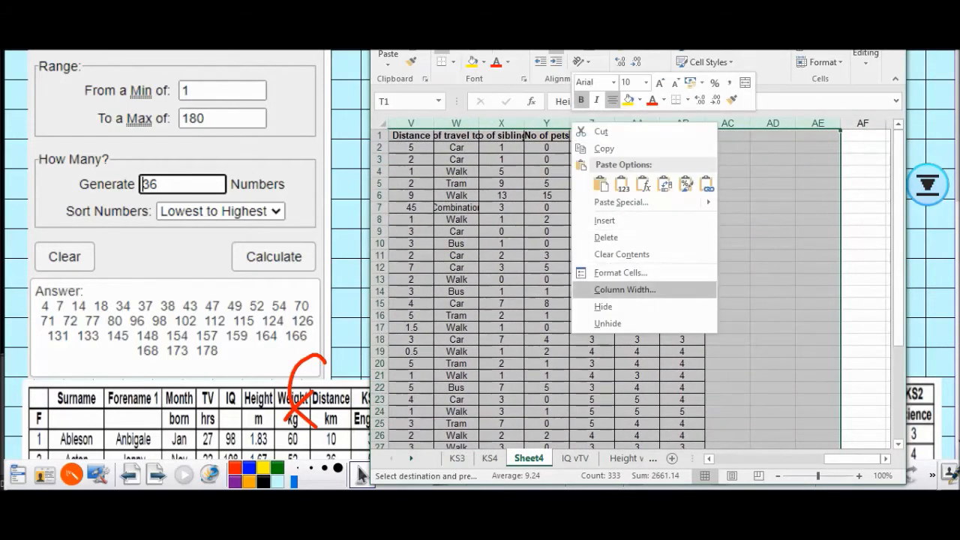
left_click(603, 306)
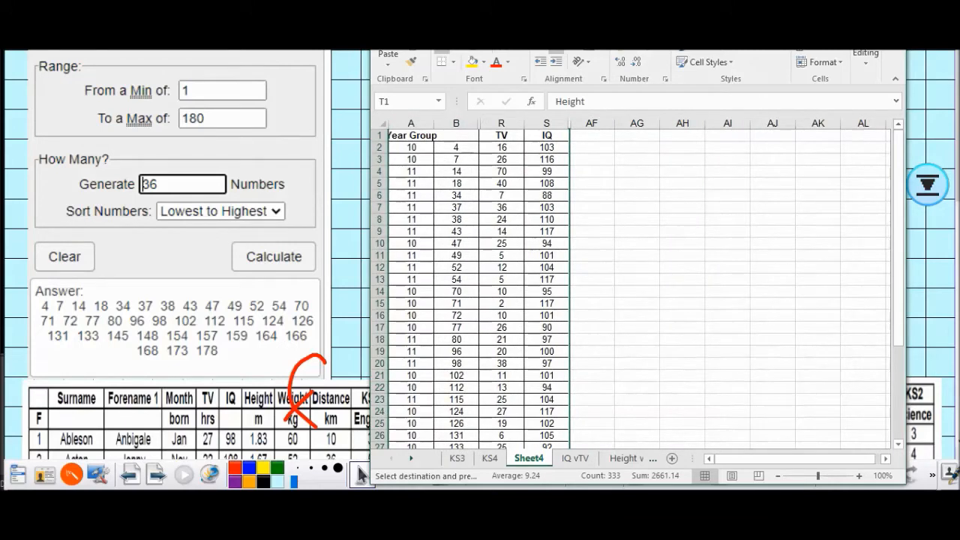
Enter the header "ID" in cell B1 above the pupil numbers.
left_click(456, 256)
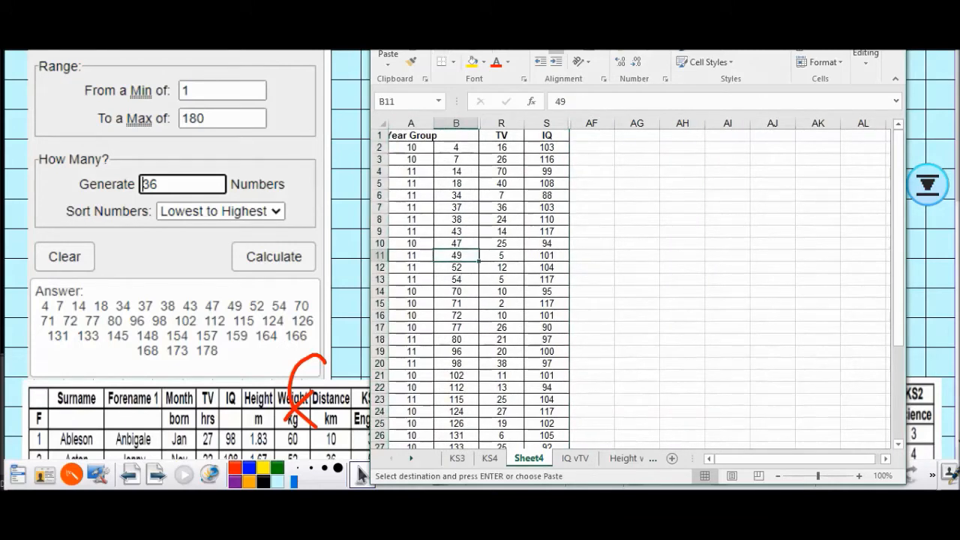
left_click(456, 135)
type("ID")
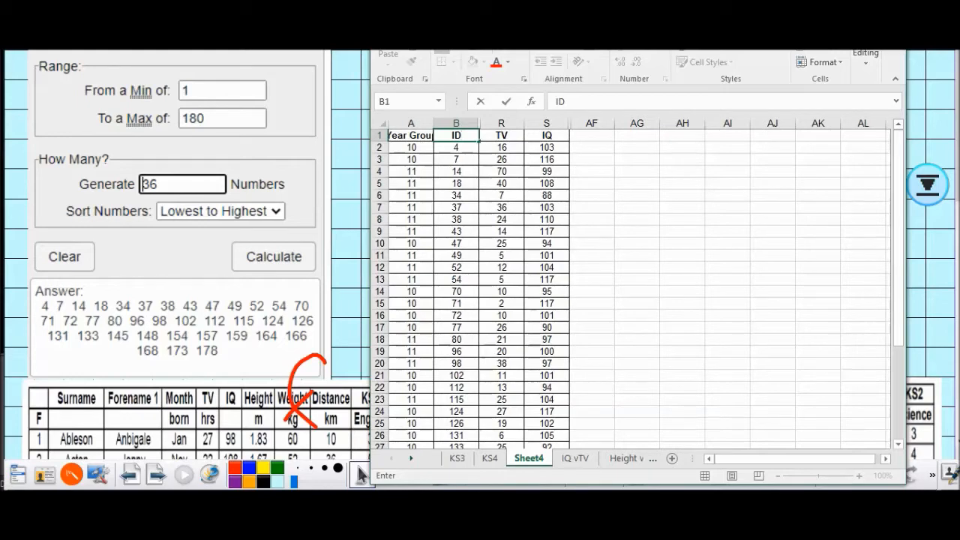
Label the first sample "female" in cell AF1 and the second sample "male" in cell AF39.
mouse_move(570, 499)
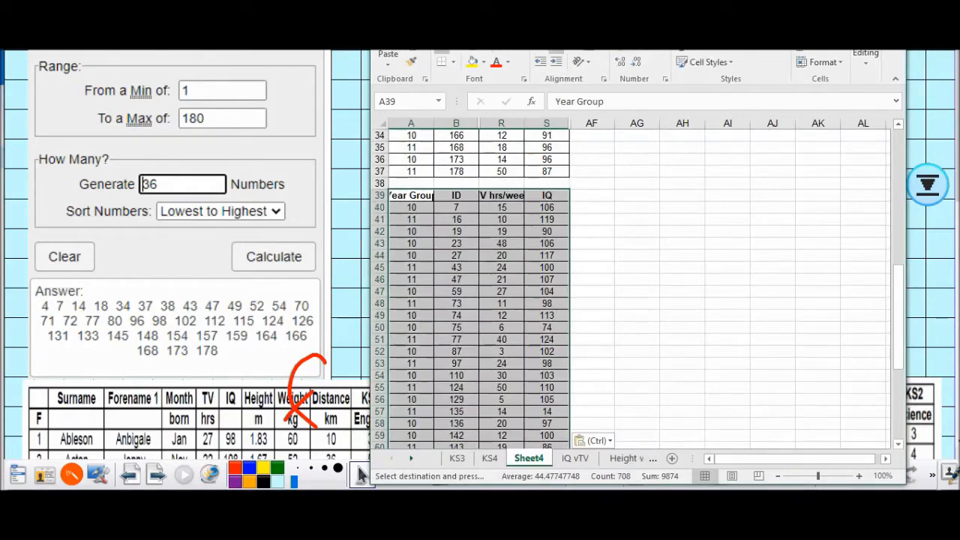
left_click_drag(898, 327, 897, 212)
left_click(592, 136)
type("female")
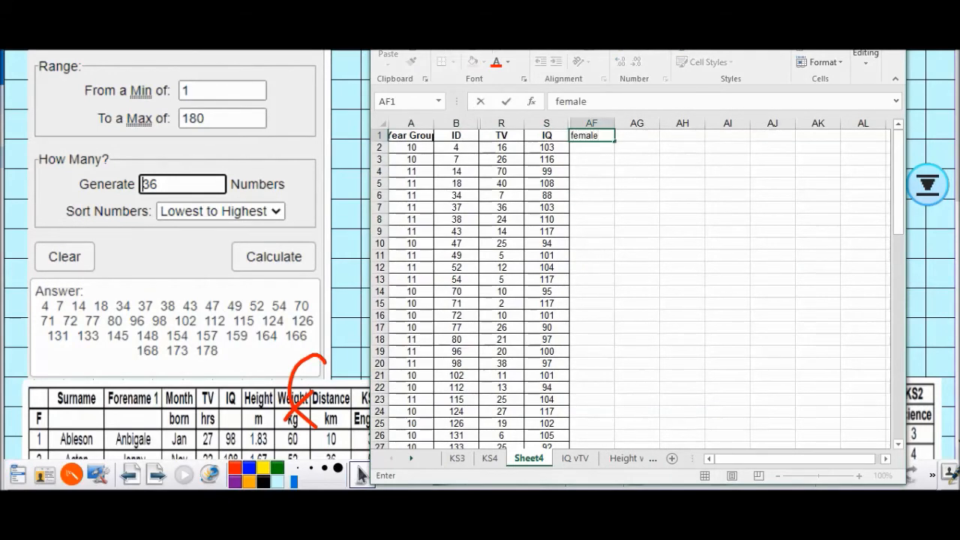
scroll(581, 270, "down", 9)
left_click(588, 256)
left_click(589, 268)
type("male")
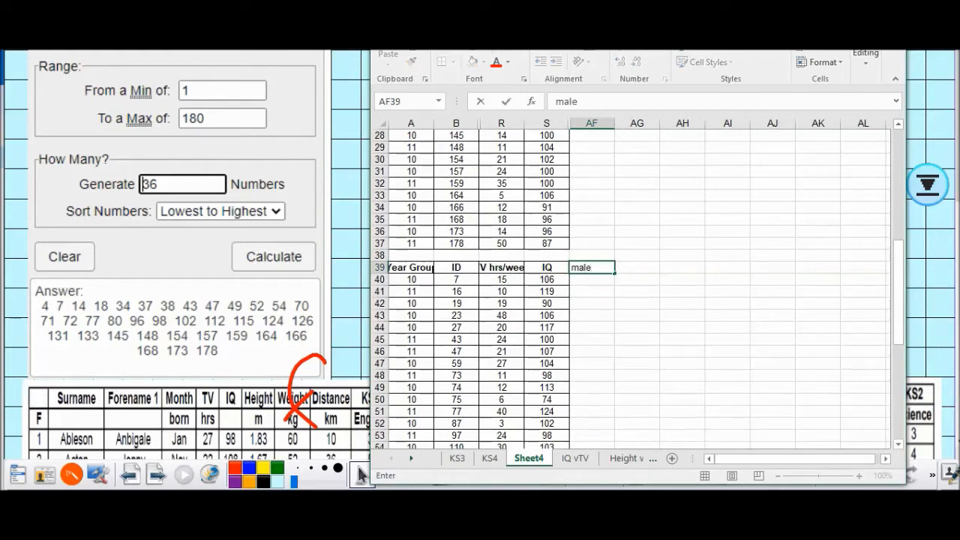
left_click(727, 351)
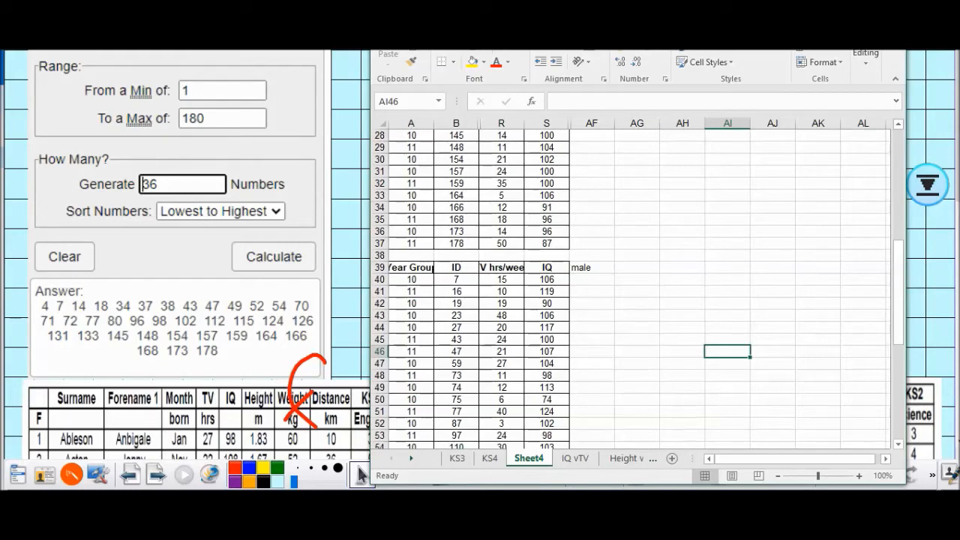
Insert a scatter chart of IQ against TV hours from the female sample's TV and IQ data in R1:S37.
left_click_drag(898, 297, 899, 189)
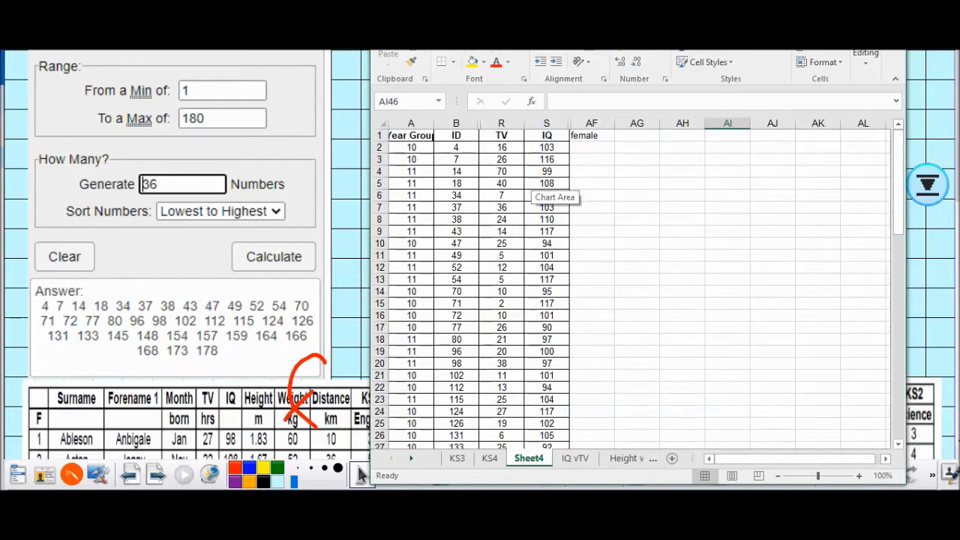
left_click(501, 136)
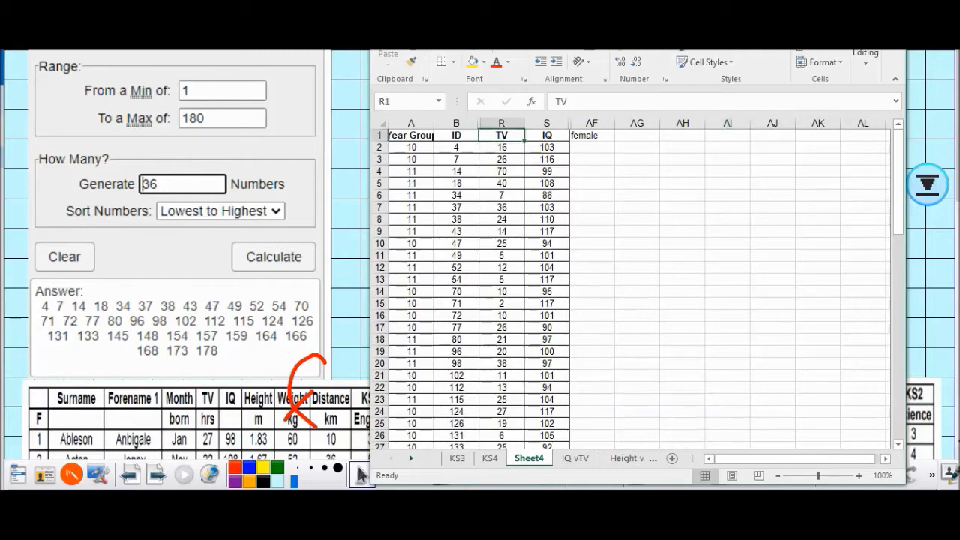
left_click_drag(501, 135, 569, 426)
scroll(630, 289, "up", 4)
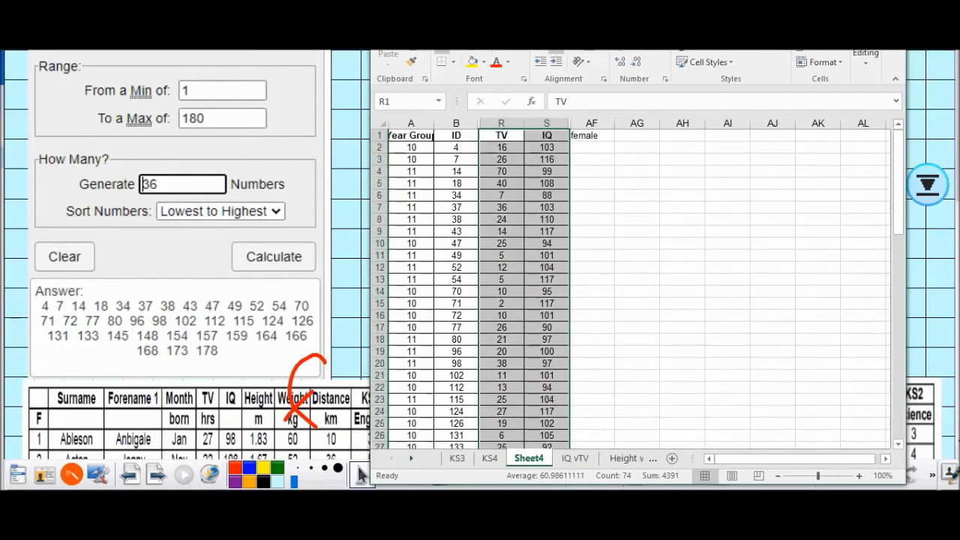
left_click(458, 14)
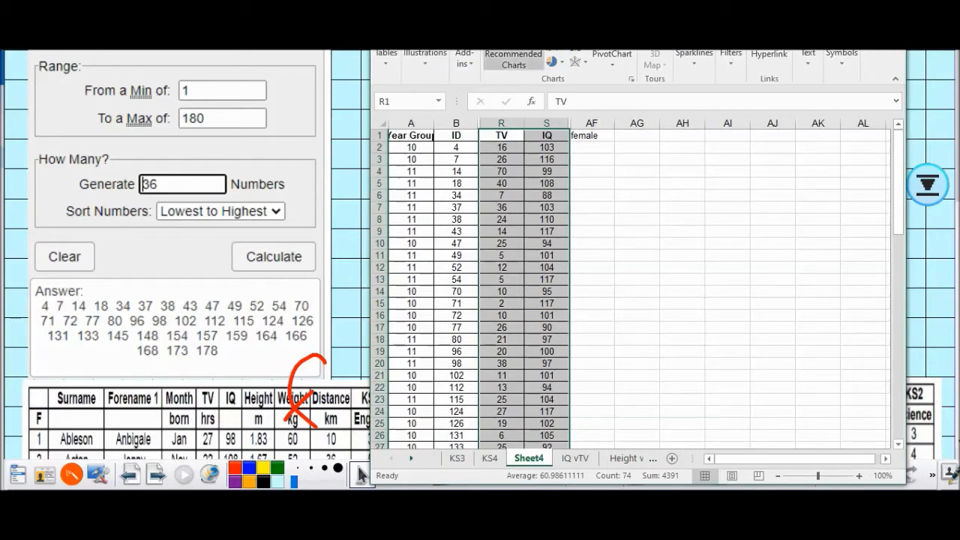
left_click(513, 60)
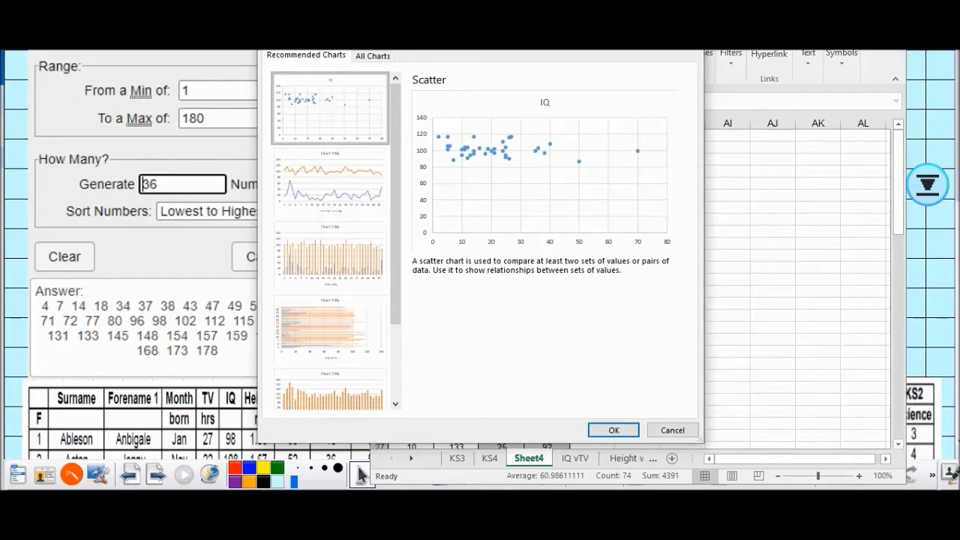
scroll(330, 240, "down", 2)
scroll(330, 240, "down", 1)
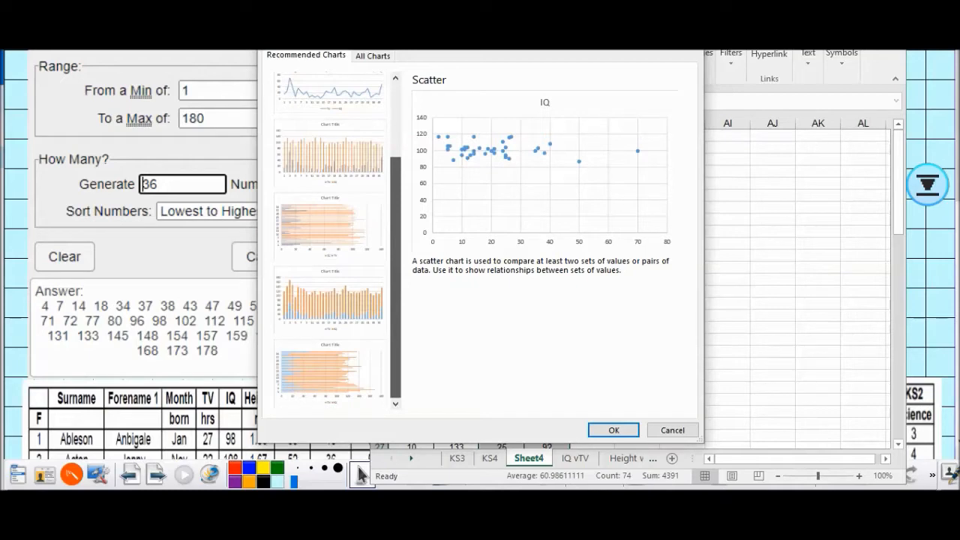
scroll(330, 240, "up", 3)
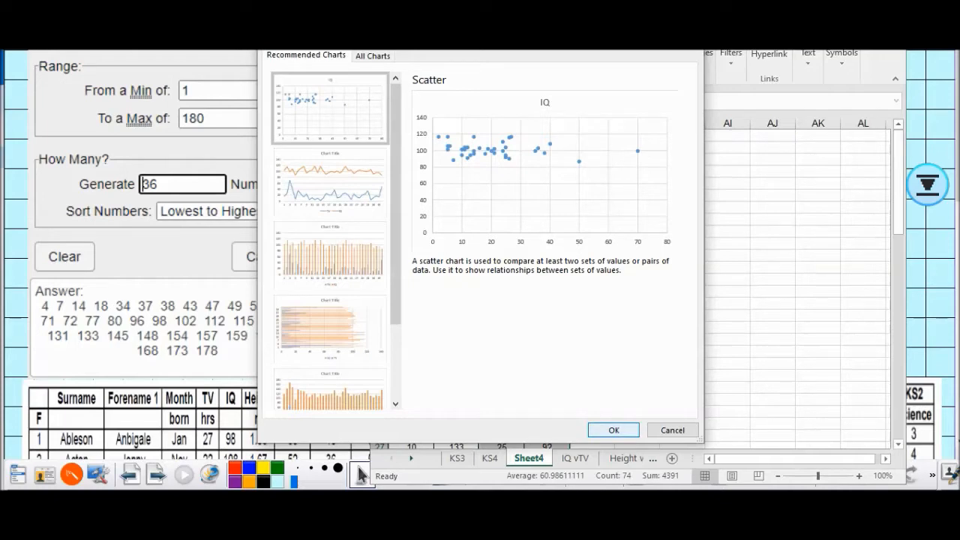
left_click(613, 430)
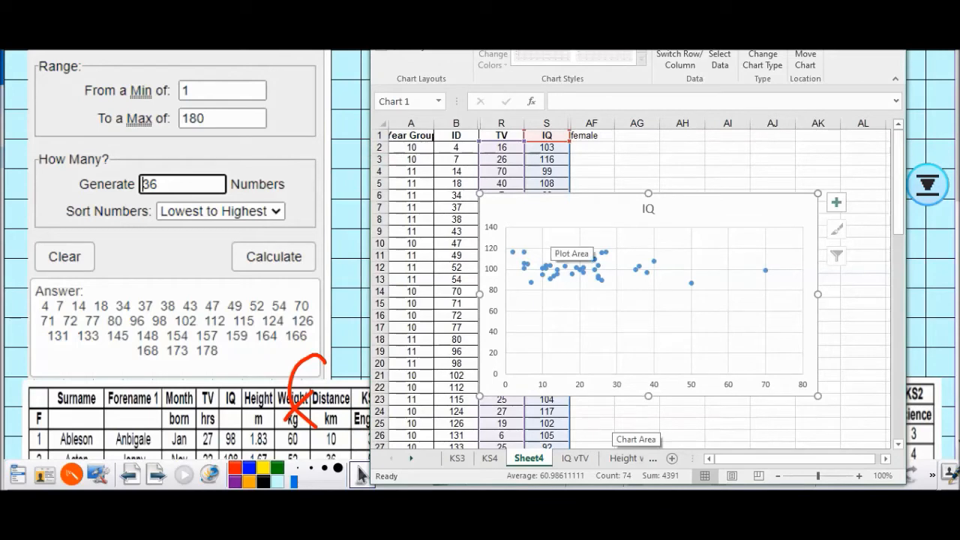
Move the female scatter chart off the data columns to the empty cells just below the "female" label.
left_click_drag(569, 421, 547, 422)
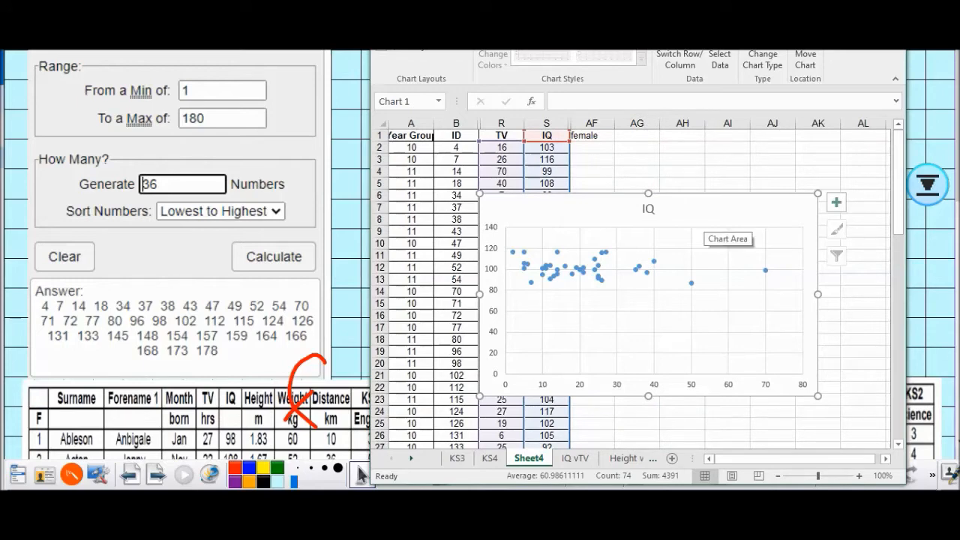
left_click(727, 184)
key("Down")
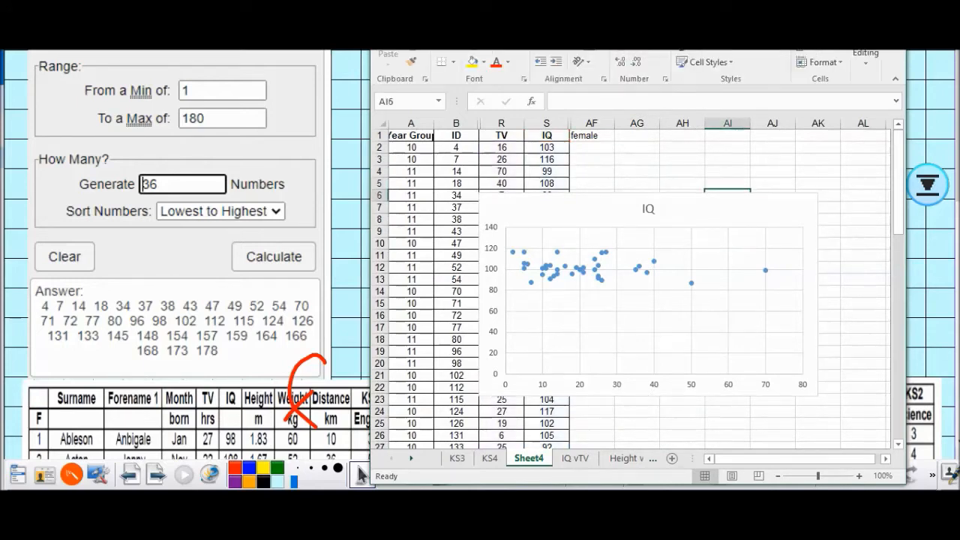
left_click_drag(726, 208, 833, 159)
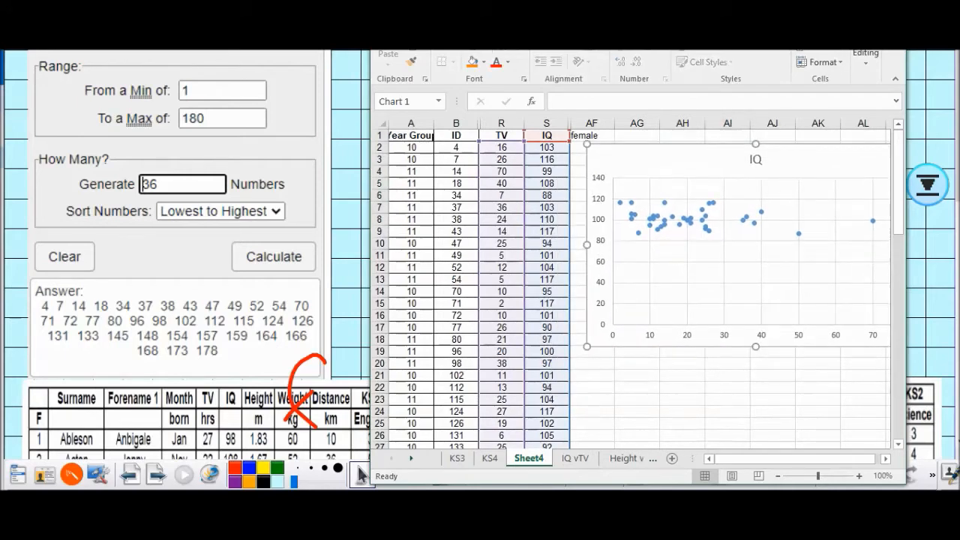
Insert a scatter chart from the male TV and IQ data in R39:S76 and move it beside the data columns.
scroll(631, 289, "down", 8)
left_click_drag(501, 303, 568, 392)
left_click(454, 13)
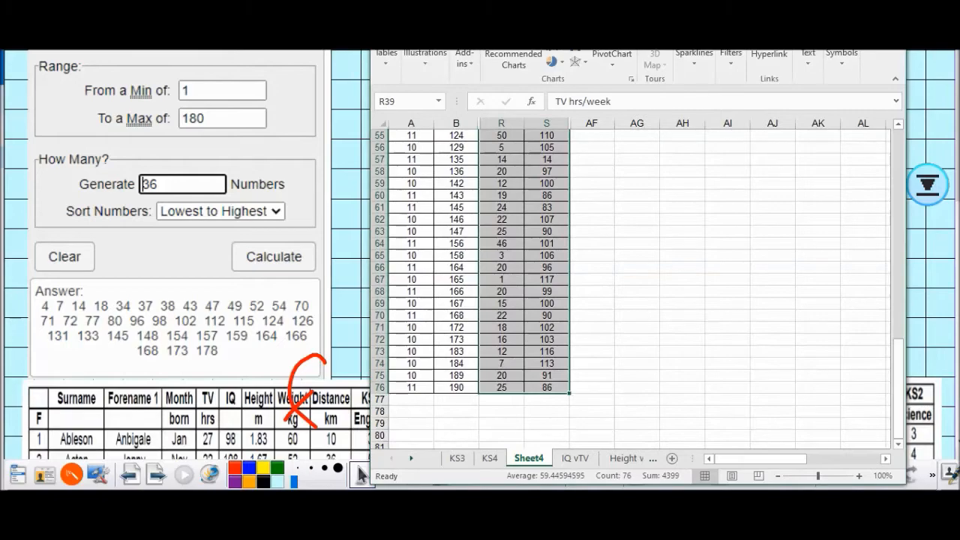
left_click(514, 60)
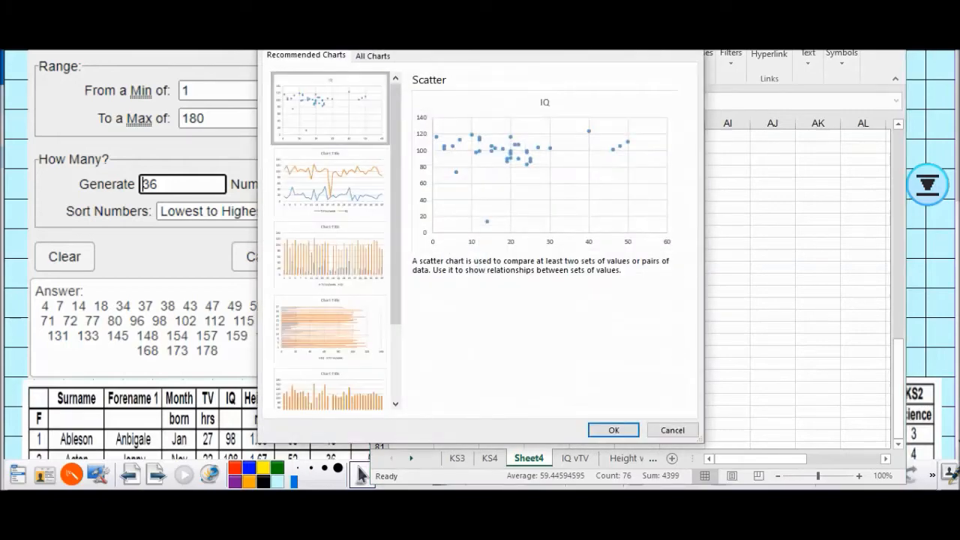
left_click(613, 429)
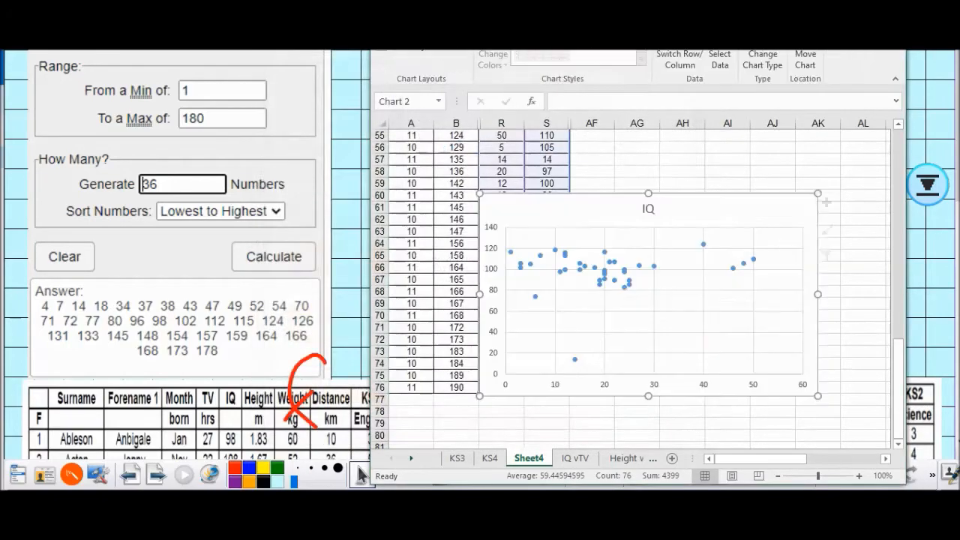
left_click_drag(573, 210, 675, 165)
Add axis titles and a trendline to the female scatter chart.
scroll(675, 165, "up", 2)
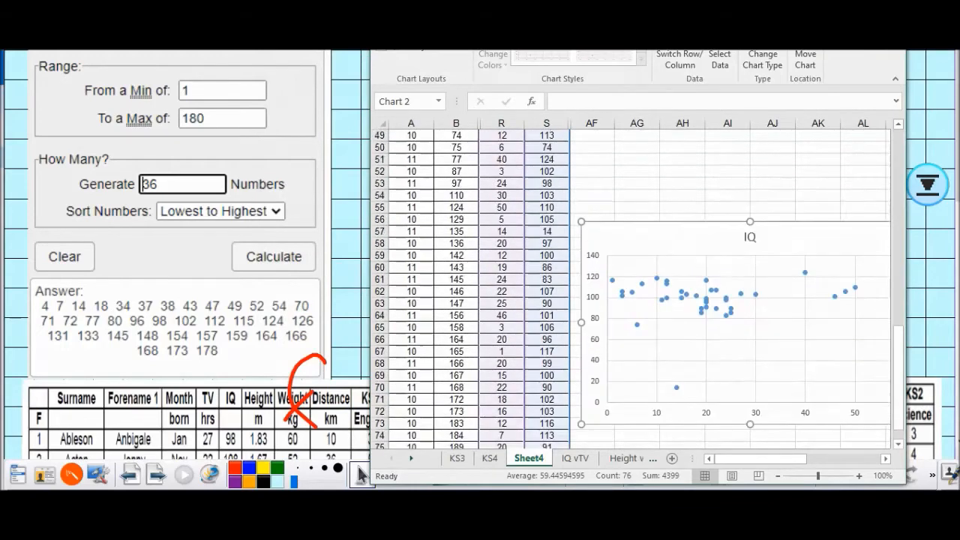
scroll(675, 165, "up", 16)
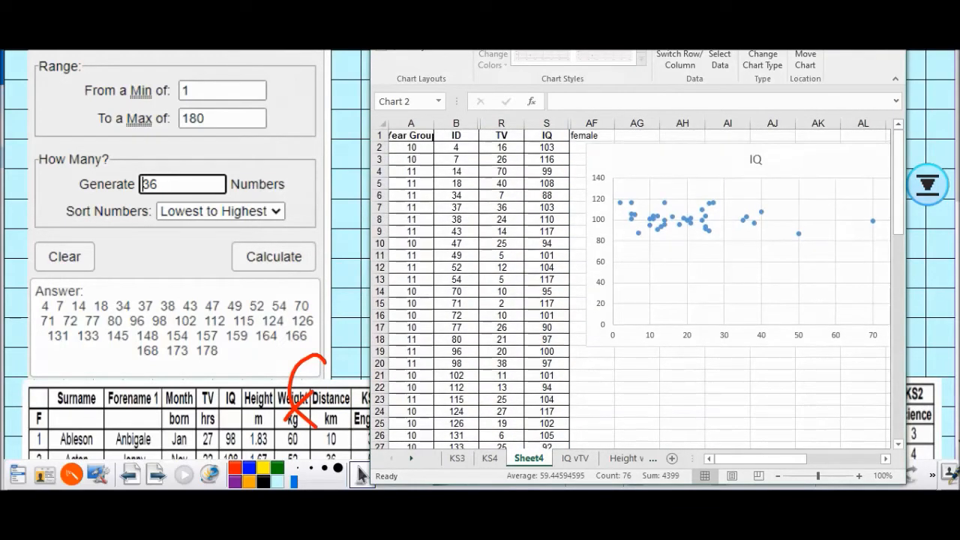
left_click(675, 164)
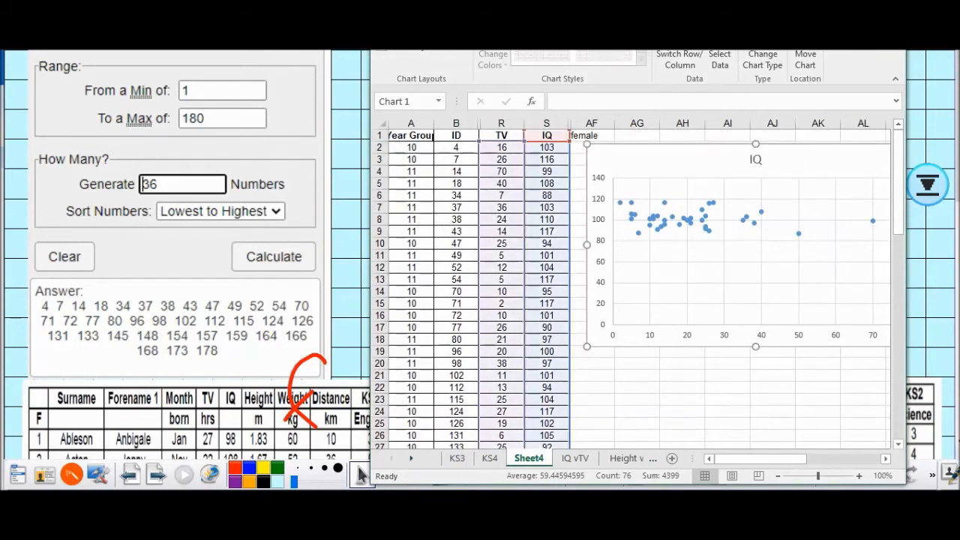
left_click_drag(762, 459, 833, 458)
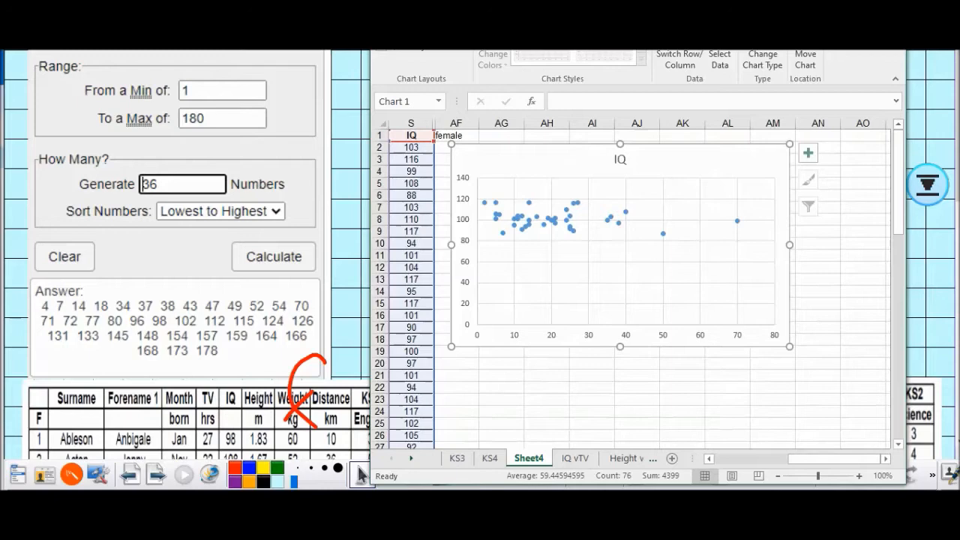
left_click(808, 153)
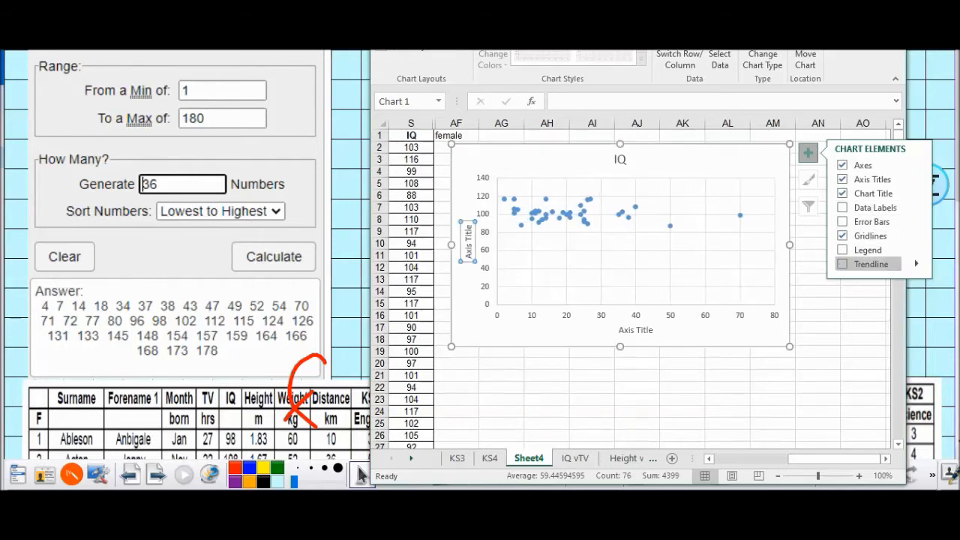
left_click(842, 264)
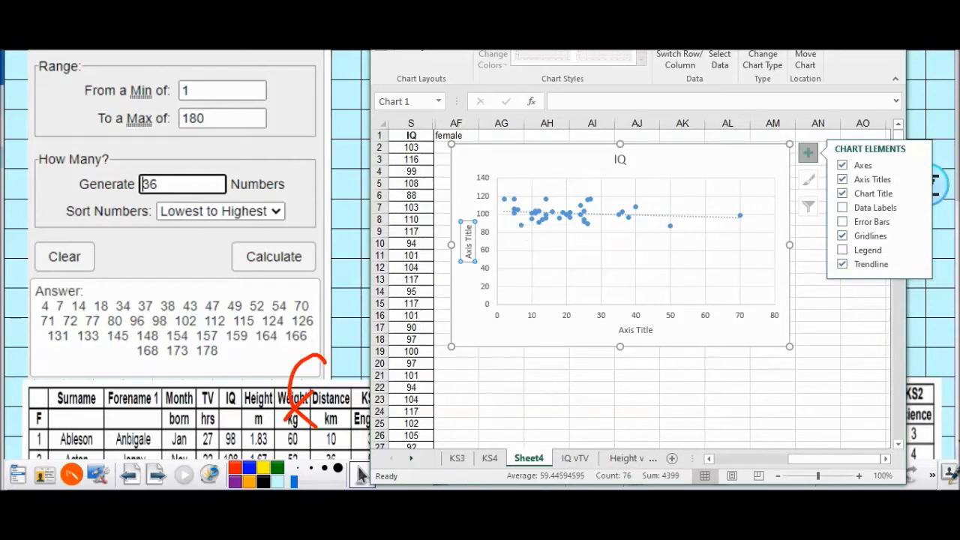
left_click(862, 340)
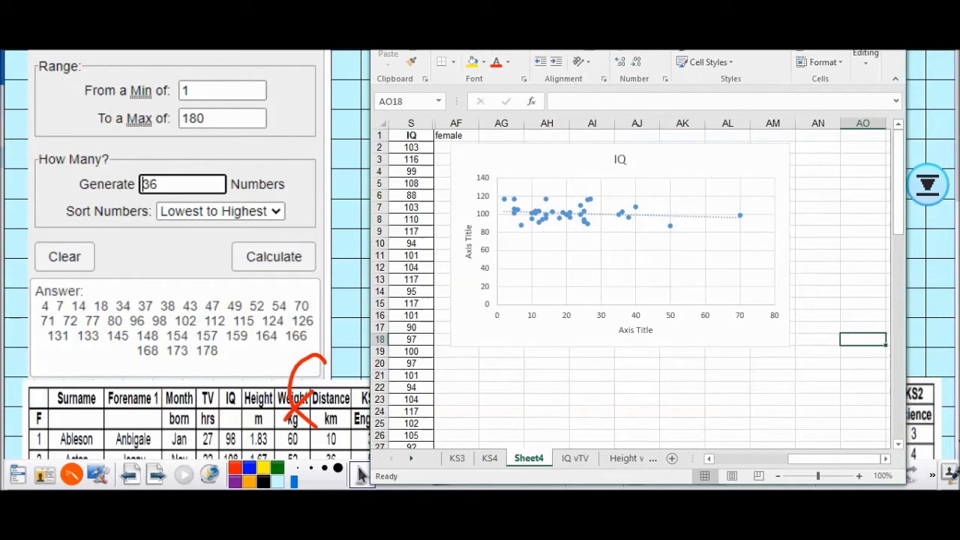
Maximize the spreadsheet window.
left_click(469, 243)
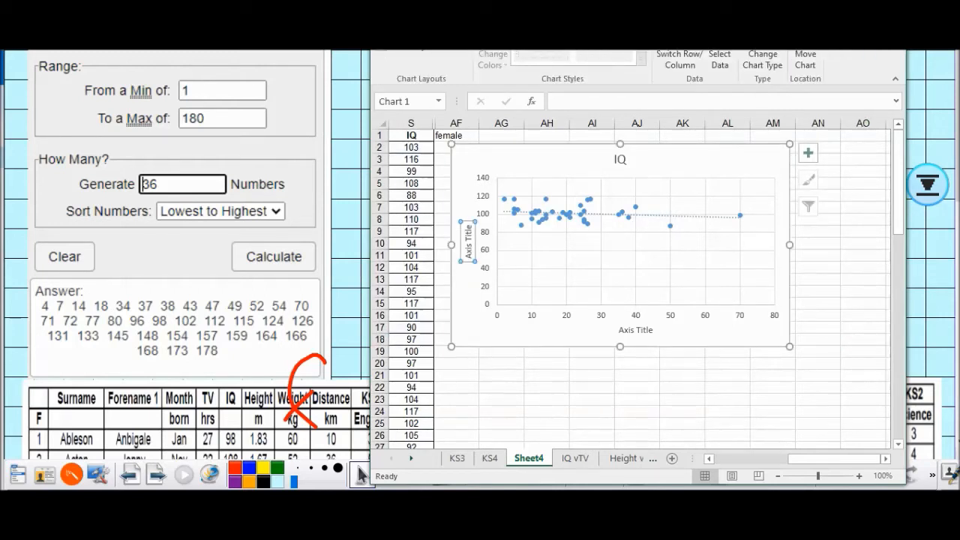
key("alt+Tab")
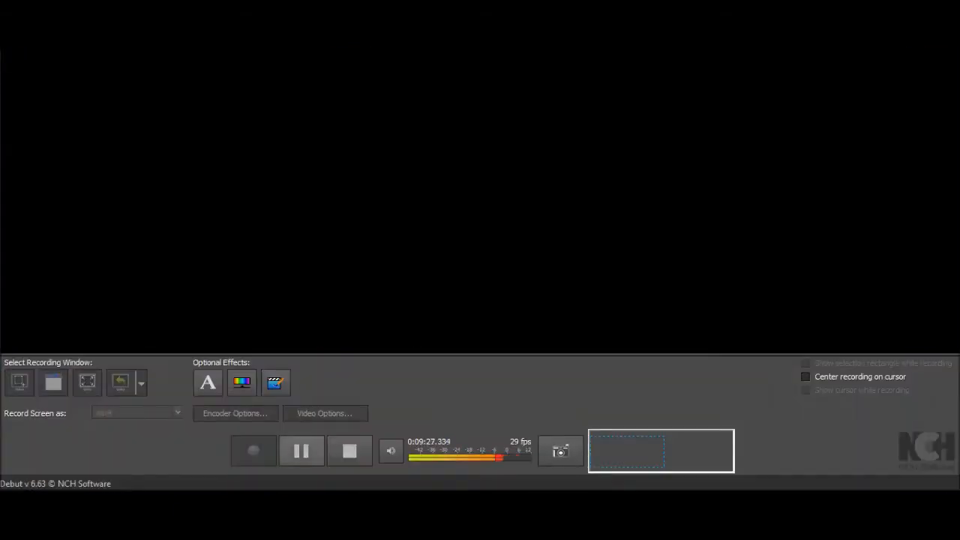
left_click(301, 450)
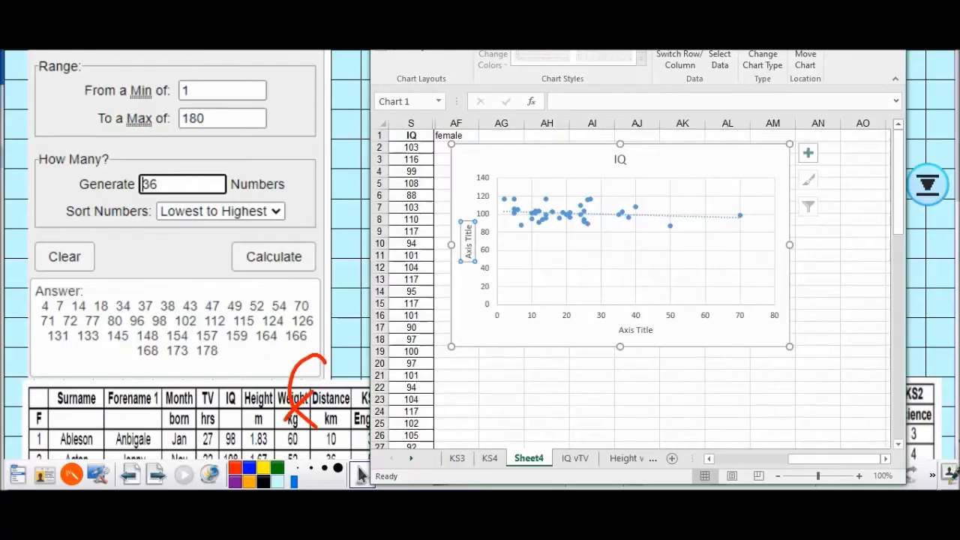
key("super+Up")
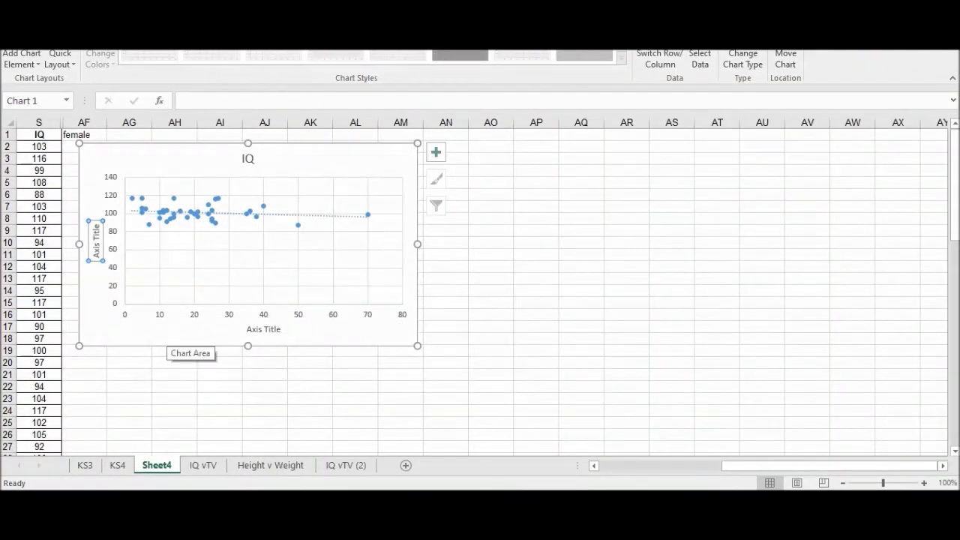
Replace the vertical axis title of the female scatter chart with "IQ".
left_click(96, 240)
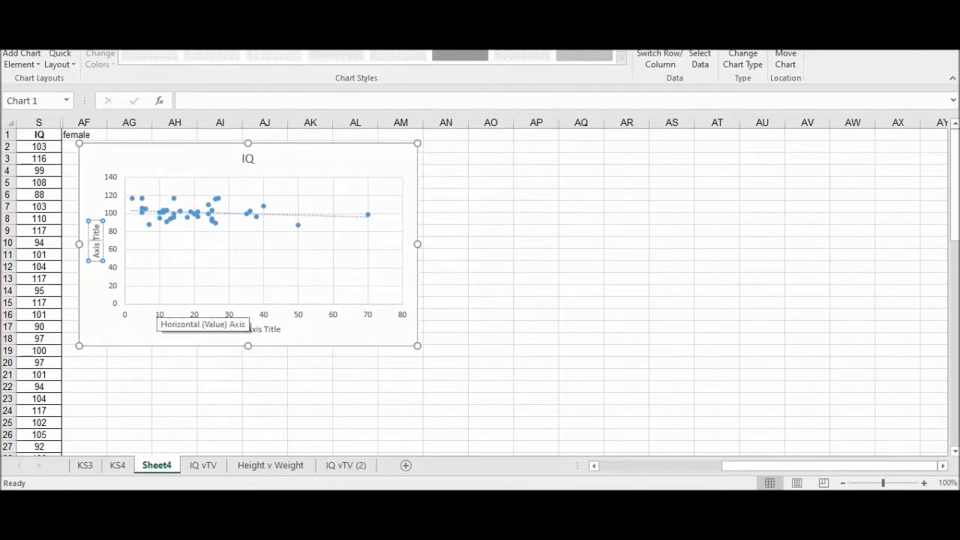
key("BackSpace")
key("BackSpace")
key("BackSpace")
key("BackSpace")
key("BackSpace")
key("BackSpace")
key("BackSpace")
key("BackSpace")
key("BackSpace")
key("BackSpace")
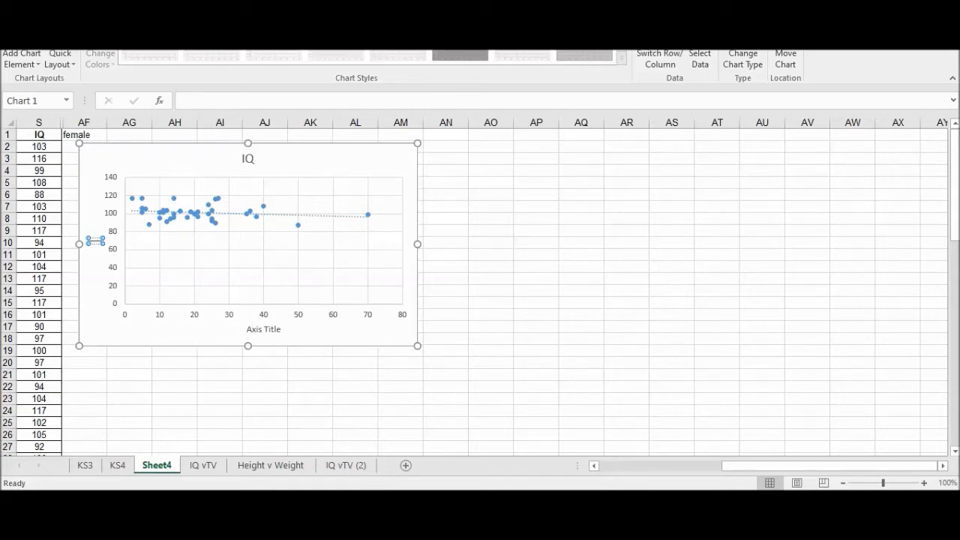
left_click_drag(829, 465, 711, 466)
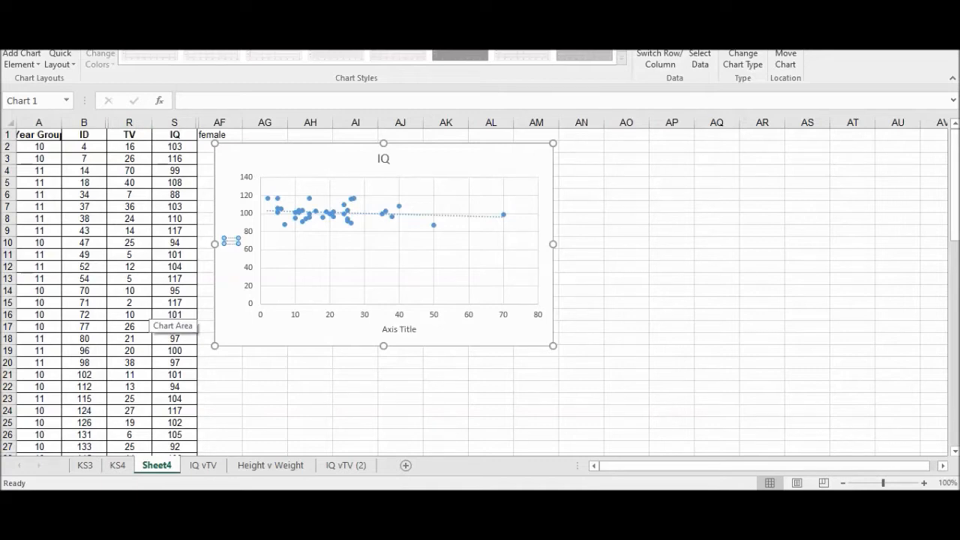
scroll(138, 416, "down", 2)
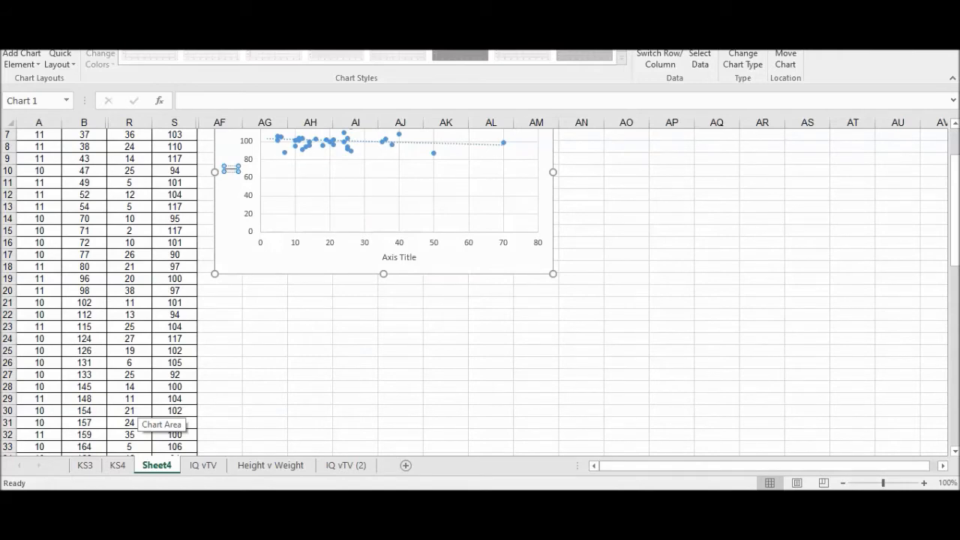
scroll(138, 416, "up", 2)
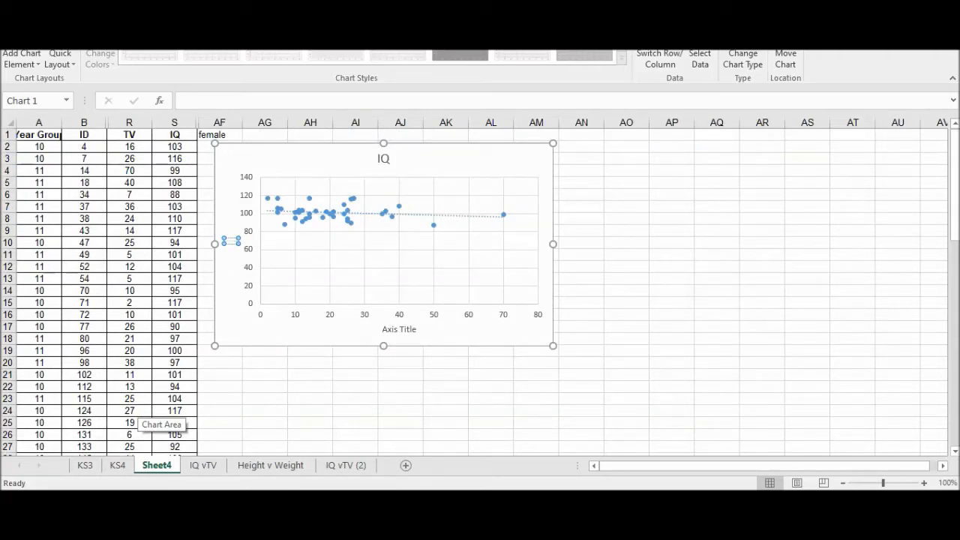
type("IQ")
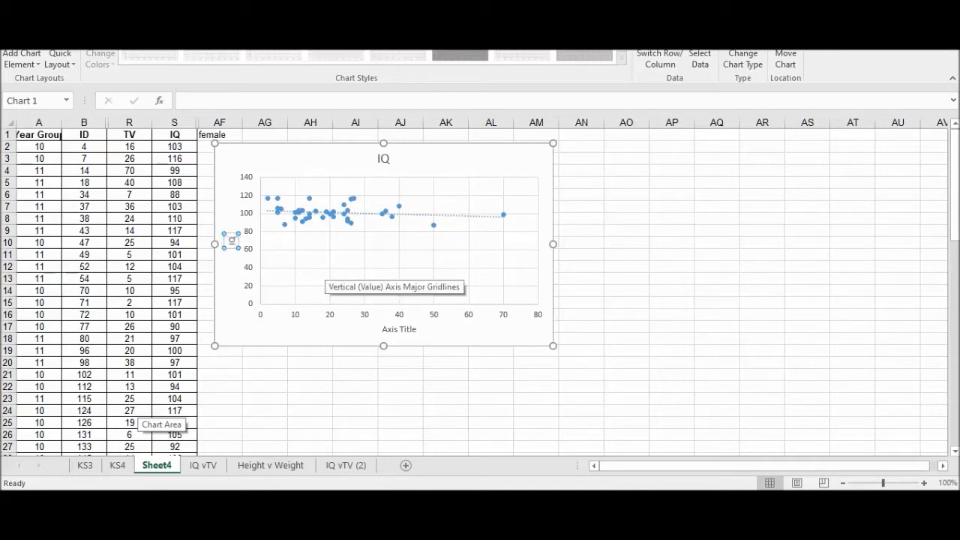
Replace the horizontal axis title of the female scatter chart with "Hours watching TV".
left_click(399, 329)
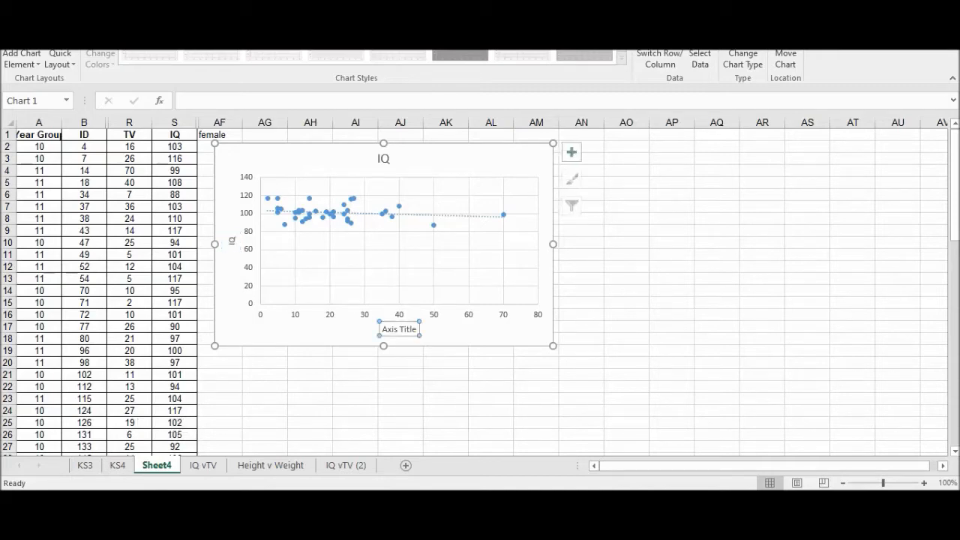
double_click(408, 329)
key("BackSpace")
key("BackSpace")
key("BackSpace")
key("BackSpace")
key("BackSpace")
key("BackSpace")
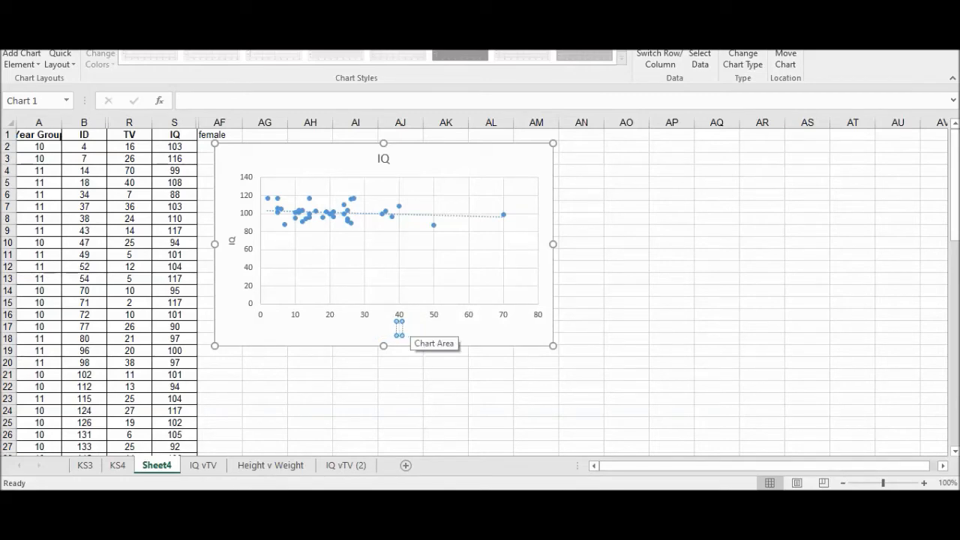
type("T")
key("BackSpace")
type("Hours watch")
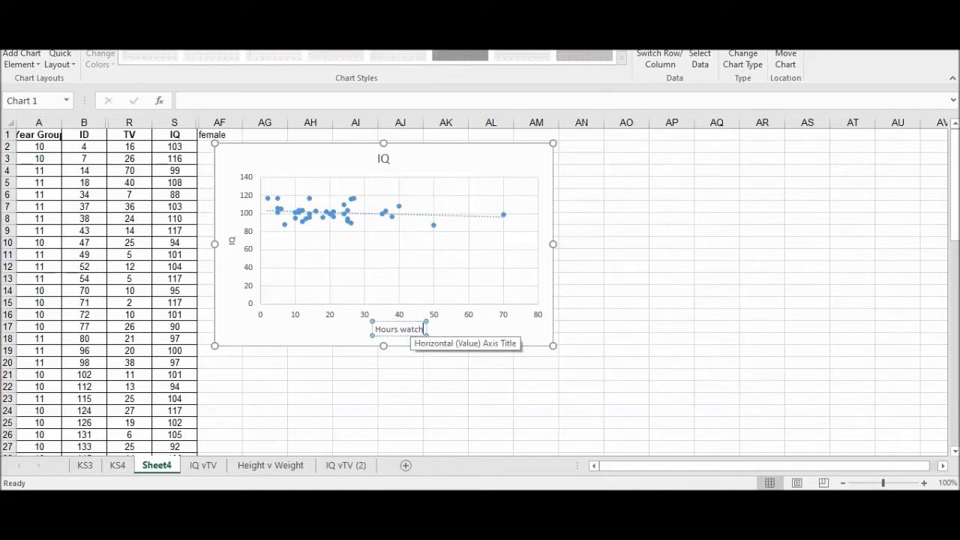
type("inh TV")
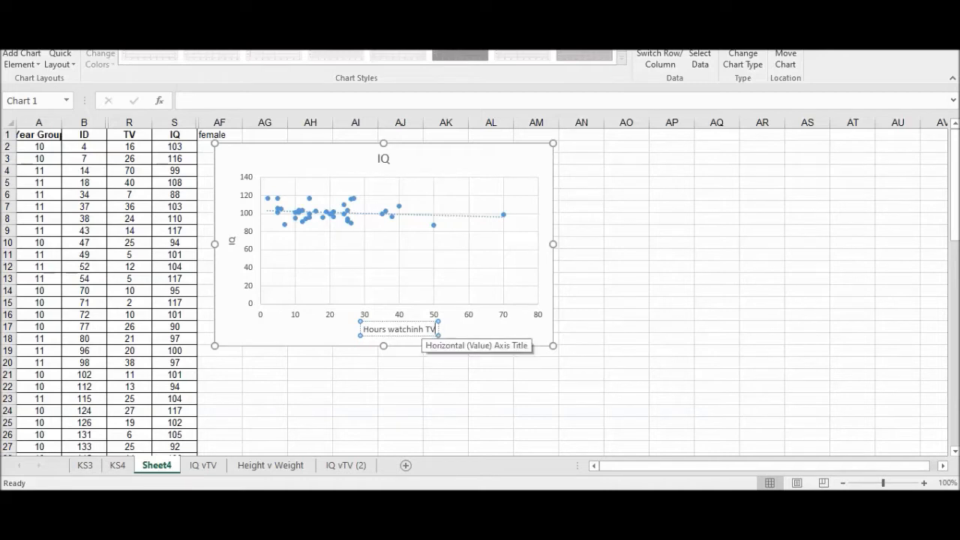
key("BackSpace")
type("g")
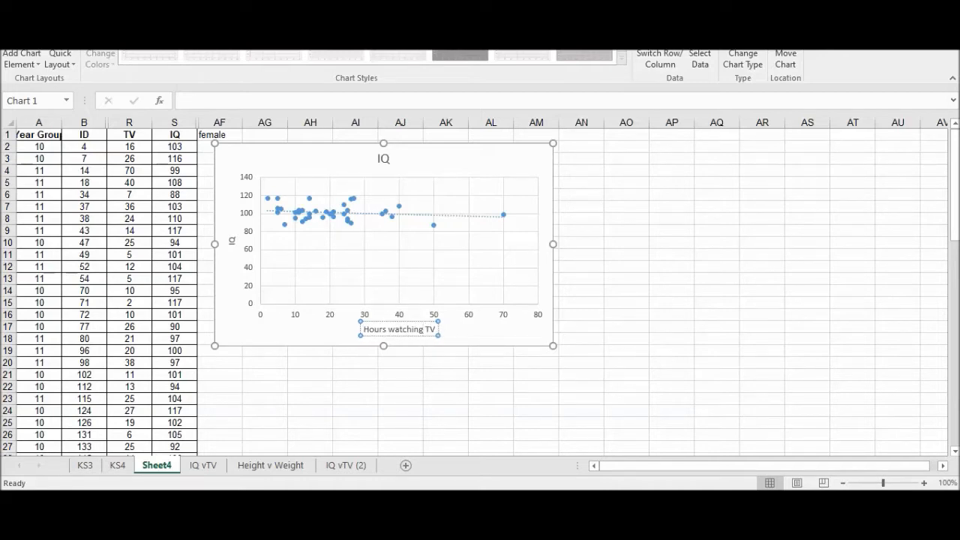
key("Return")
key("BackSpace")
left_click(626, 363)
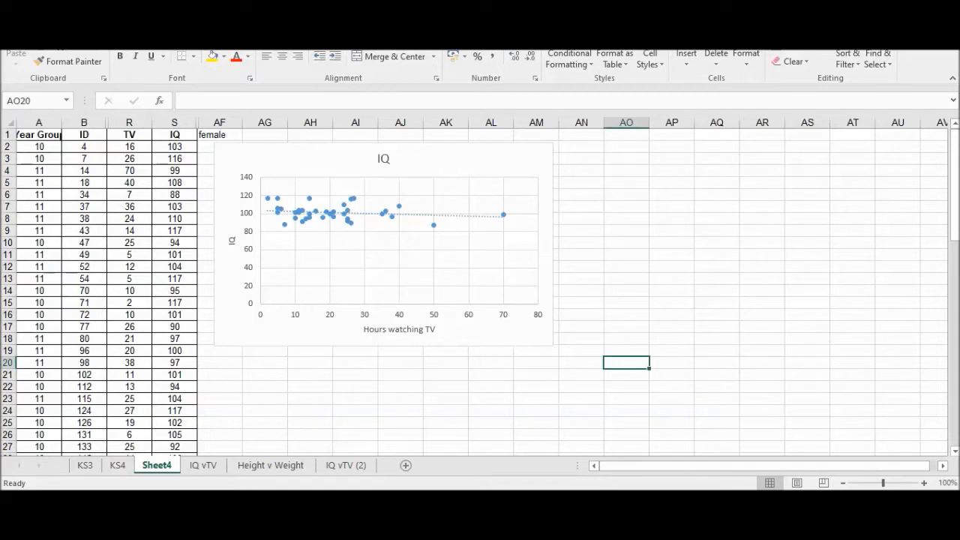
Change the female scatter chart's title to "Scatter graph to compare effects of Watching TV on IQ".
left_click(429, 330)
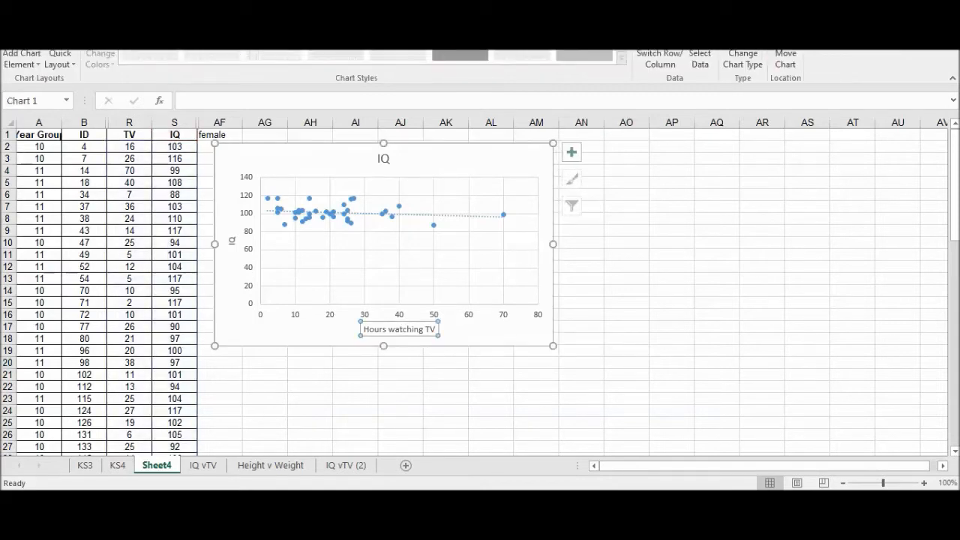
left_click(384, 158)
left_click(378, 158)
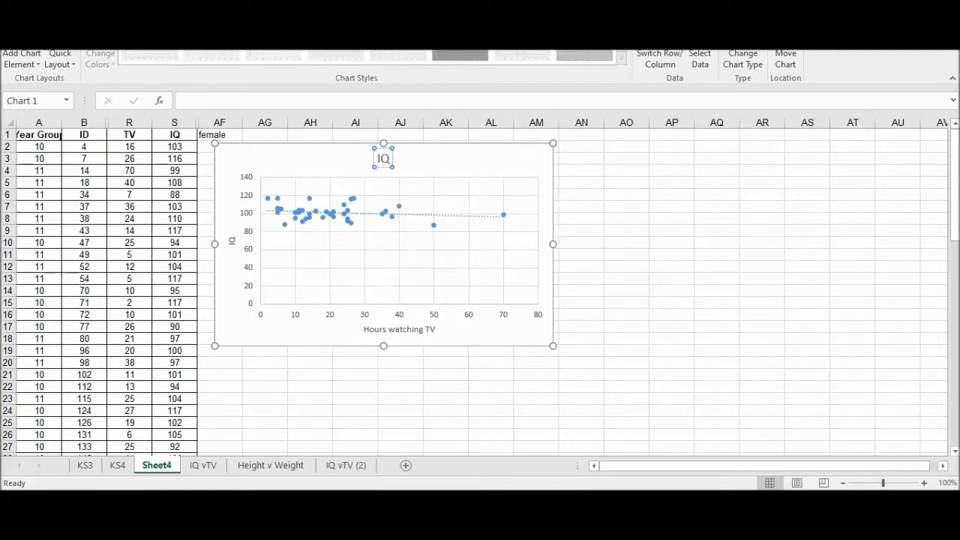
type("Scatter graph t")
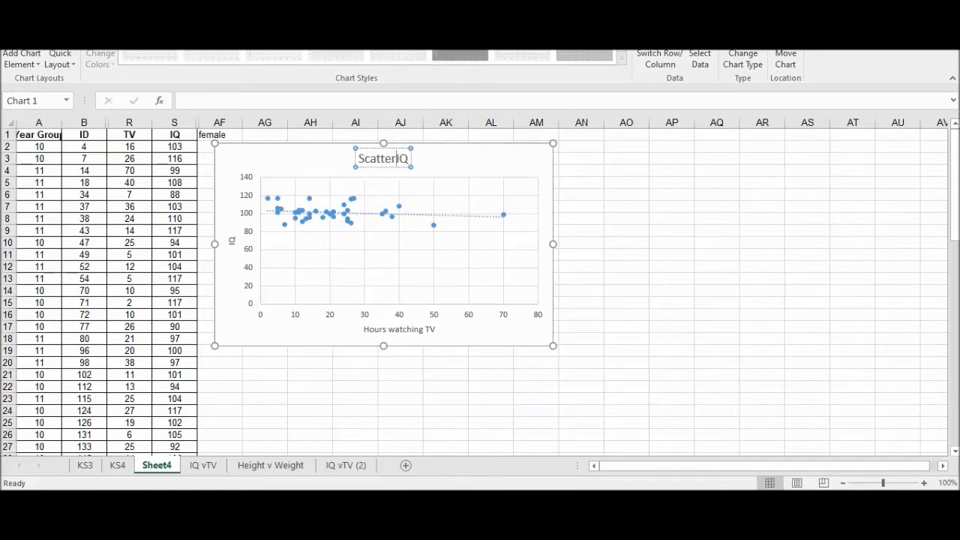
type("o compare ")
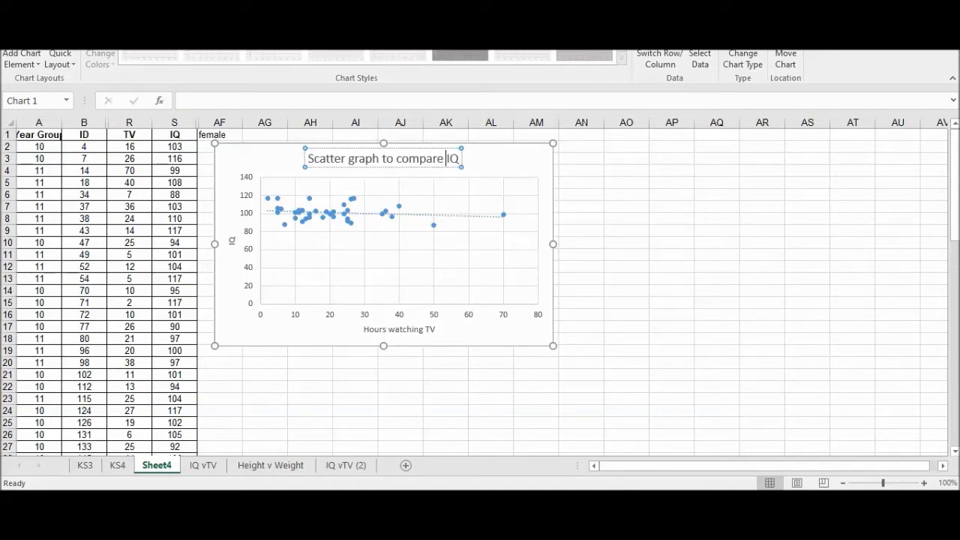
type("effe")
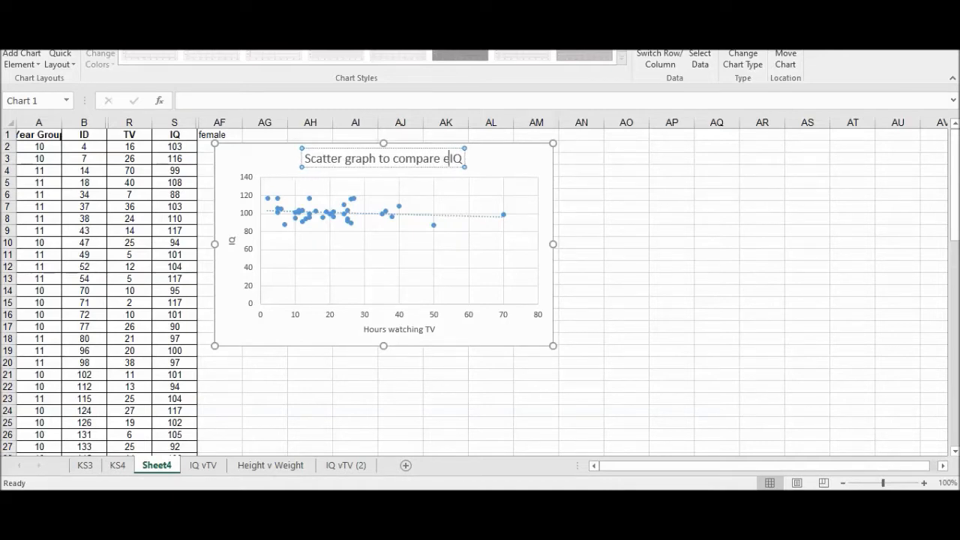
type("cts of ")
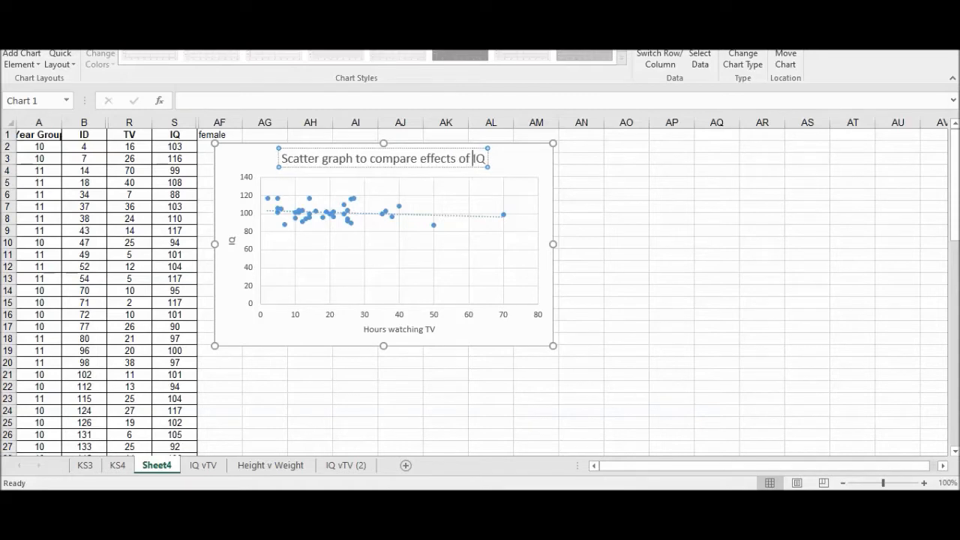
type("Watching TV")
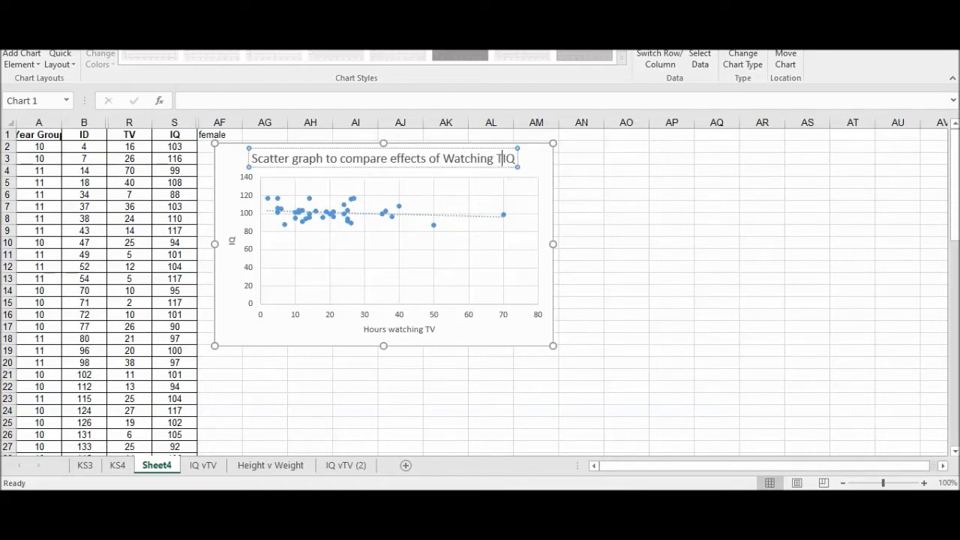
type(" on")
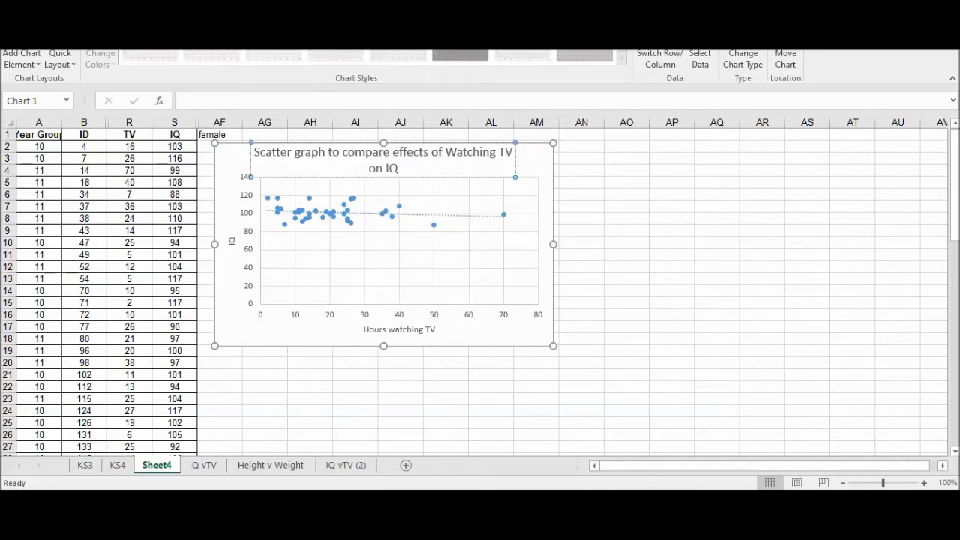
left_click(626, 279)
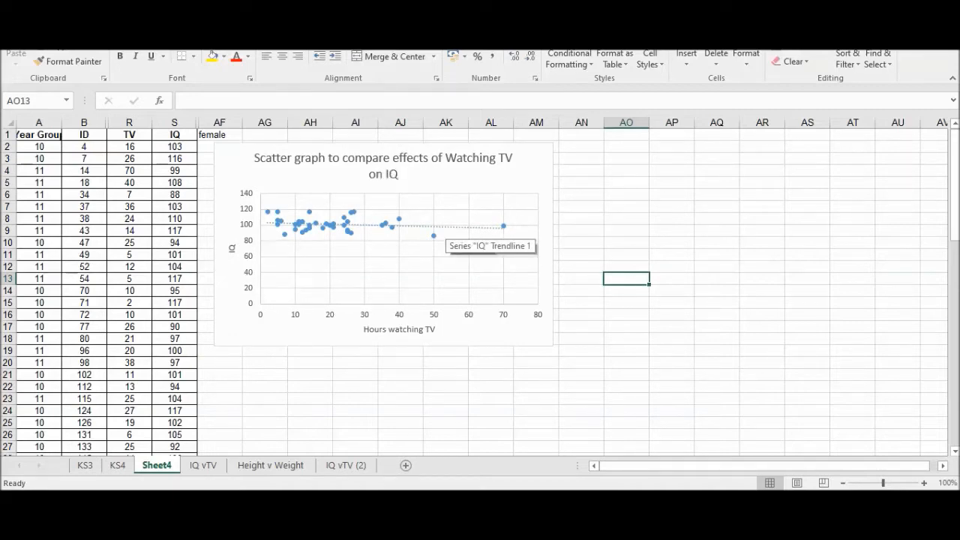
Open the formatting options for the female chart's trendline and recolour the line red.
left_click(442, 226)
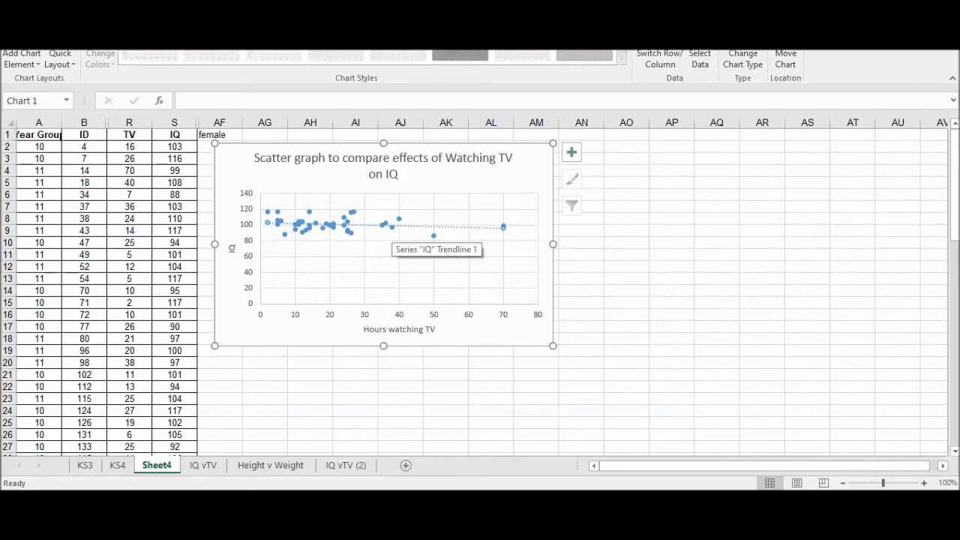
mouse_move(399, 219)
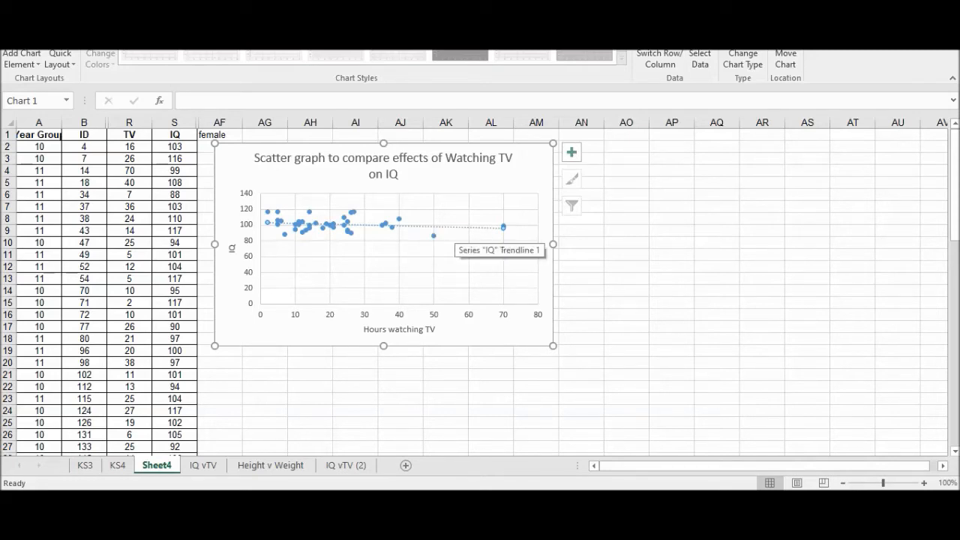
right_click(456, 226)
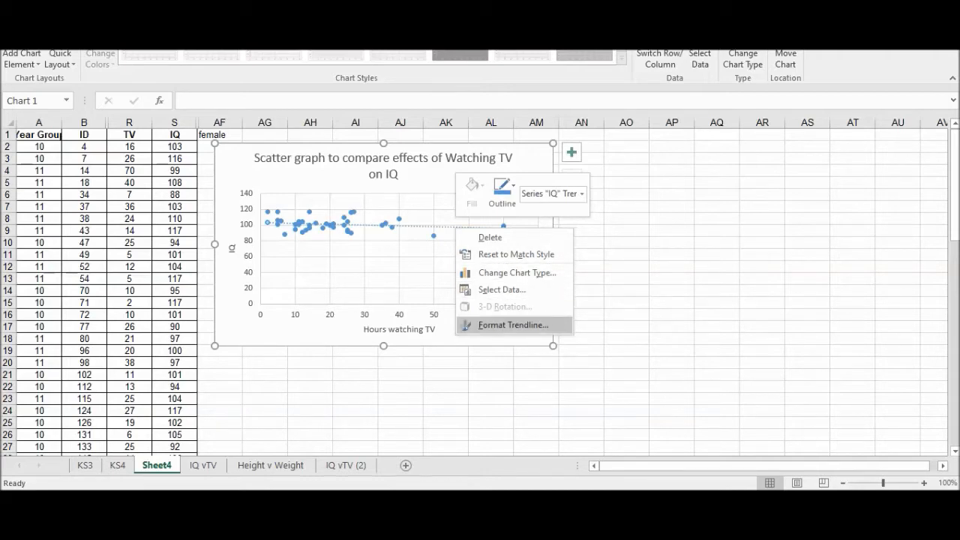
left_click(513, 325)
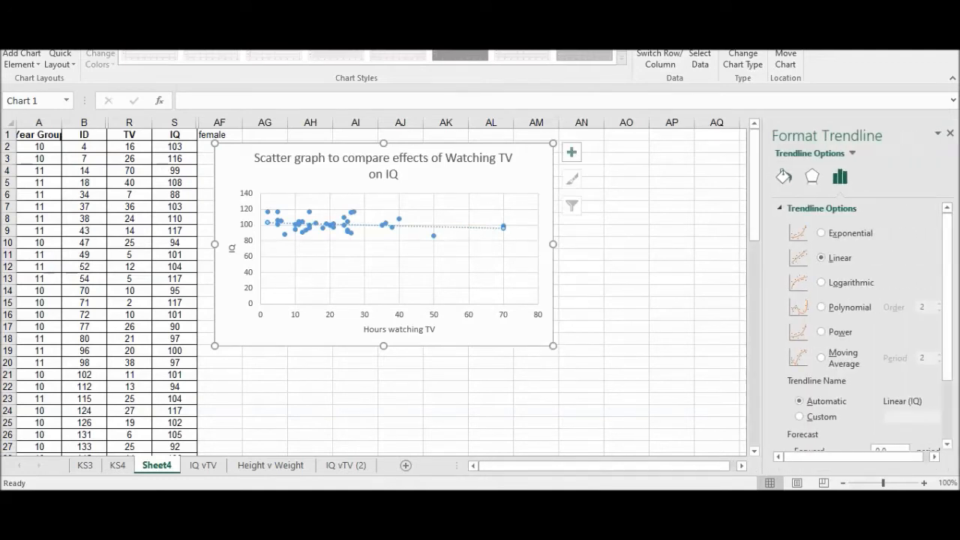
left_click(784, 177)
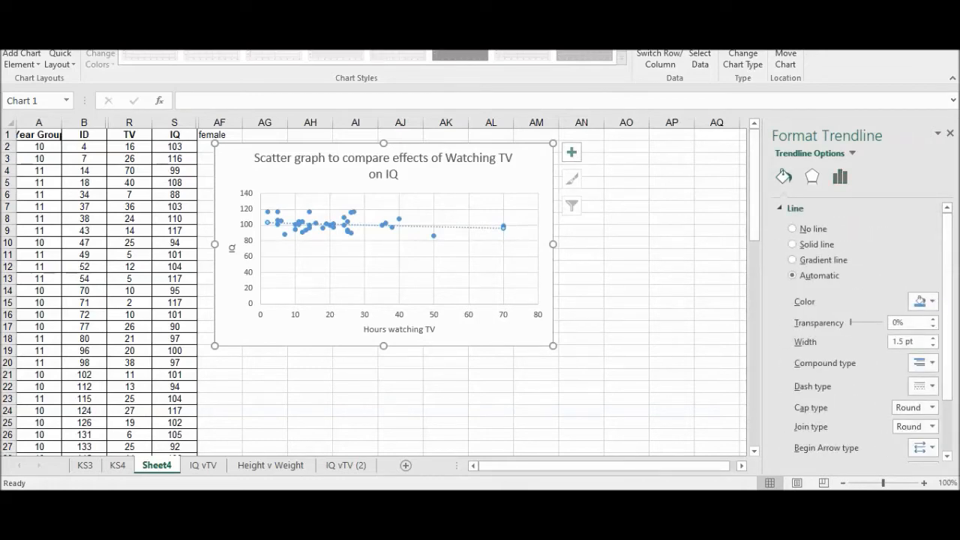
scroll(863, 330, "down", 3)
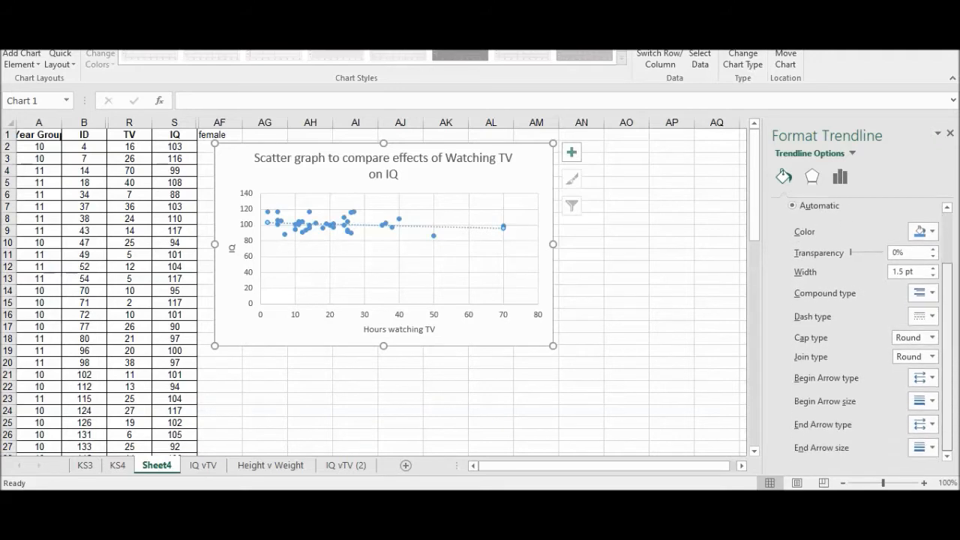
scroll(921, 300, "up", 3)
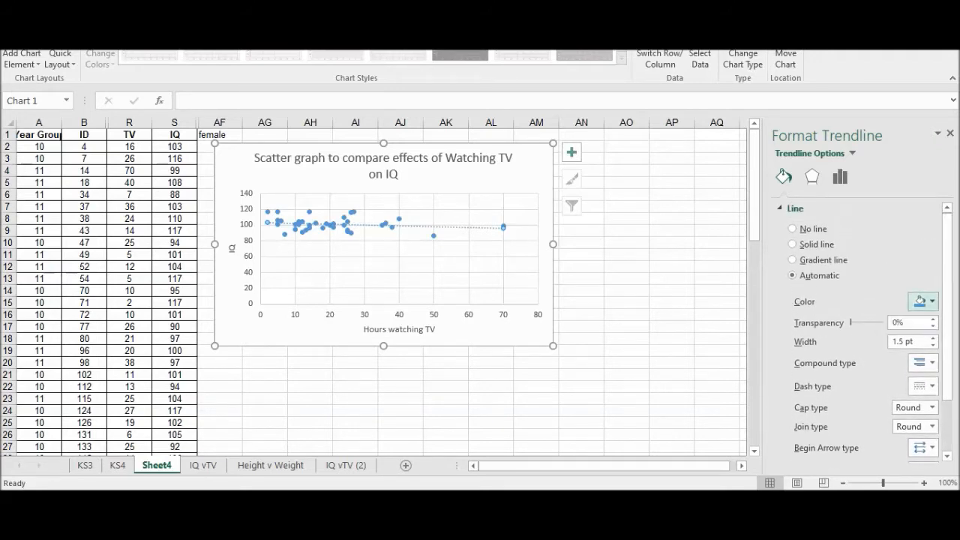
left_click(923, 302)
left_click(857, 412)
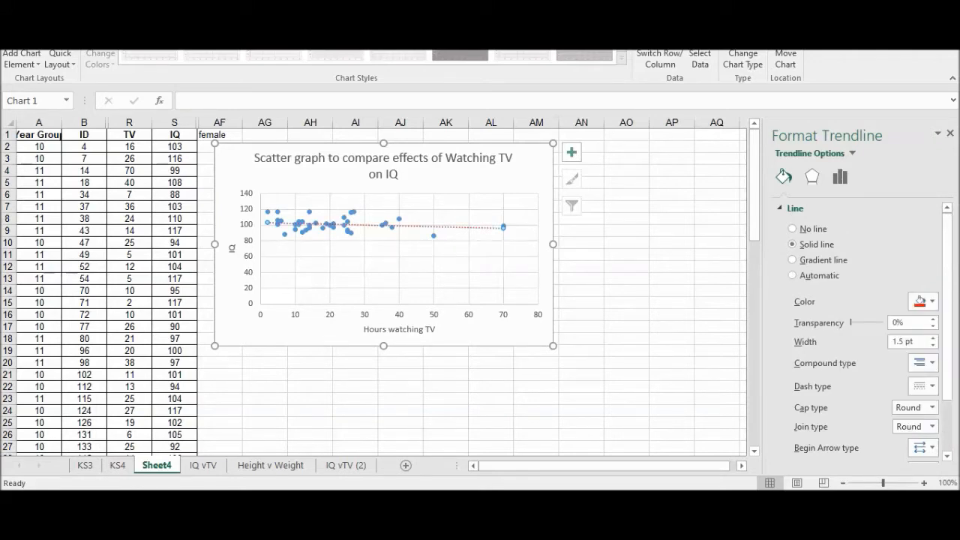
Set the width of the red trendline to 2.25 pt.
left_click(933, 339)
left_click(932, 338)
left_click(932, 338)
left_click(932, 339)
left_click(932, 338)
left_click(933, 339)
left_click(932, 339)
left_click(932, 338)
left_click(932, 338)
left_click(933, 339)
left_click(932, 345)
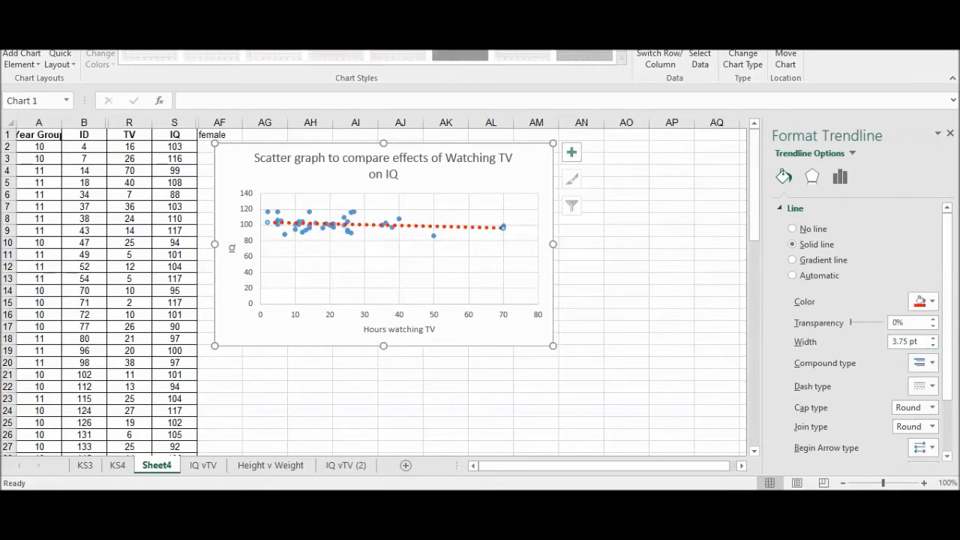
left_click(932, 345)
left_click(932, 345)
left_click(933, 345)
left_click(933, 345)
left_click(932, 345)
left_click(932, 345)
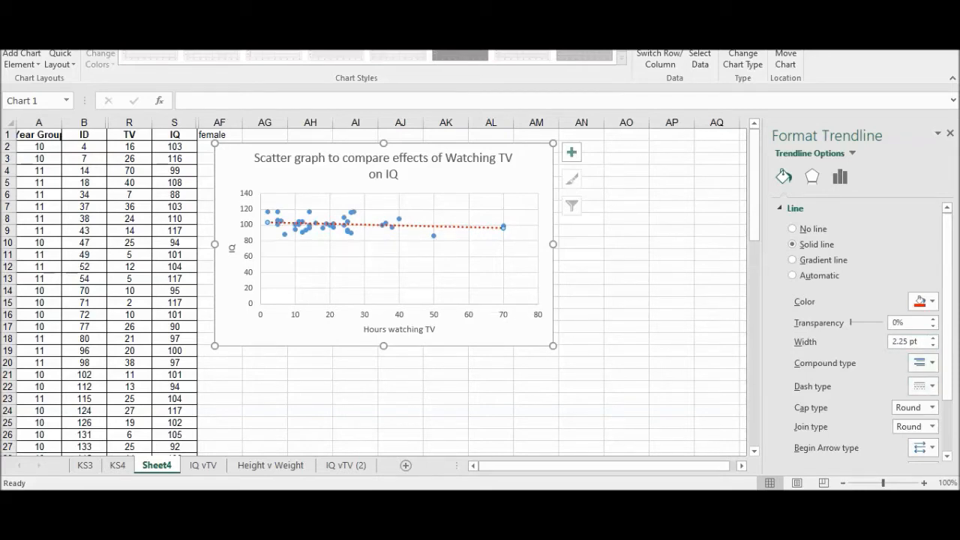
Try extending the trendline with a forecast of 1 period forward and 1 period backward.
scroll(933, 407, "down", 2)
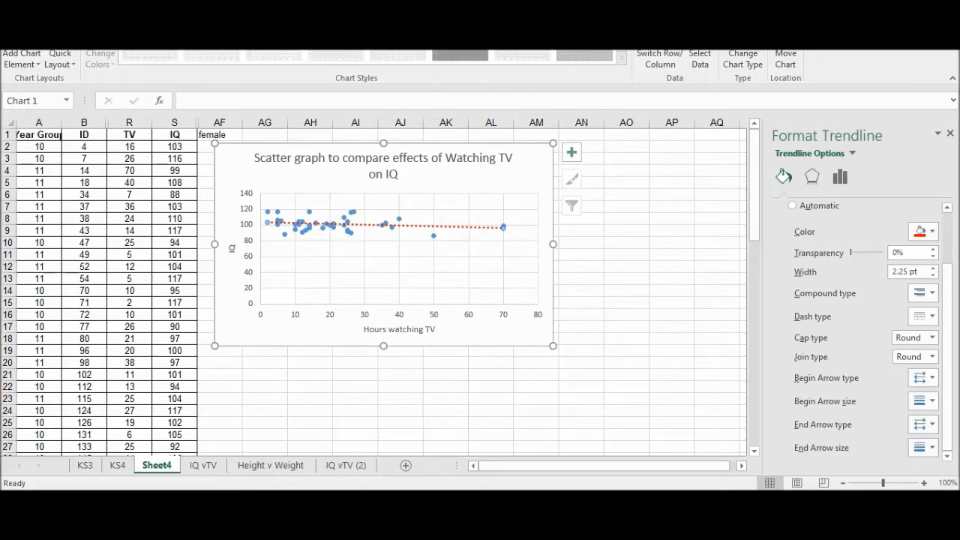
left_click(811, 176)
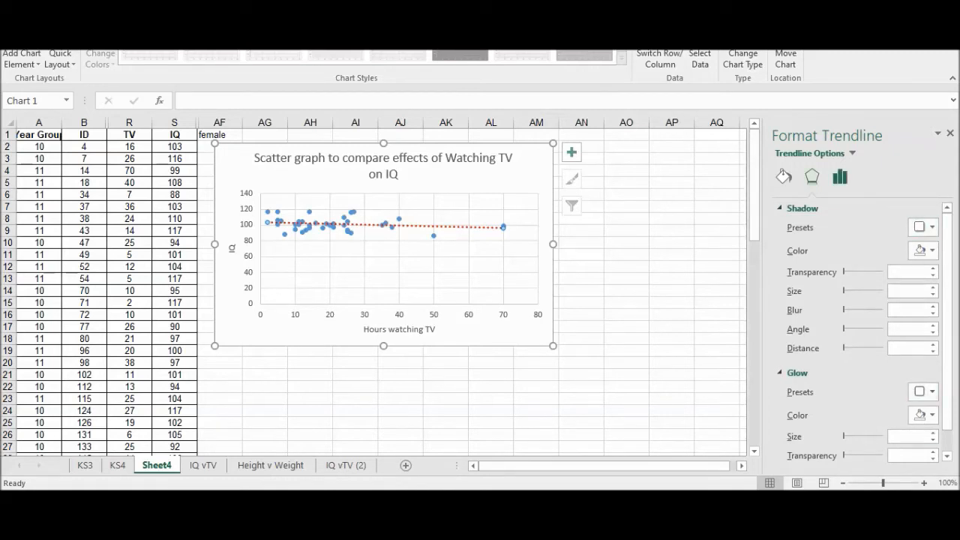
left_click(840, 177)
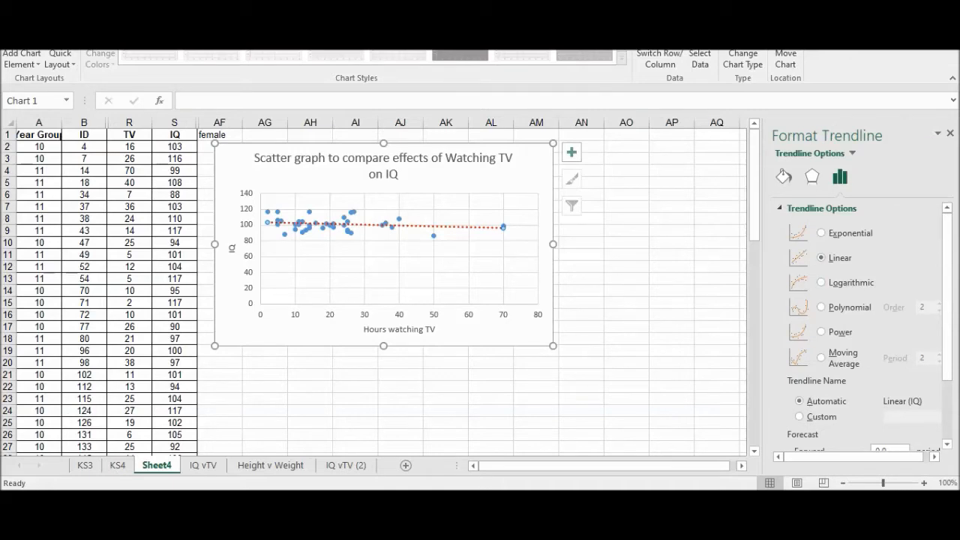
scroll(862, 327, "down", 3)
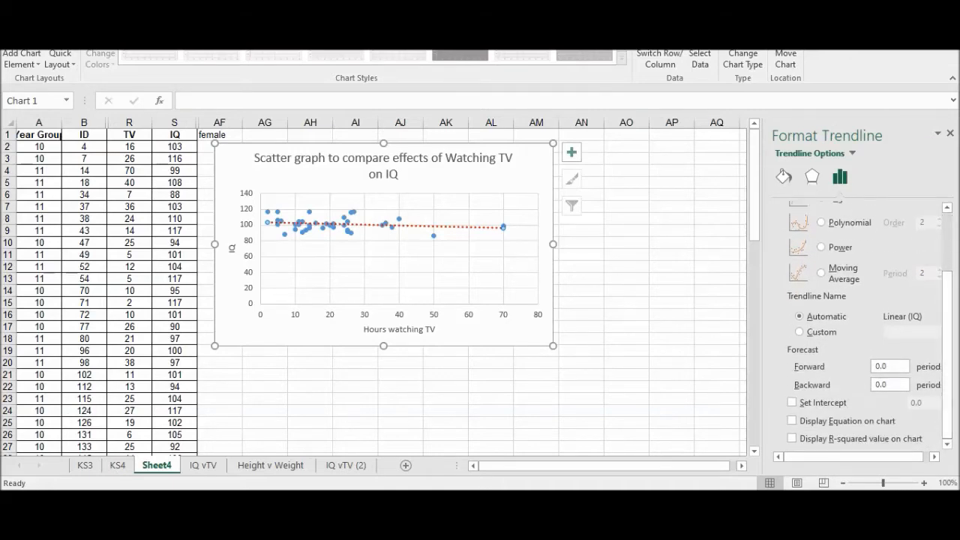
left_click(877, 366)
key("Delete")
key("Delete")
type("1.")
key("Tab")
key("Delete")
type("1")
left_click(717, 351)
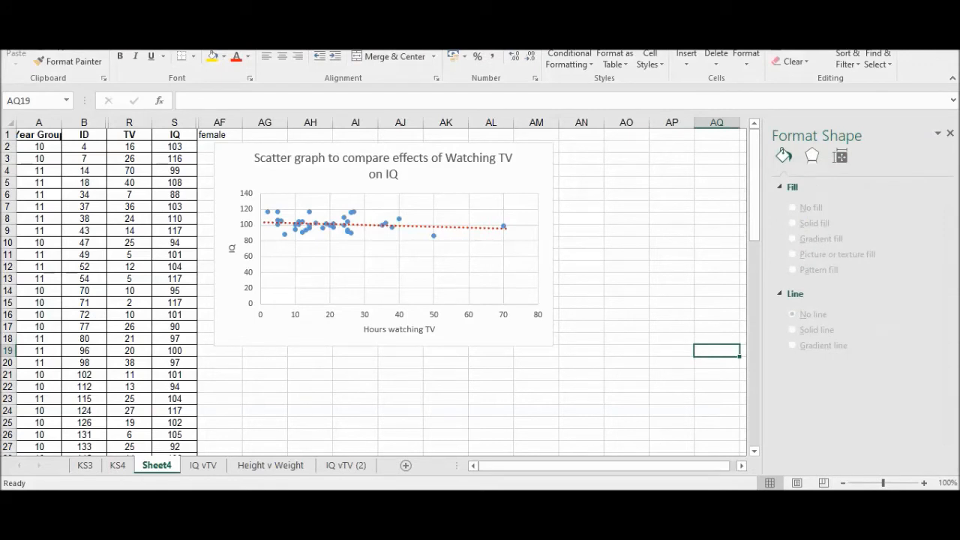
Reset the trendline's forward and backward forecasts to 0 periods and reselect the trendline.
left_click(840, 156)
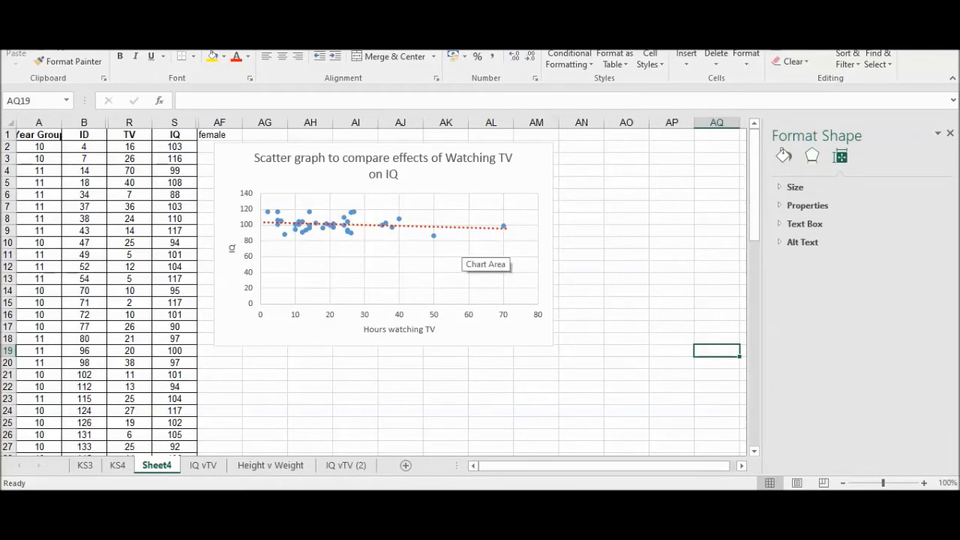
left_click(461, 227)
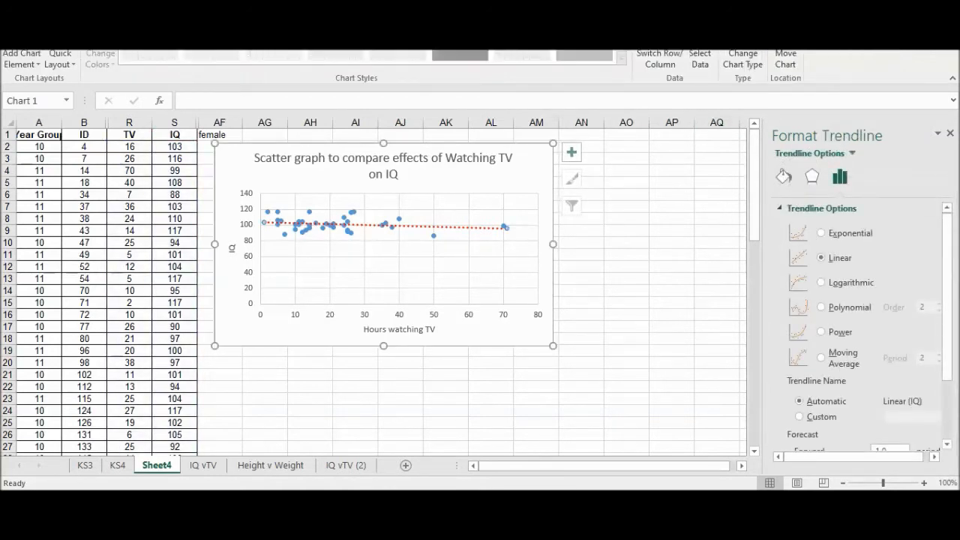
scroll(862, 326, "down", 3)
left_click(877, 366)
key("BackSpace")
type("0")
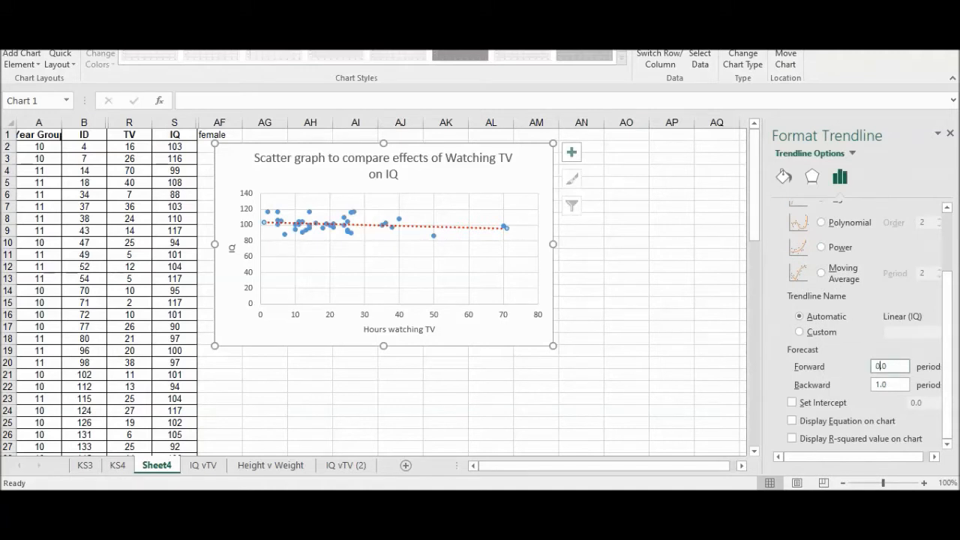
left_click(876, 384)
key("BackSpace")
type("0")
left_click(716, 374)
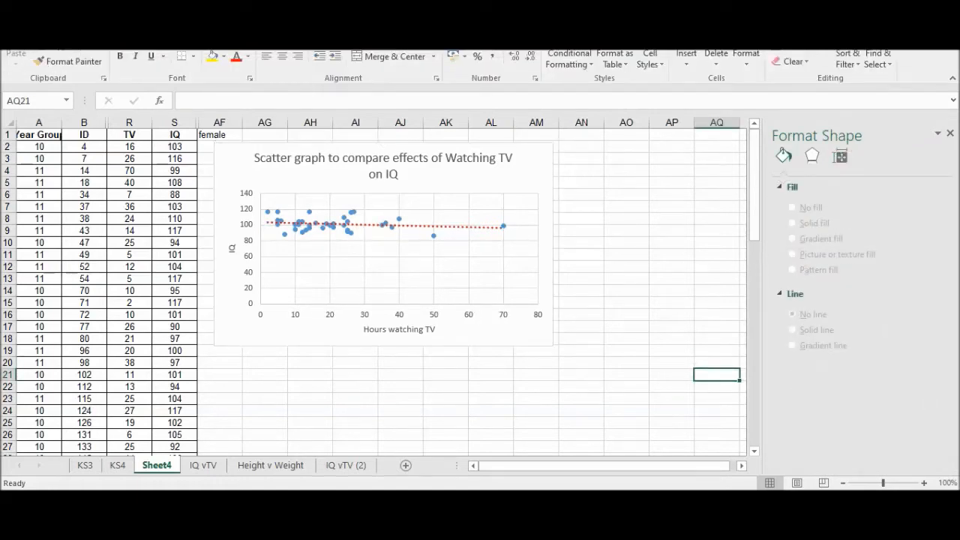
left_click(450, 226)
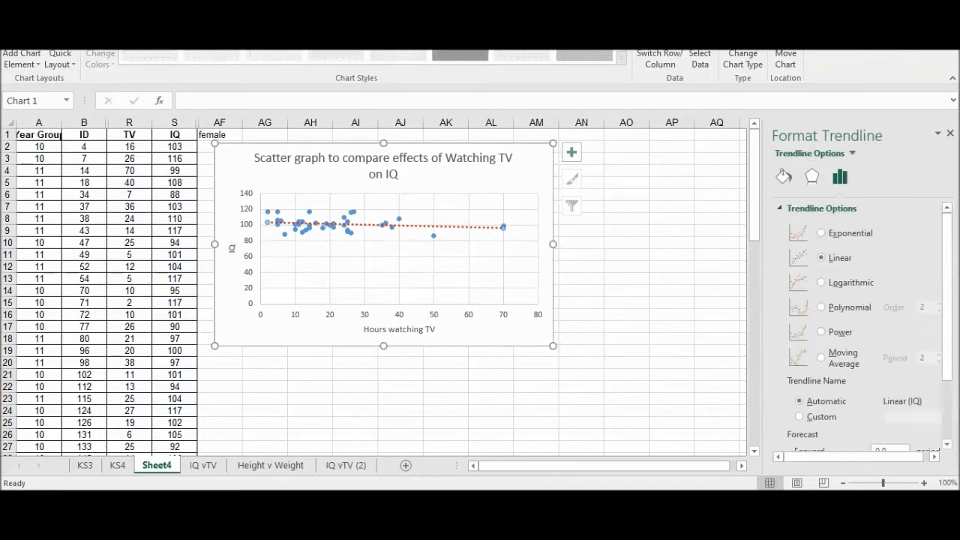
Display the trendline's equation on the female chart and place the label just below the line's far end.
scroll(862, 330, "down", 3)
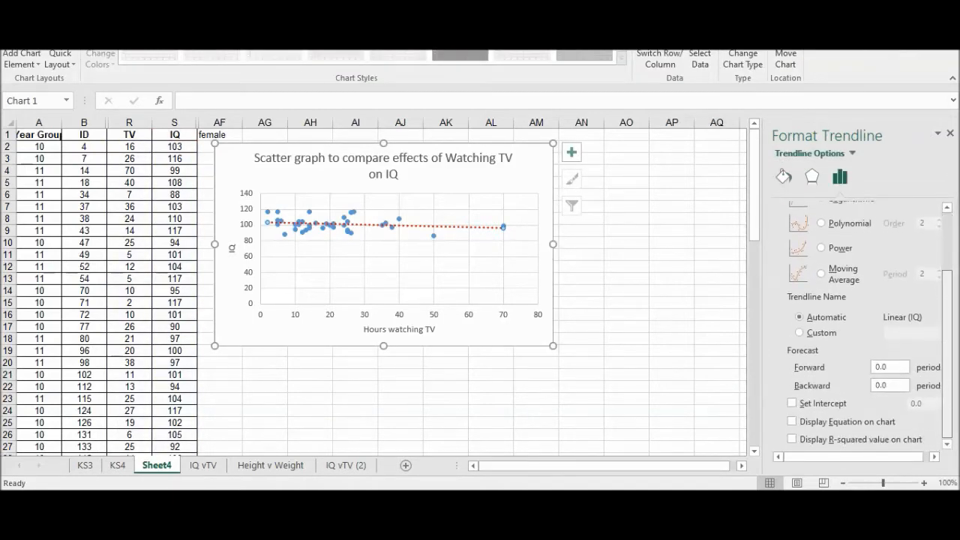
left_click(791, 421)
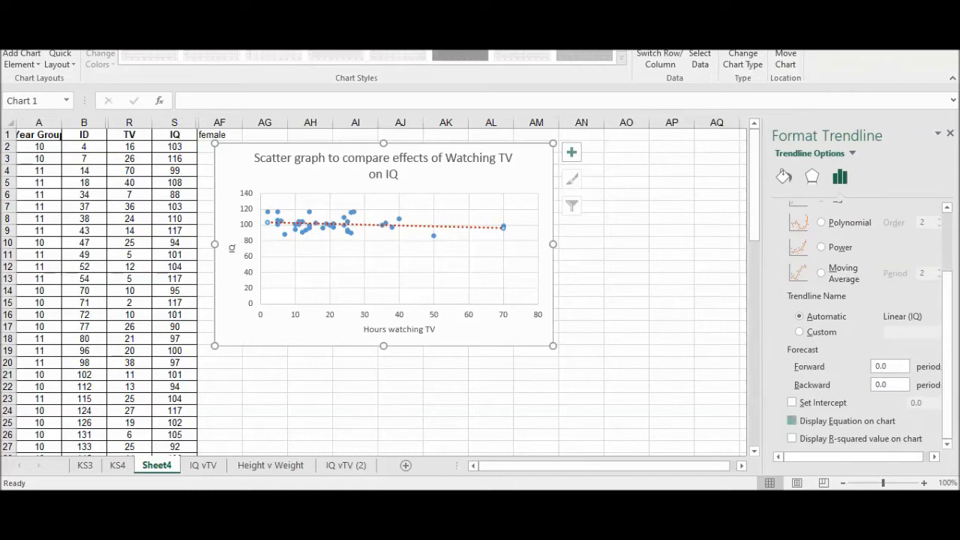
left_click(468, 228)
left_click_drag(476, 235, 480, 238)
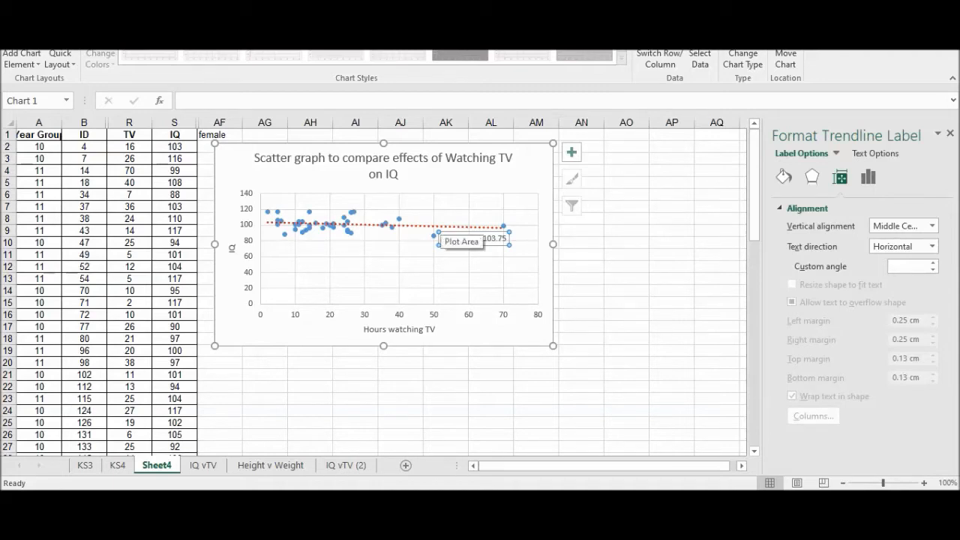
Try recolouring the female chart's vertical major gridlines dark blue, and undo the colour change.
left_click(434, 234)
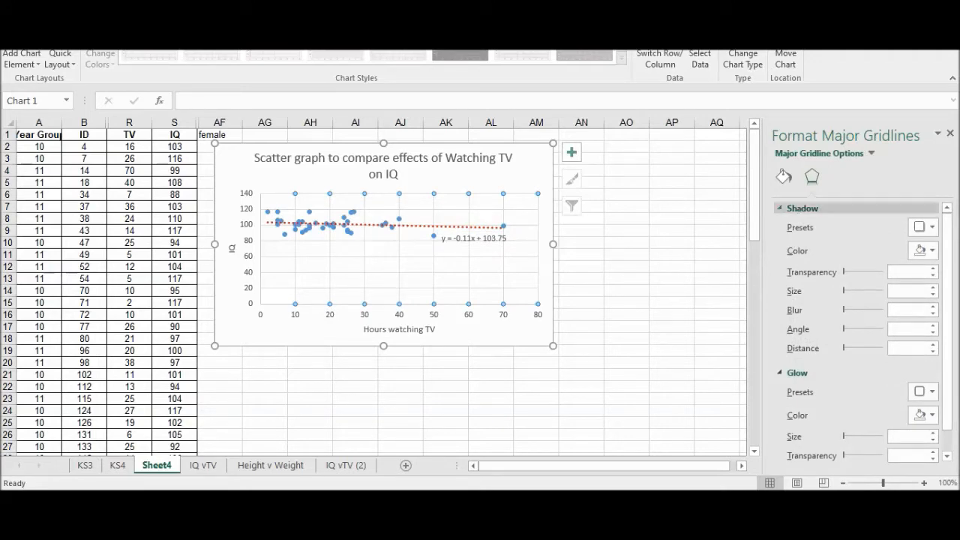
left_click(783, 176)
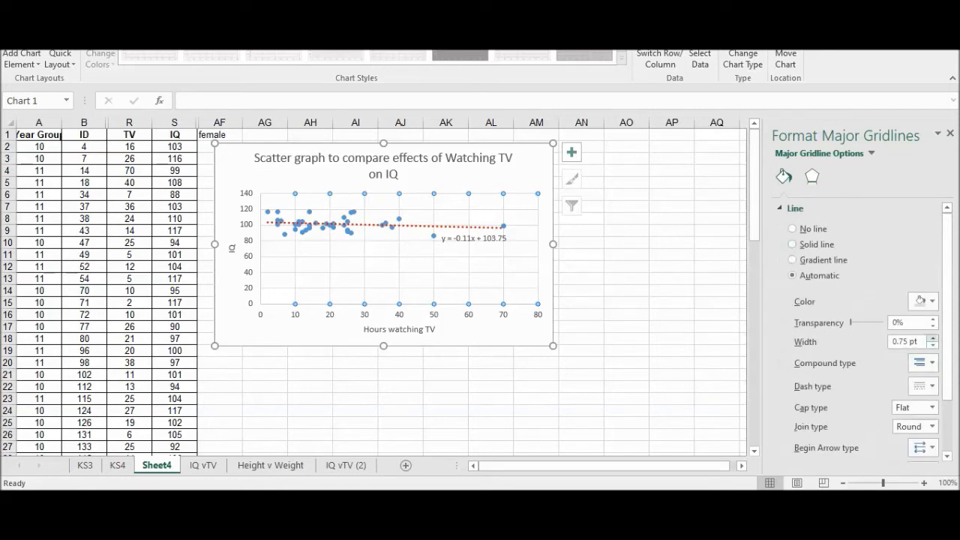
left_click(923, 300)
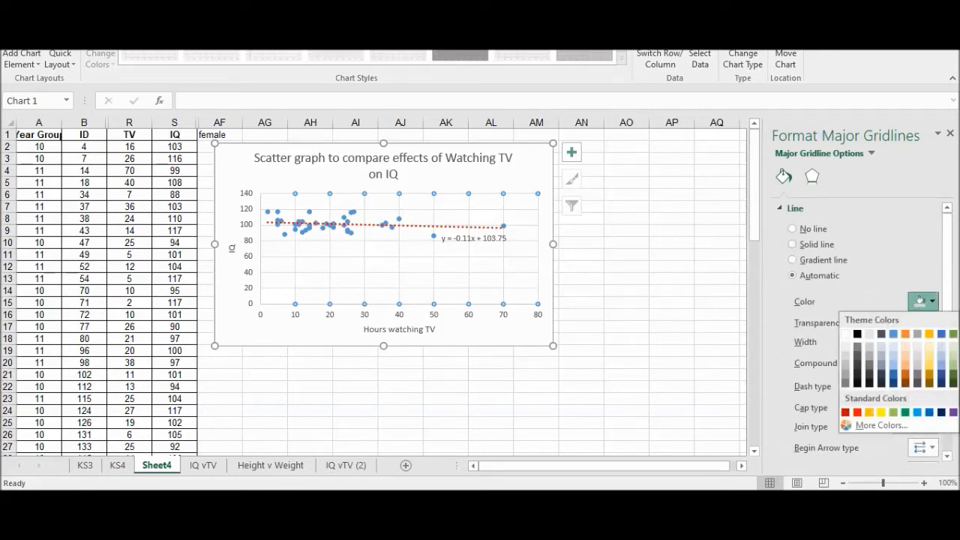
left_click(942, 412)
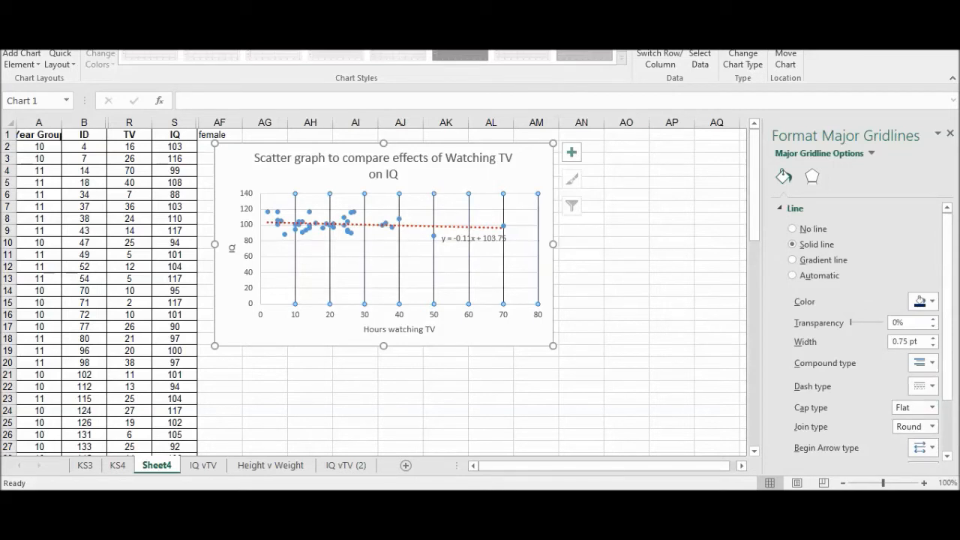
key("ctrl+z")
left_click(626, 303)
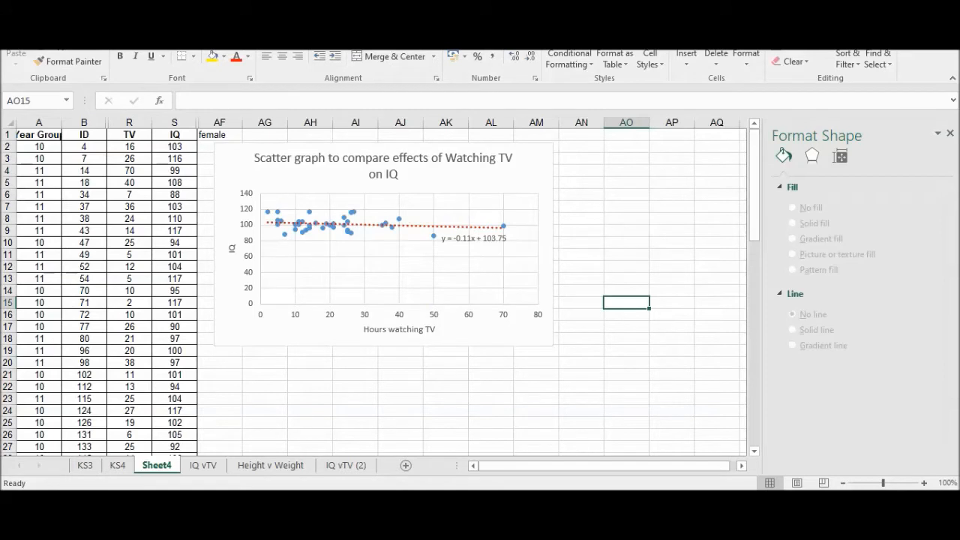
left_click(399, 219)
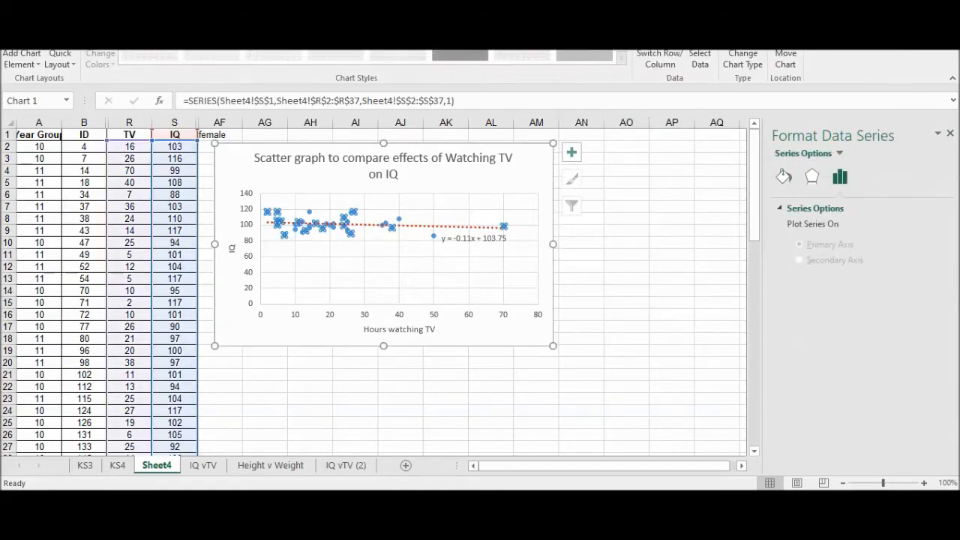
left_click(399, 219)
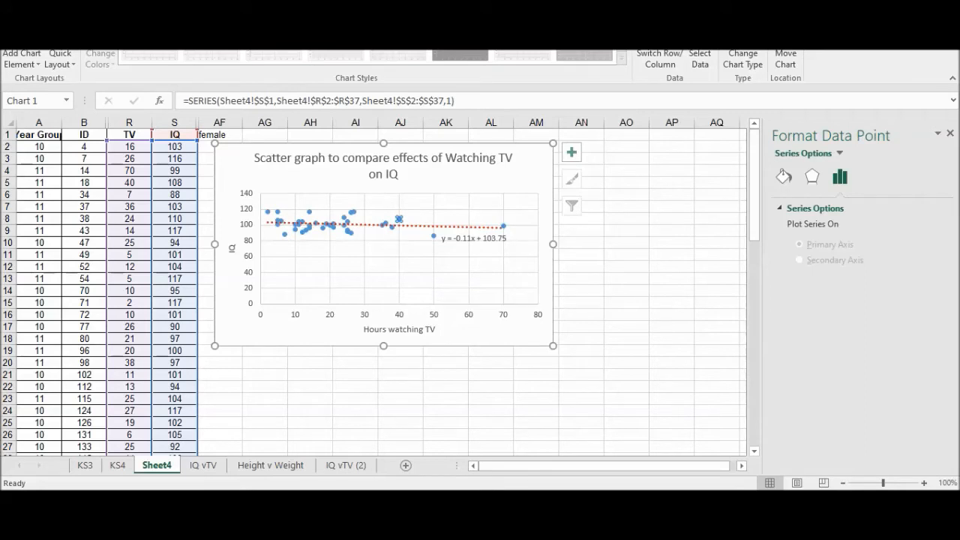
left_click(309, 212)
key("Left")
left_click(327, 263)
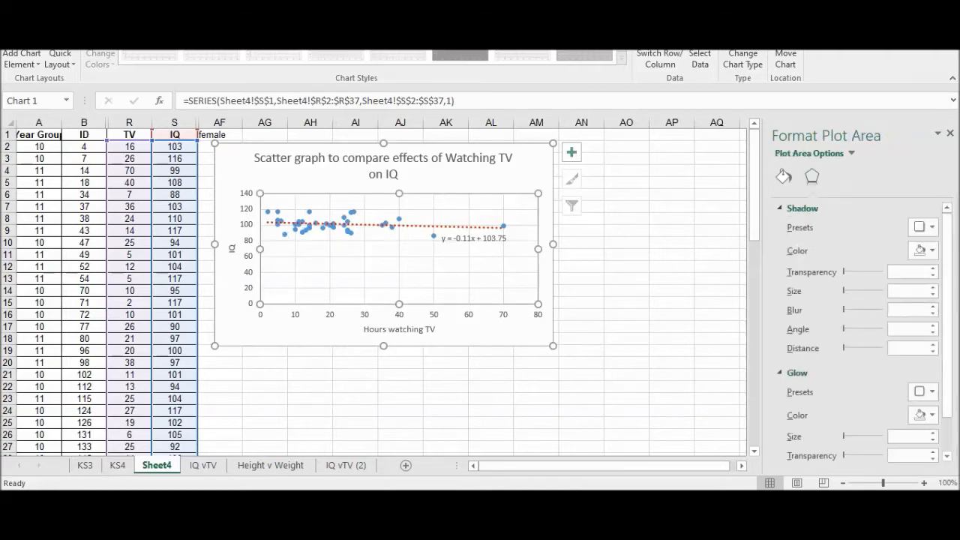
Select the whole IQ data series in the female chart and review the list of chart elements available for formatting.
left_click(278, 213)
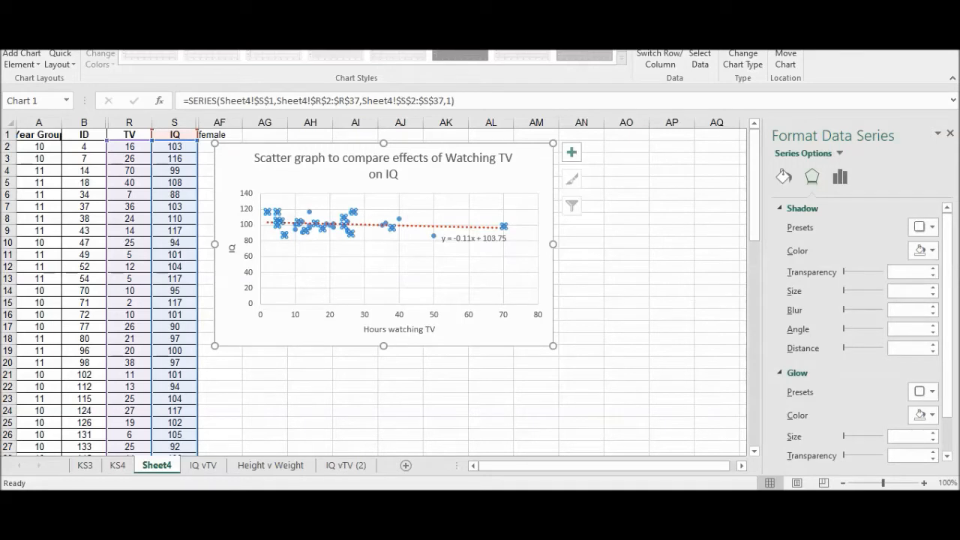
left_click(840, 153)
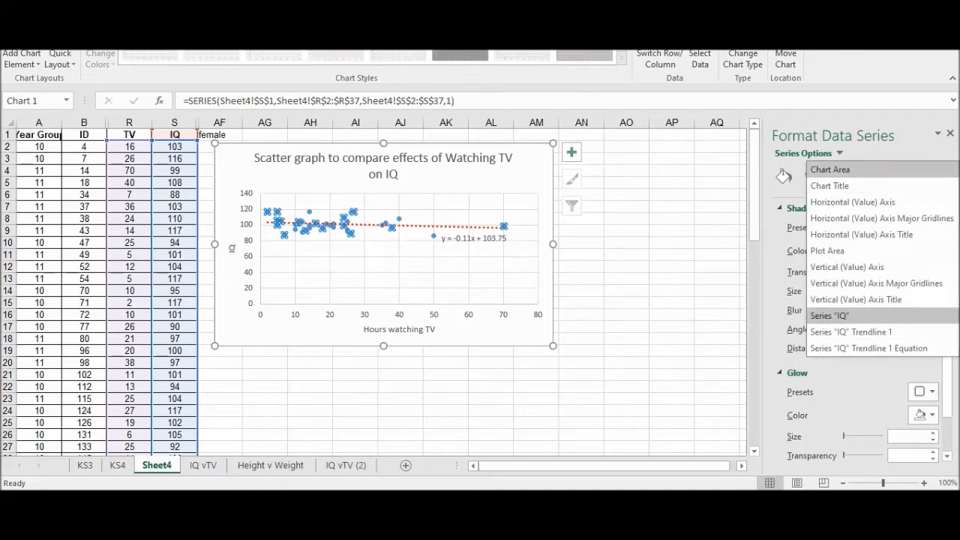
left_click(839, 153)
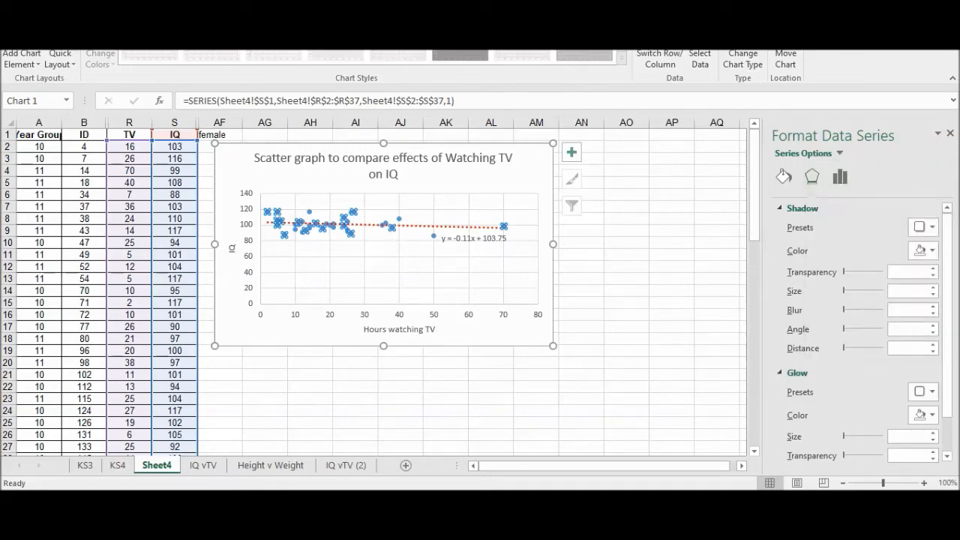
left_click(840, 153)
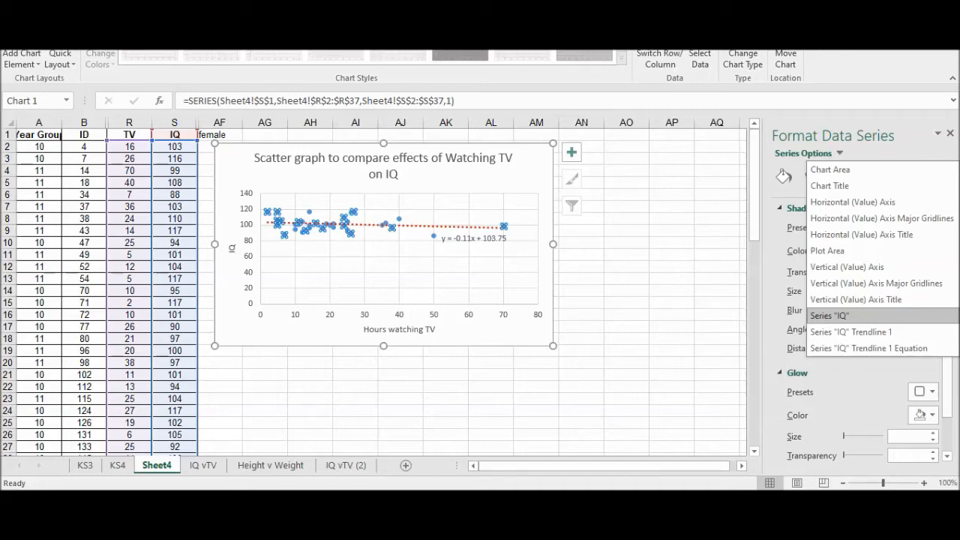
key("Escape")
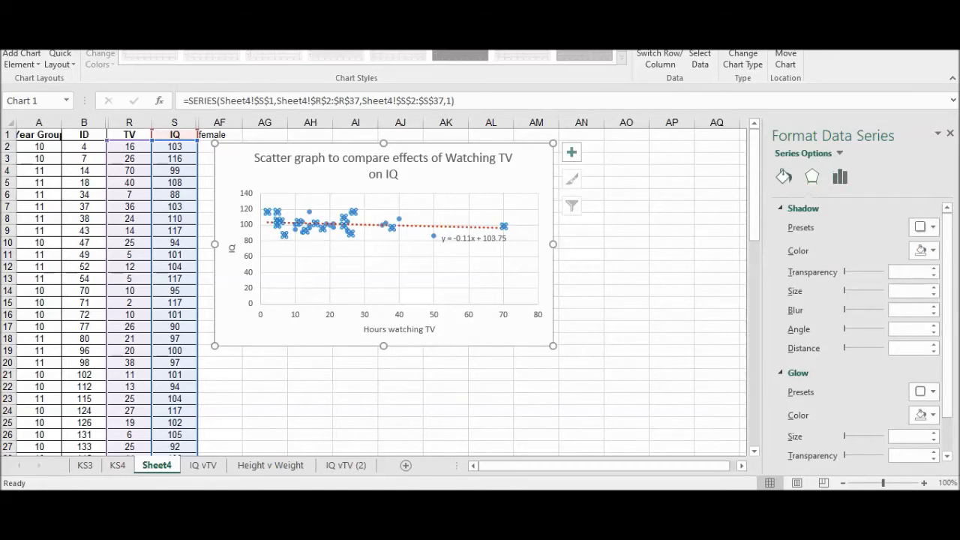
Set the marker fill colour of the female chart's IQ series to red.
left_click(784, 176)
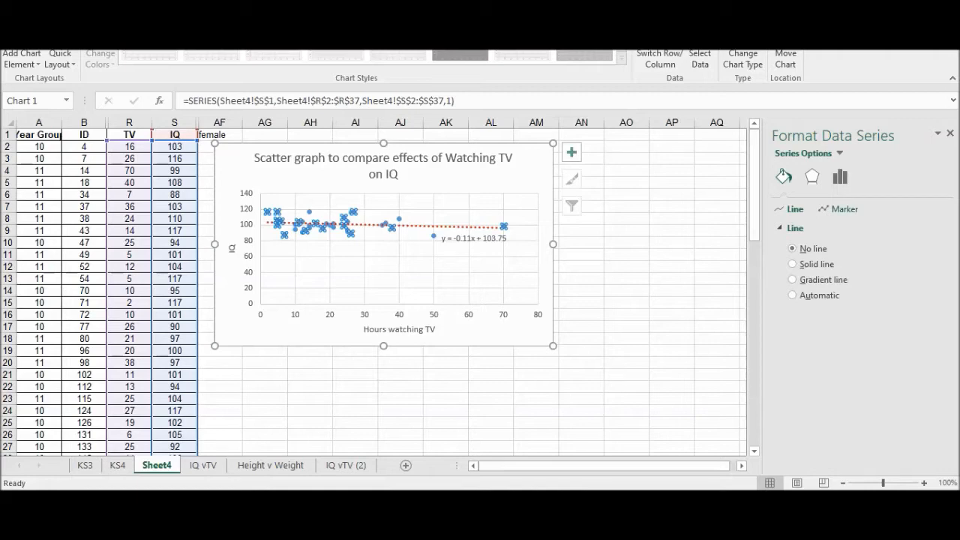
left_click(844, 210)
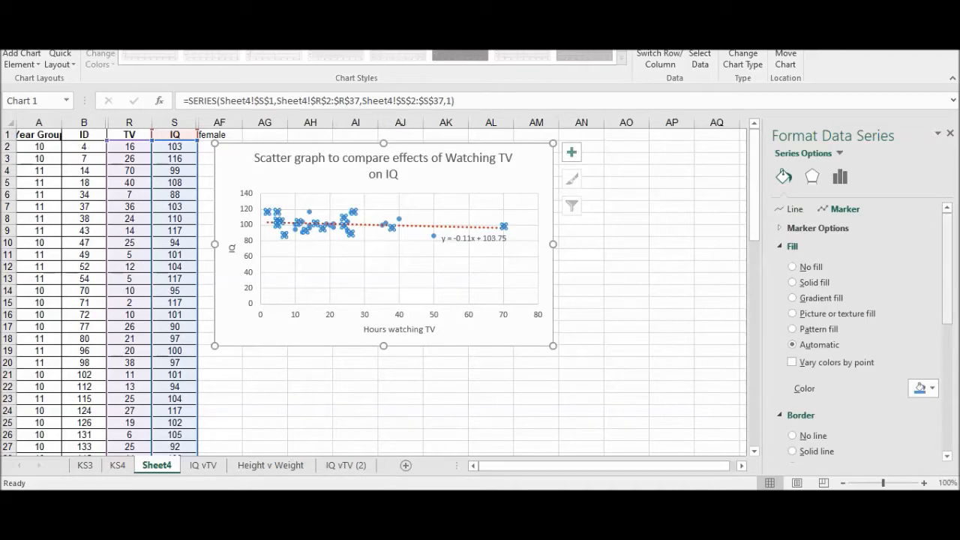
scroll(862, 330, "down", 5)
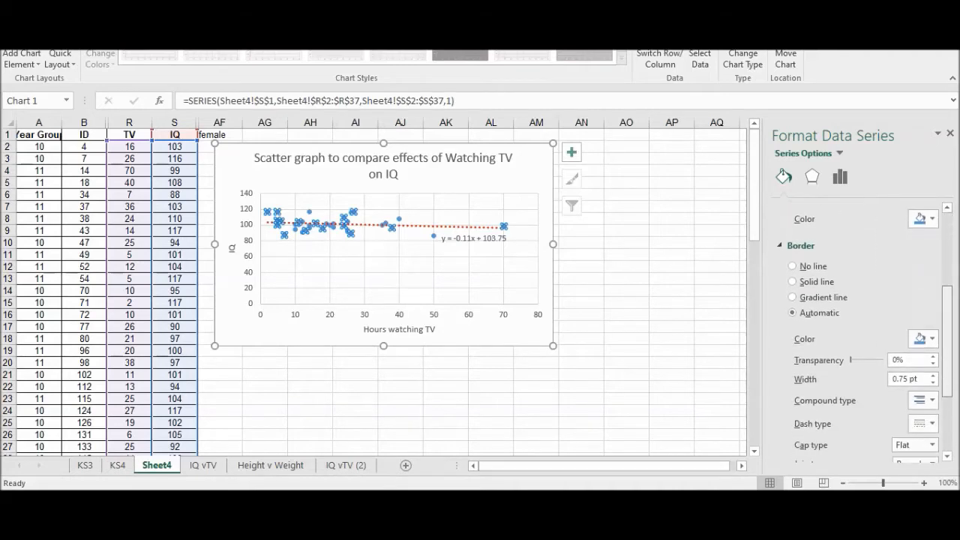
scroll(862, 330, "up", 5)
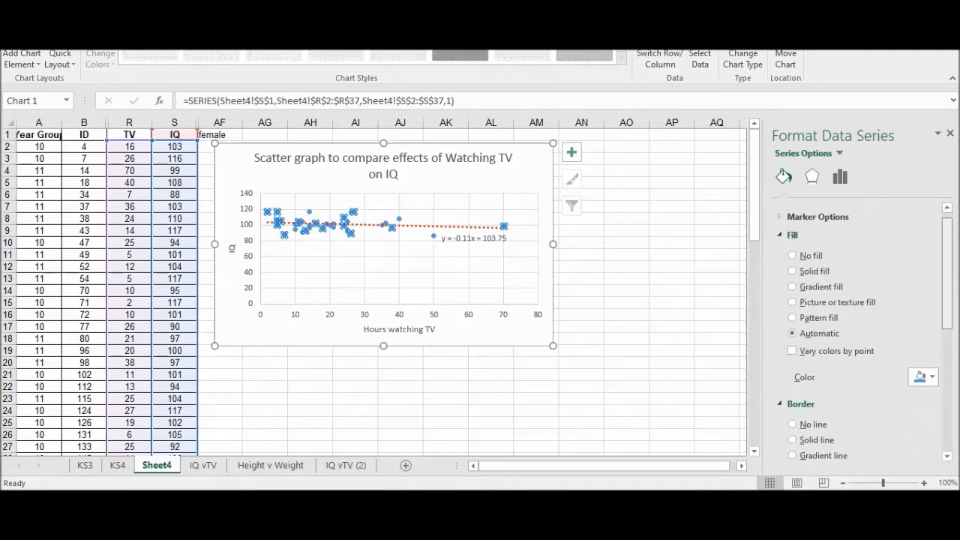
scroll(862, 330, "down", 5)
scroll(863, 330, "up", 4)
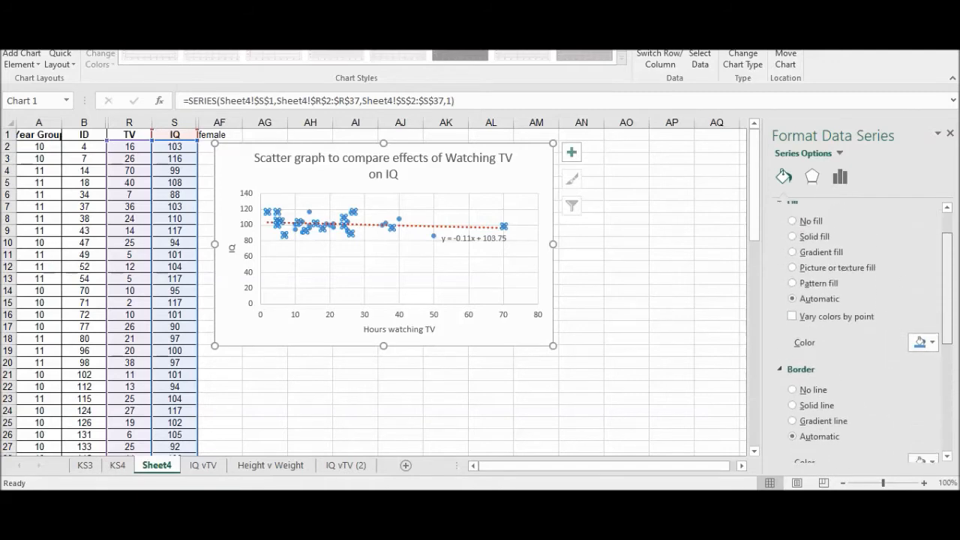
scroll(863, 330, "down", 1)
left_click(921, 301)
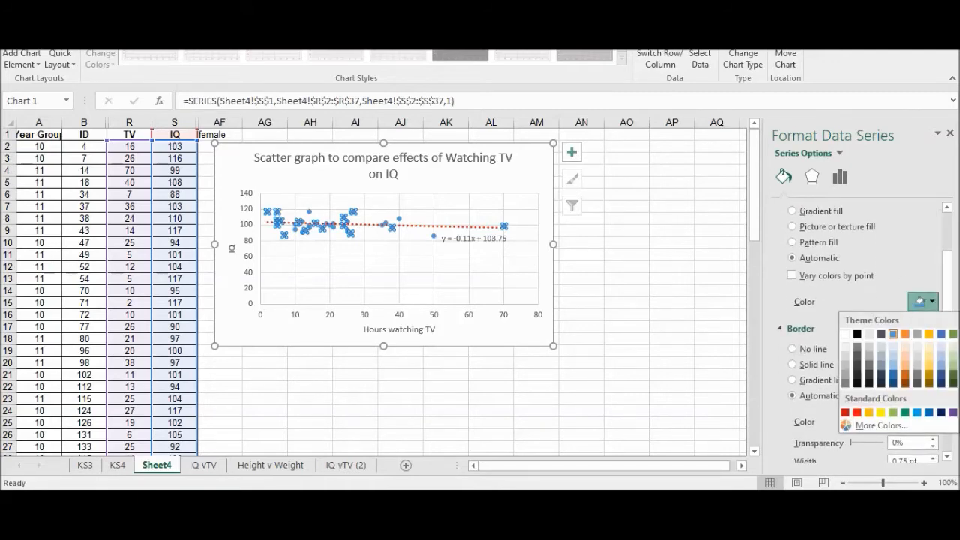
left_click(857, 412)
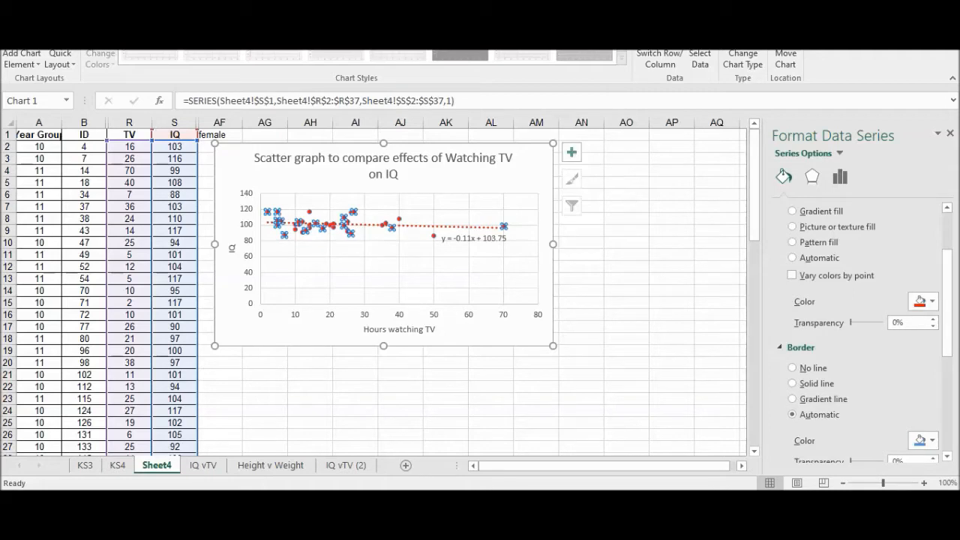
Set the marker border colour of the female chart's IQ series to red and deselect the chart.
left_click(921, 440)
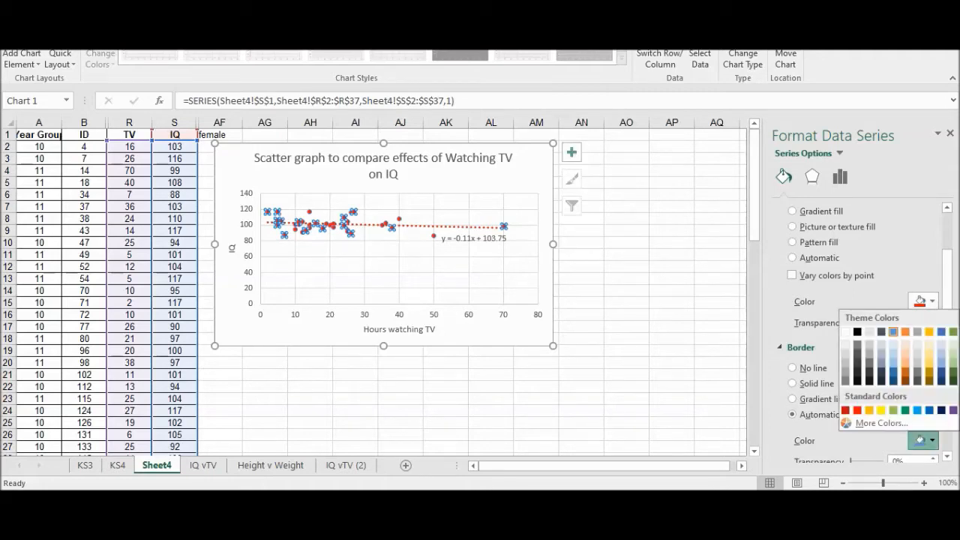
left_click(857, 410)
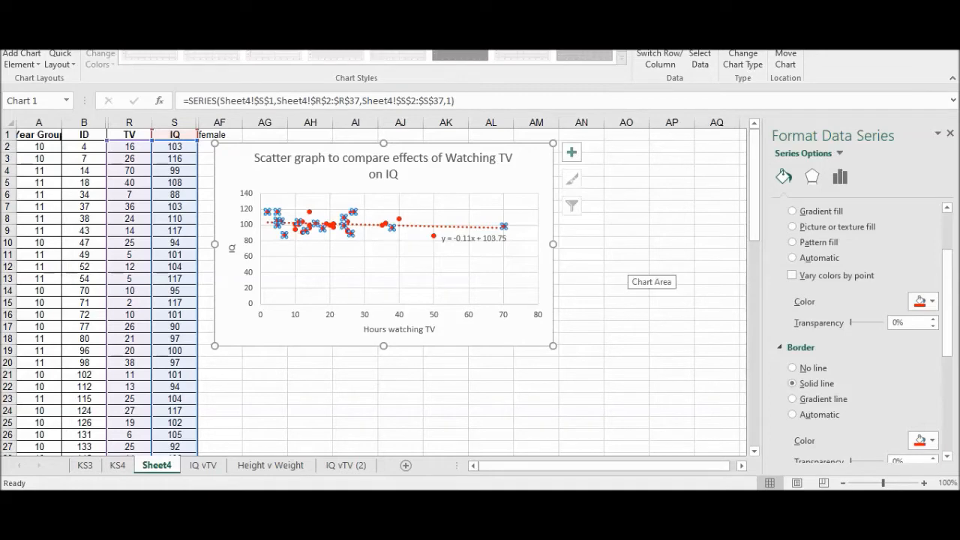
left_click(627, 266)
left_click(452, 265)
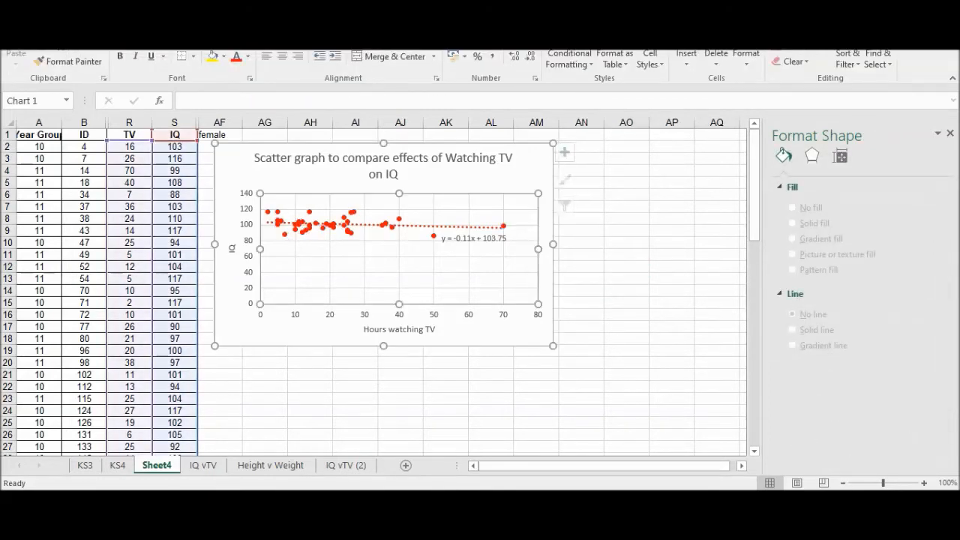
left_click(626, 267)
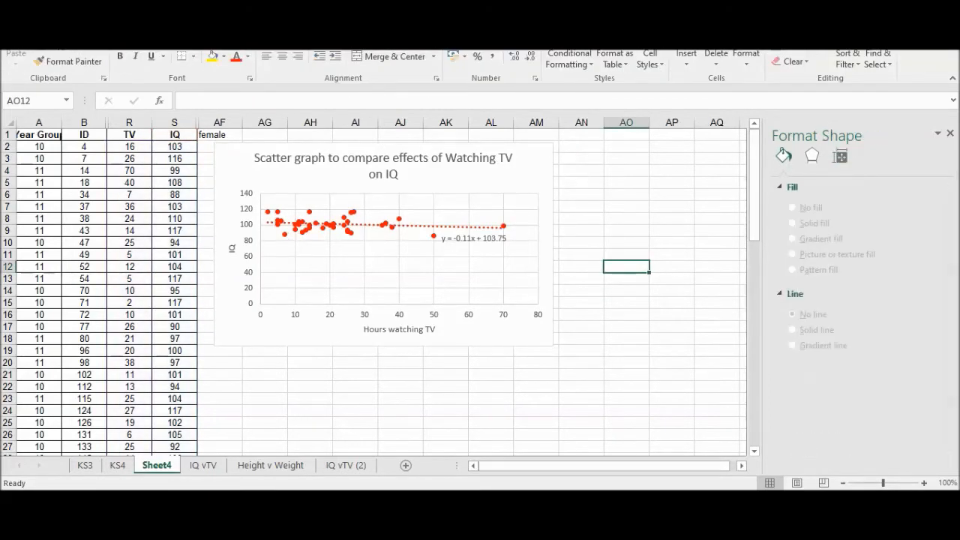
Recolour the female chart's trendline black and deselect the chart.
left_click(452, 226)
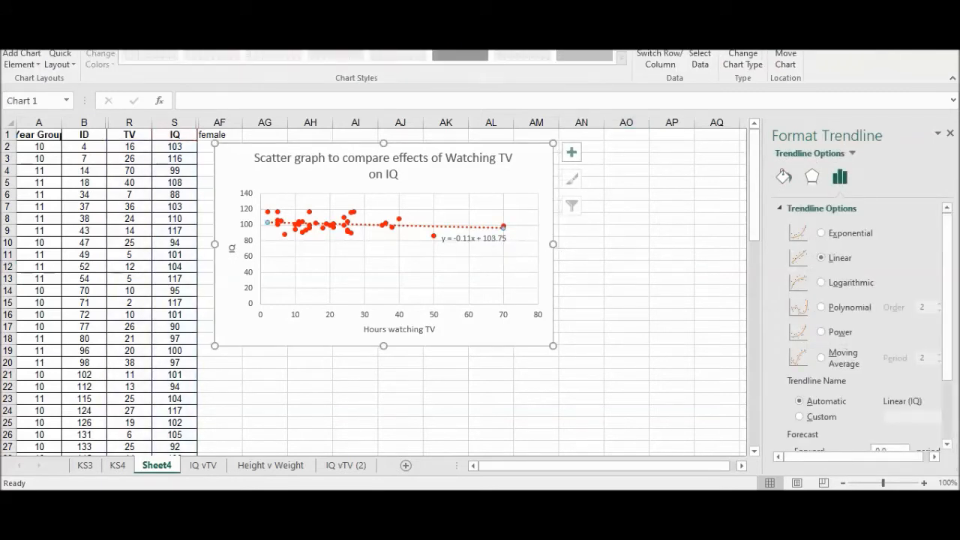
left_click(784, 176)
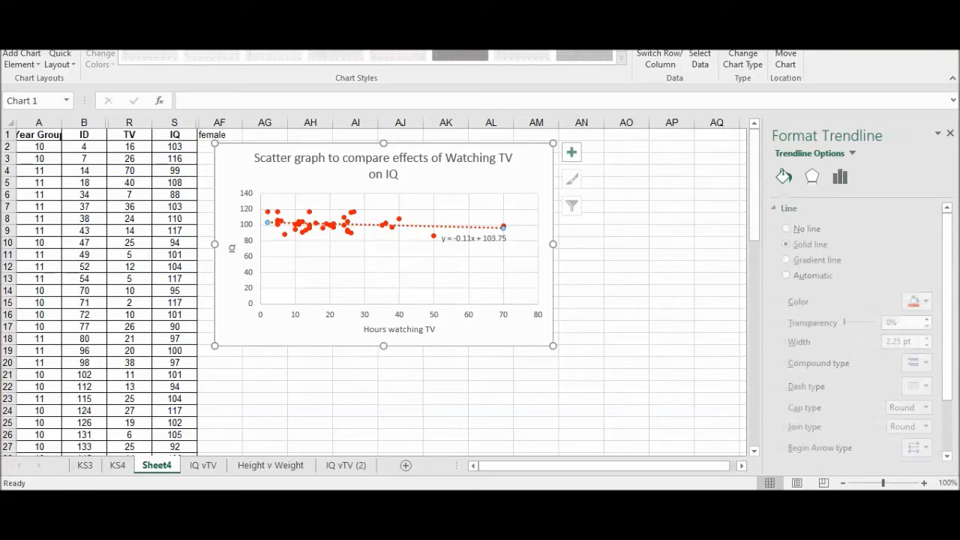
left_click(921, 301)
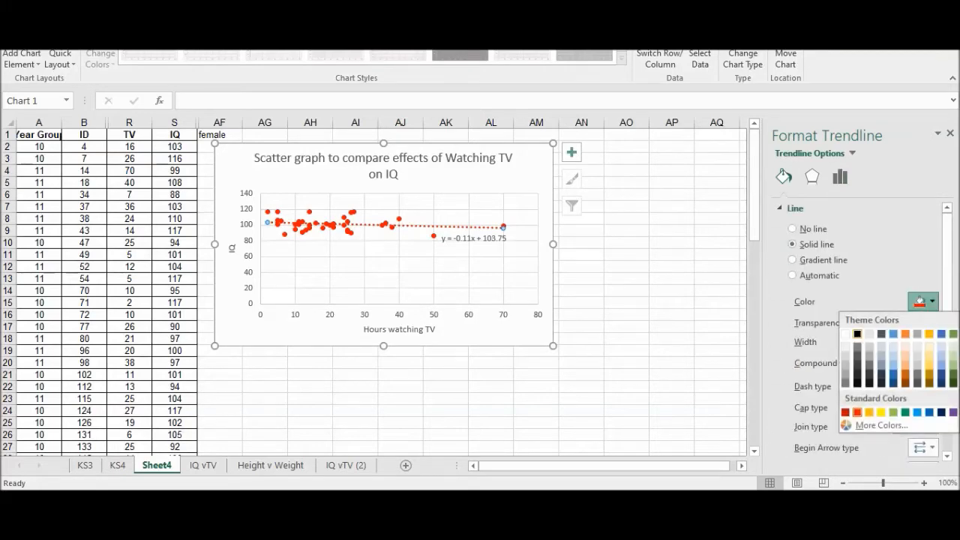
left_click(857, 334)
left_click(672, 315)
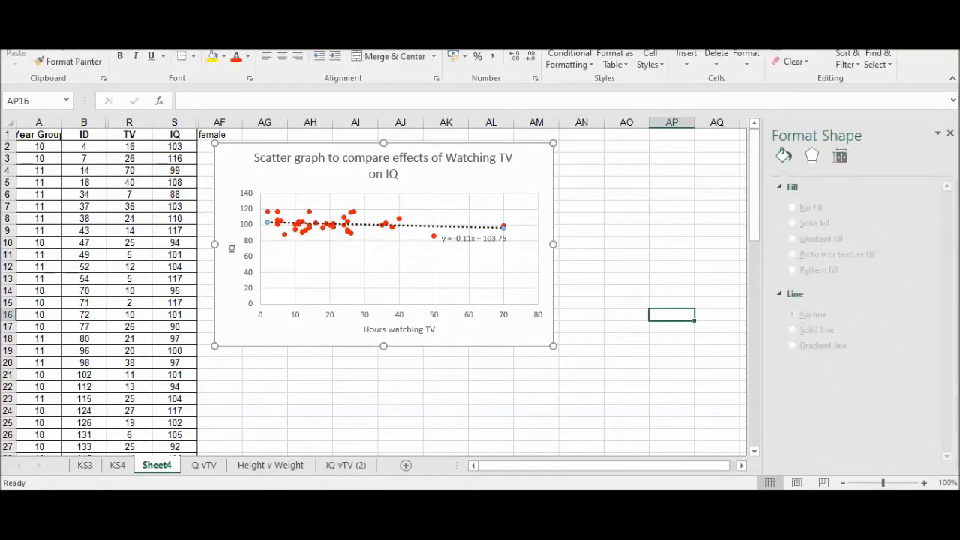
left_click(626, 243)
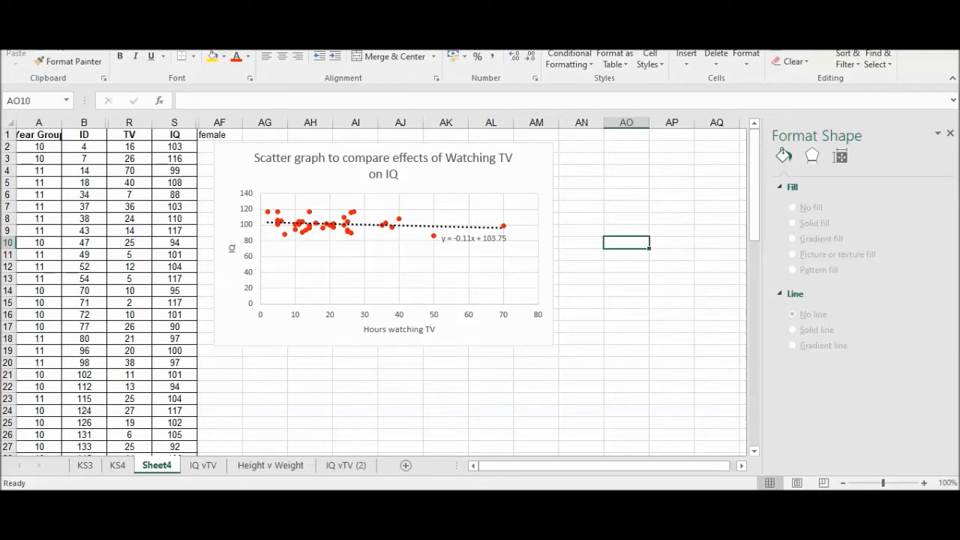
Move the male IQ scatter graph beside the male data starting at row 39 and open its list of chart elements.
mouse_move(351, 234)
left_click_drag(755, 172, 754, 367)
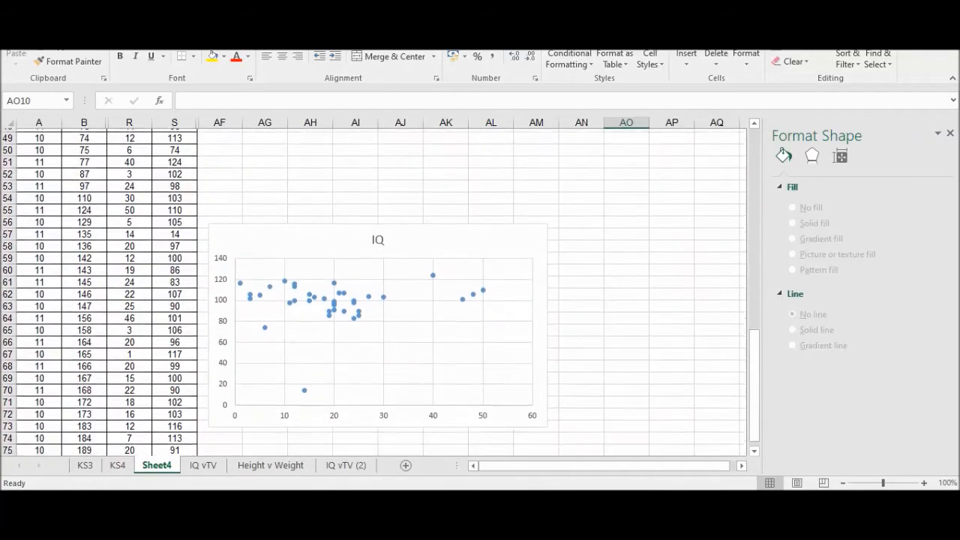
left_click_drag(334, 266, 343, 138)
left_click_drag(755, 334, 755, 292)
left_click_drag(334, 252, 354, 244)
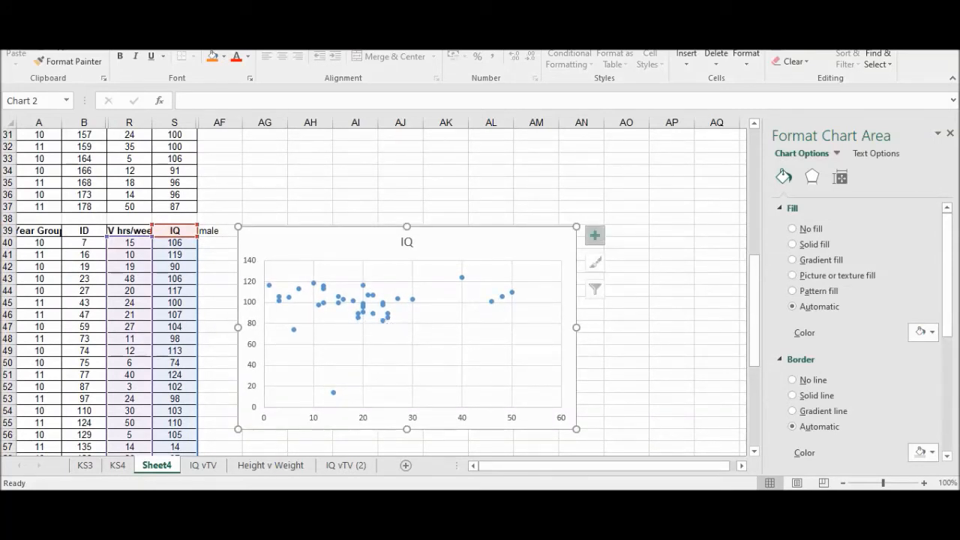
left_click(595, 235)
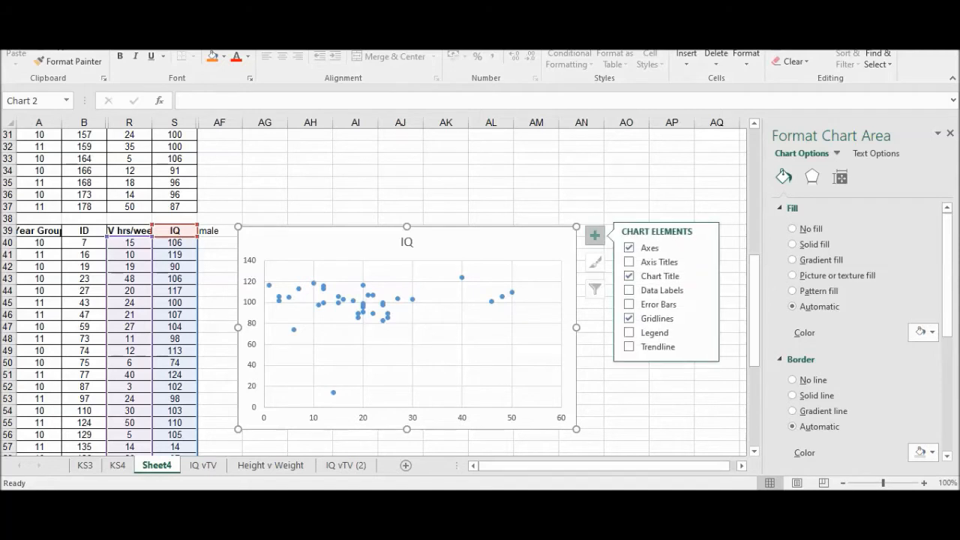
Add axis titles and a linear trendline to the male IQ chart, and delete a duplicate trendline.
left_click(652, 262)
left_click(653, 347)
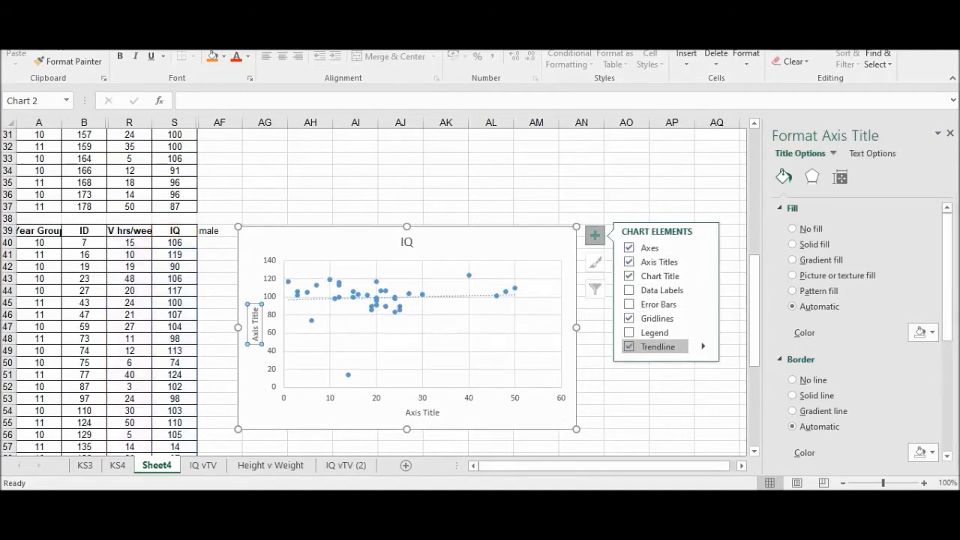
left_click(703, 346)
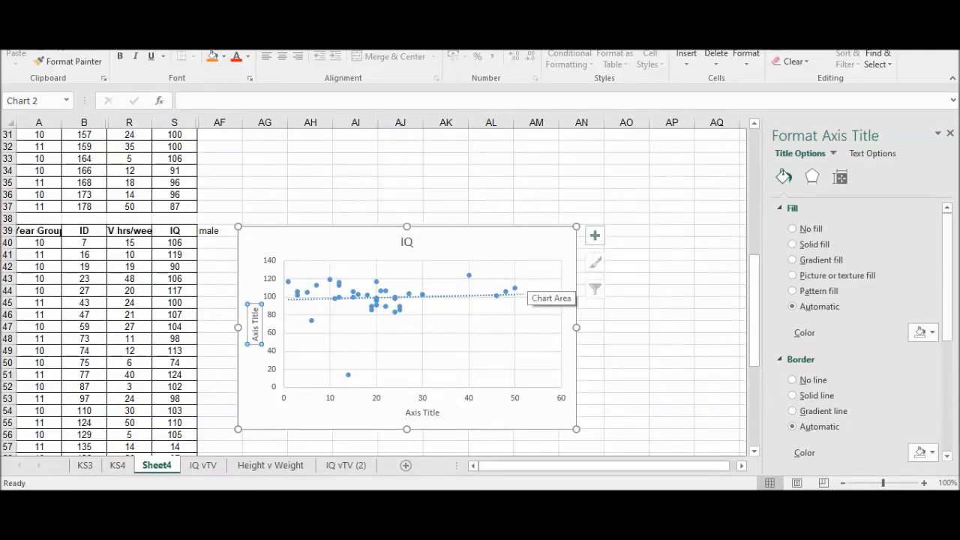
left_click(516, 295)
left_click(530, 251)
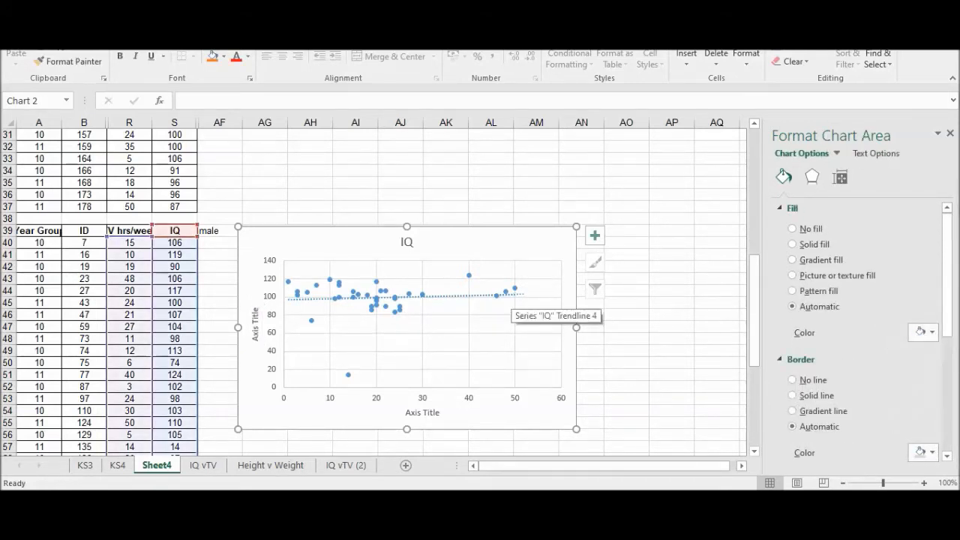
left_click(516, 295)
key("Delete")
Format the male chart's trendline as black with a line width of 2.5 pt.
left_click(517, 295)
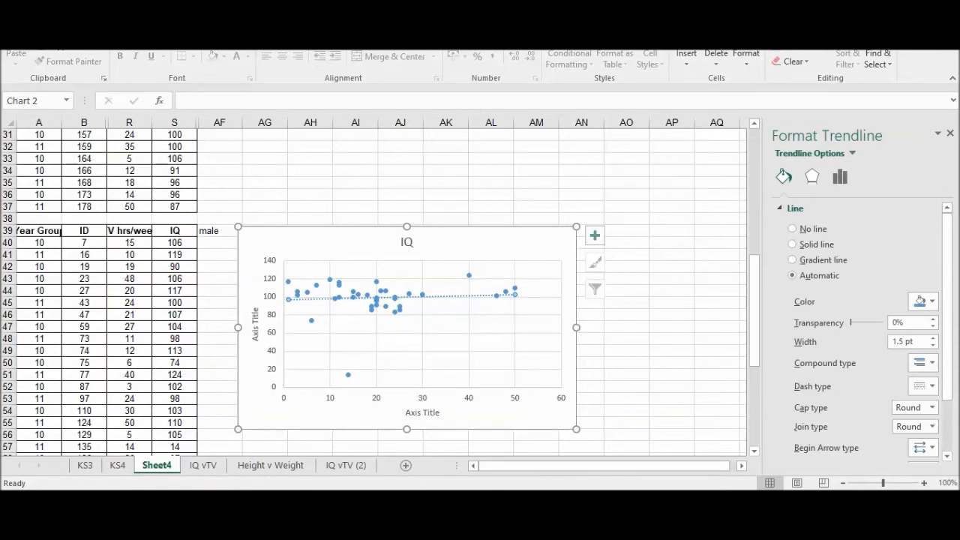
left_click(920, 302)
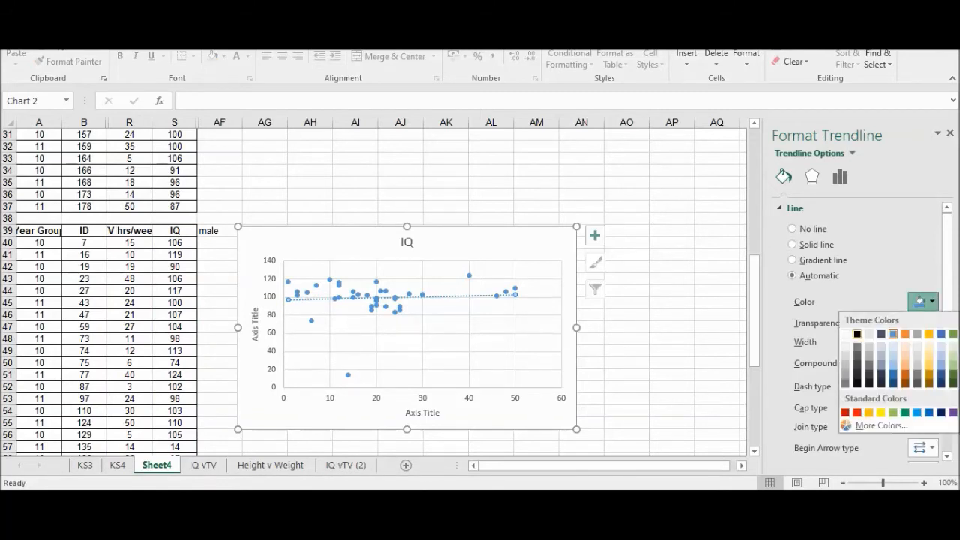
left_click(857, 333)
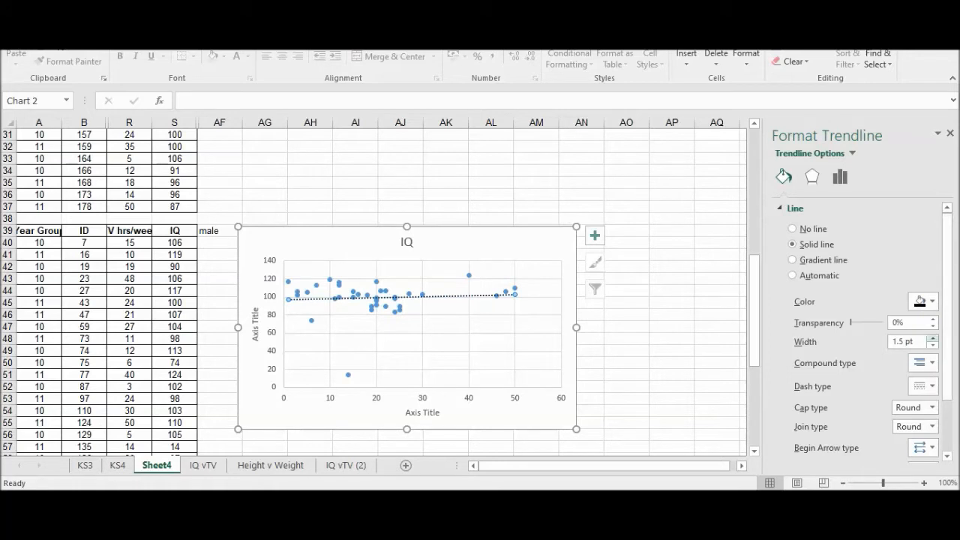
left_click(932, 338)
left_click(932, 338)
left_click(932, 339)
left_click(932, 338)
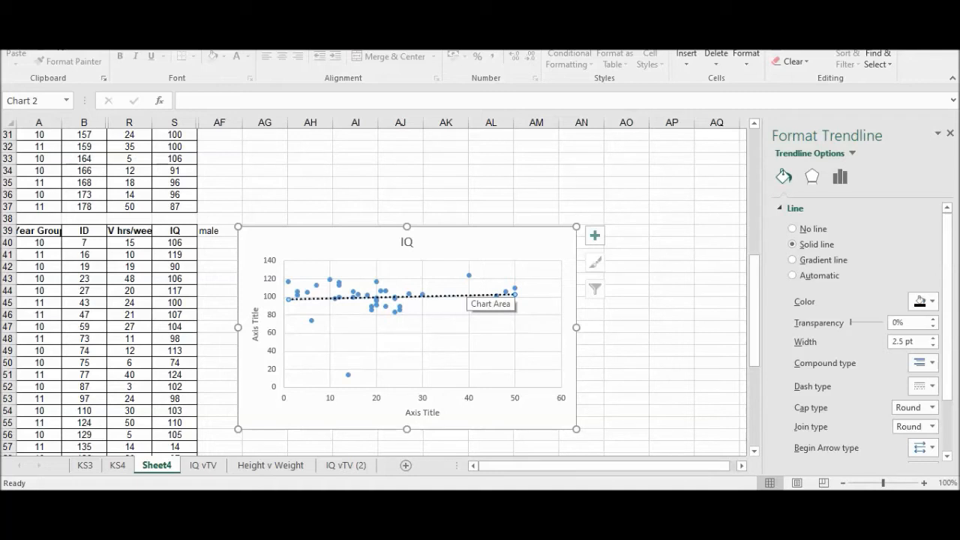
Change the male chart's vertical axis title to "IQ".
left_click(255, 324)
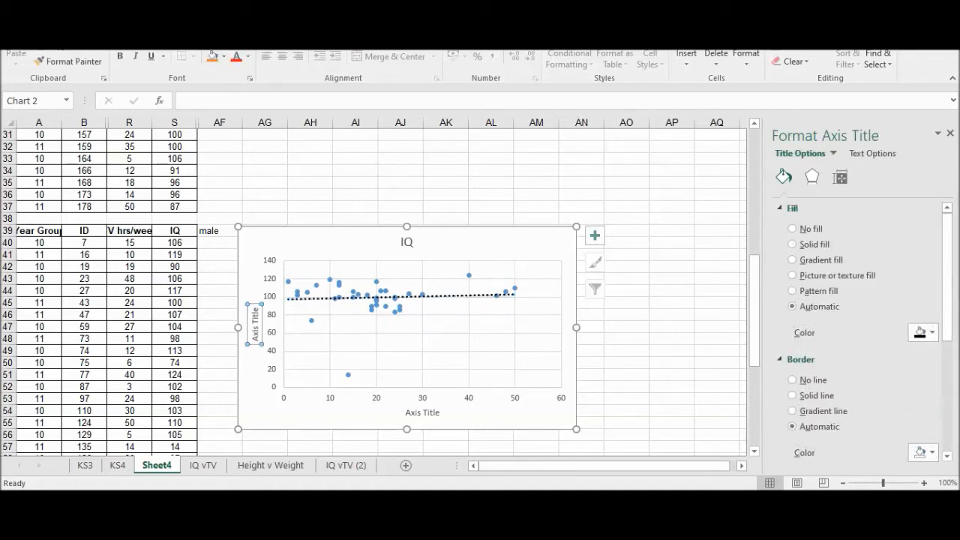
left_click(255, 325)
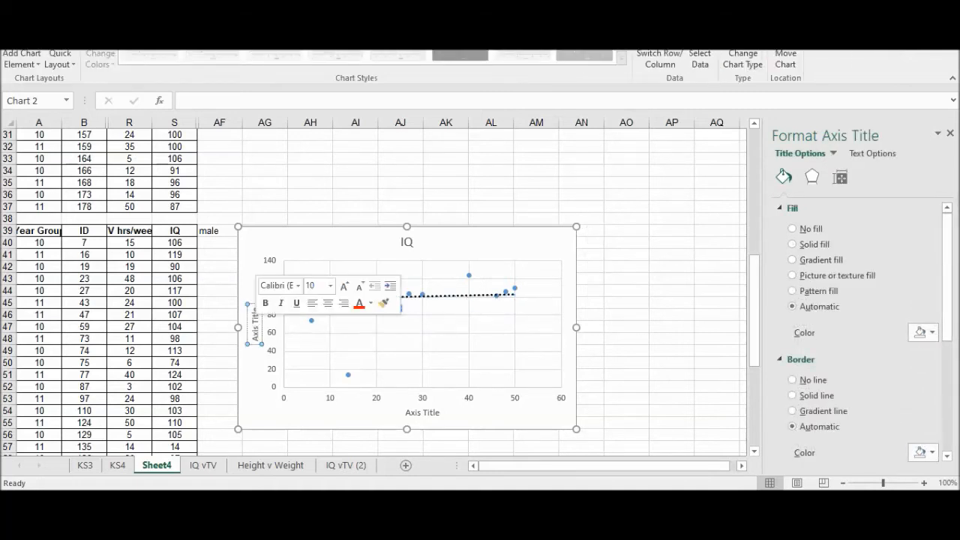
key("Delete")
key("Delete")
key("Delete")
key("Delete")
key("Delete")
key("Delete")
key("BackSpace")
key("BackSpace")
key("BackSpace")
key("BackSpace")
type("IQ")
Change the male chart's horizontal axis title to "Hours watching TV" and deselect the chart.
left_click(427, 413)
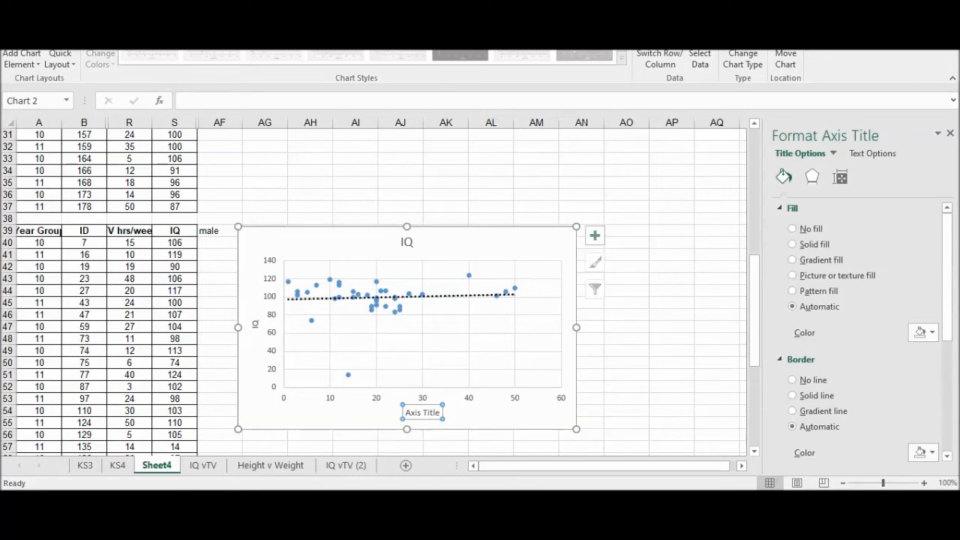
double_click(427, 412)
key("BackSpace")
key("BackSpace")
key("BackSpace")
key("BackSpace")
key("BackSpace")
key("BackSpace")
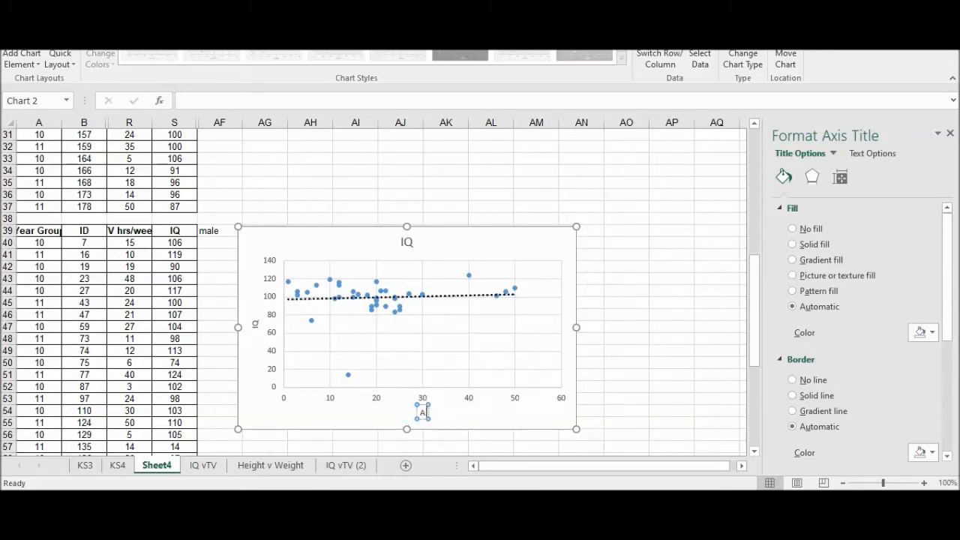
type("TV")
key("BackSpace")
key("BackSpace")
type("Hours watching TV")
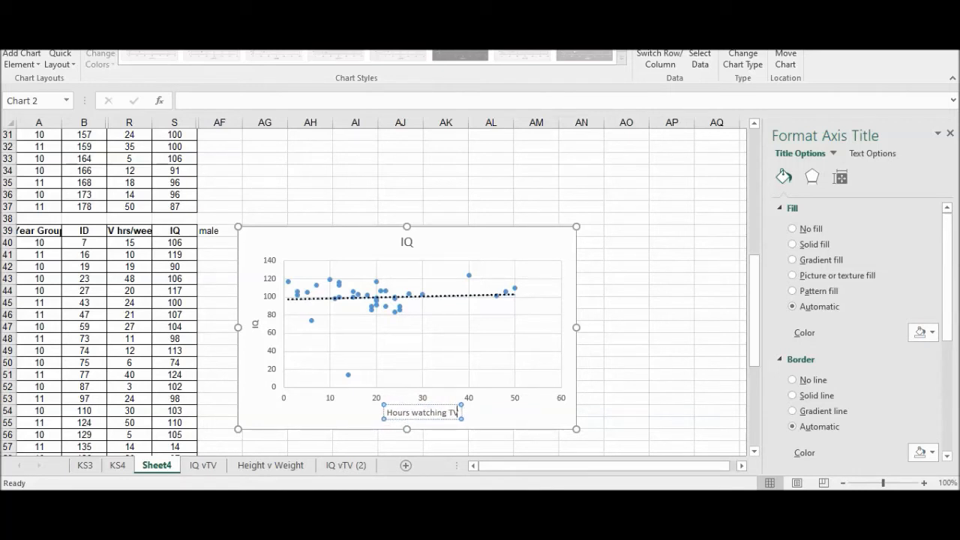
left_click(626, 387)
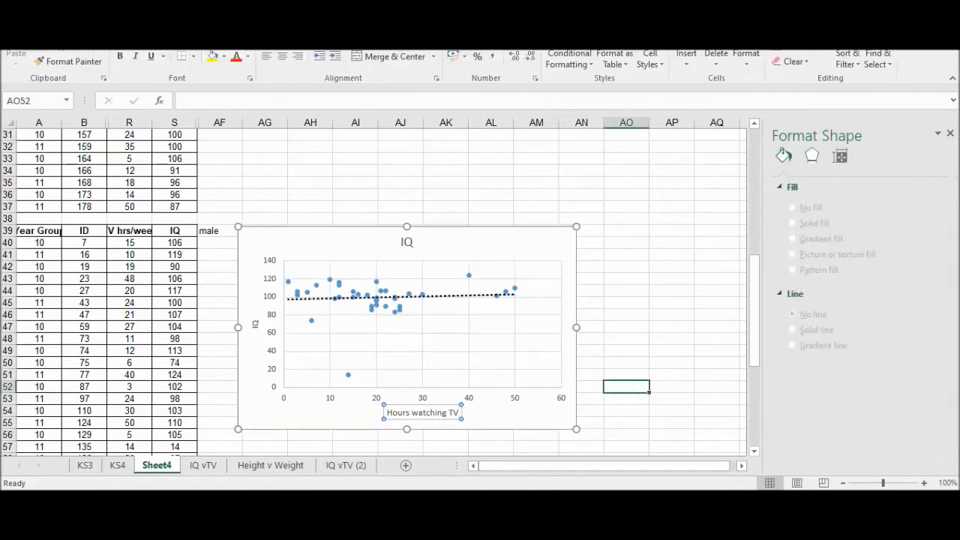
Copy the title text "Scatter graph to compare effects of Watching TV on IQ" from the female chart.
left_click(407, 242)
left_click_drag(755, 322, 755, 197)
left_click(383, 165)
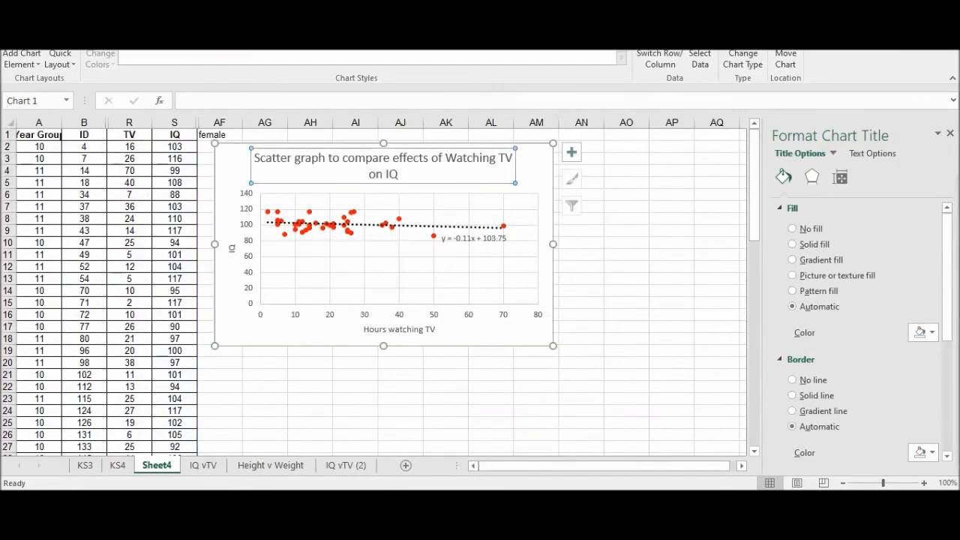
left_click(399, 174)
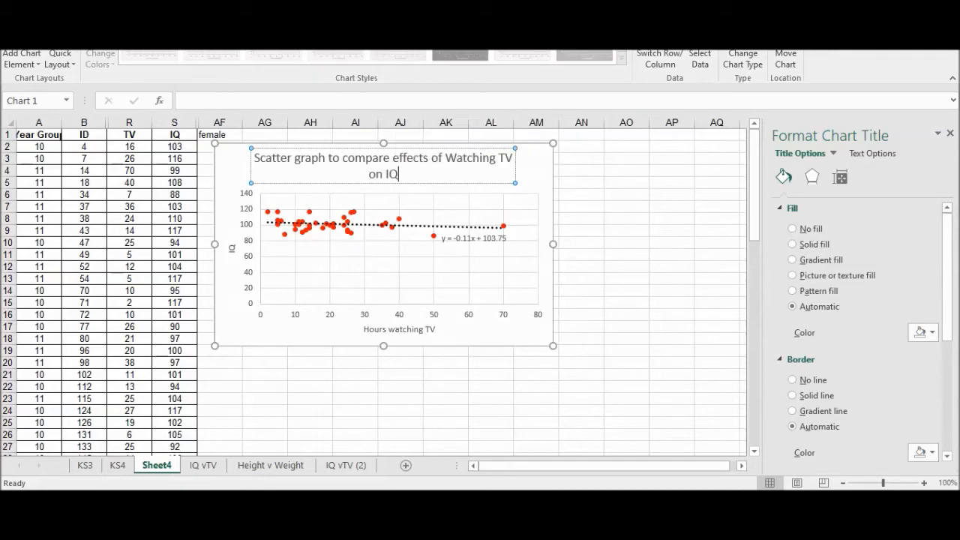
left_click_drag(400, 174, 254, 158)
key("ctrl+c")
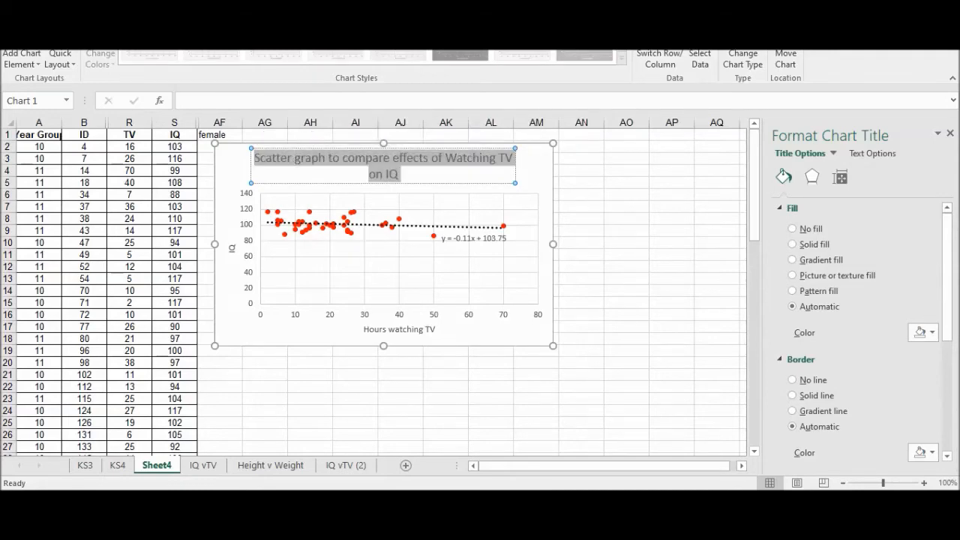
Replace the male chart's title "IQ" with the copied title text.
left_click_drag(754, 173, 754, 315)
left_click(407, 194)
left_click(408, 194)
left_click(413, 194)
left_click_drag(414, 194, 400, 194)
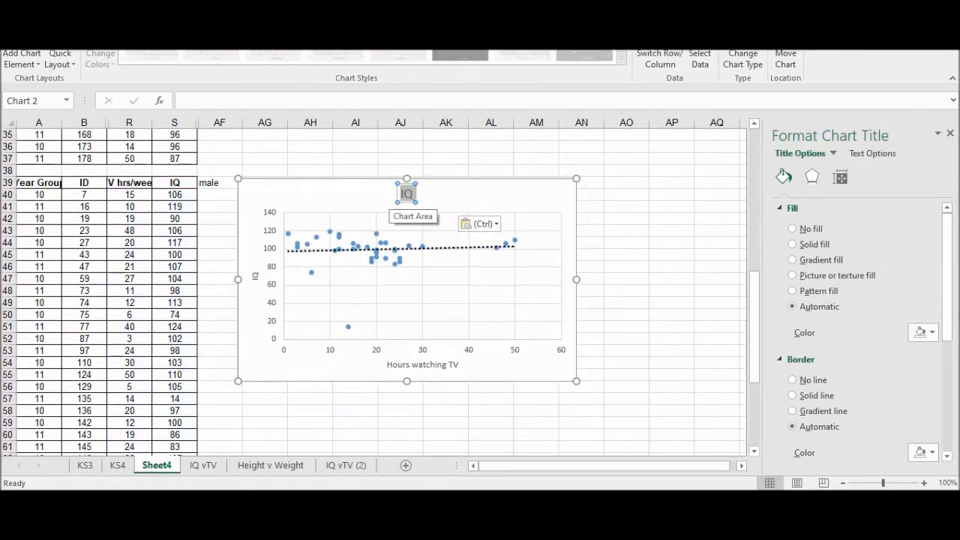
key("ctrl+v")
left_click(553, 209)
left_click(450, 206)
Reduce the font size of the male chart's title by two sizes and deselect the chart.
left_click_drag(755, 326, 754, 250)
left_click(471, 348)
left_click_drag(472, 350, 273, 326)
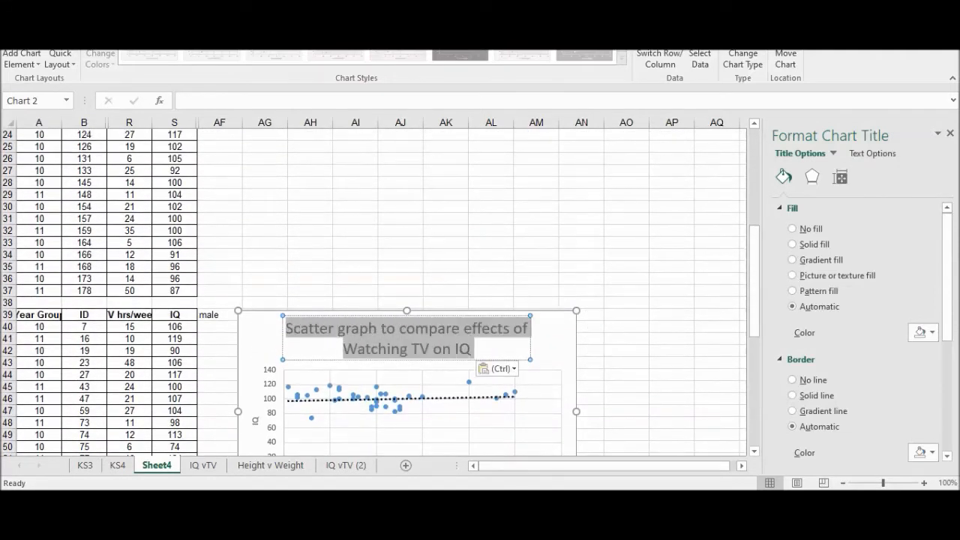
left_click(418, 349)
left_click_drag(472, 349, 284, 328)
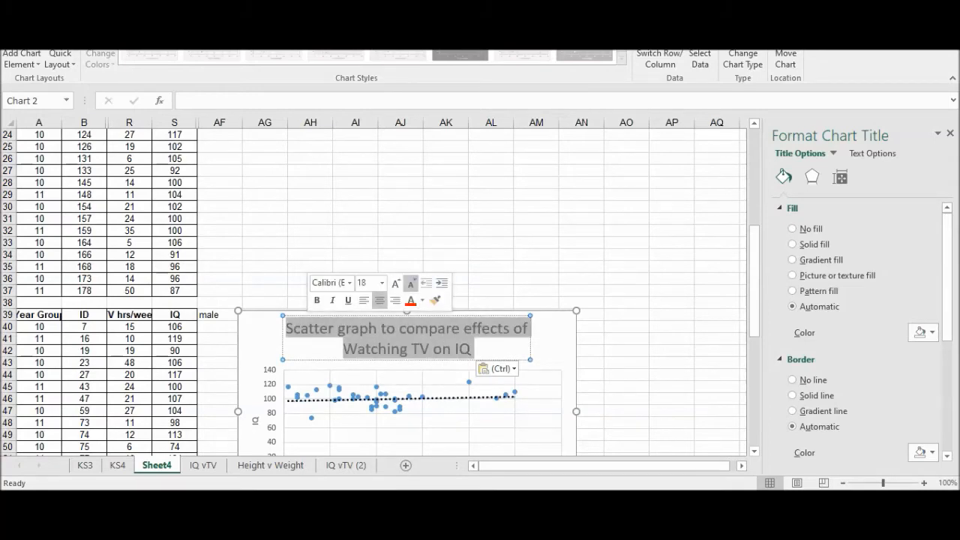
left_click(411, 284)
left_click(411, 283)
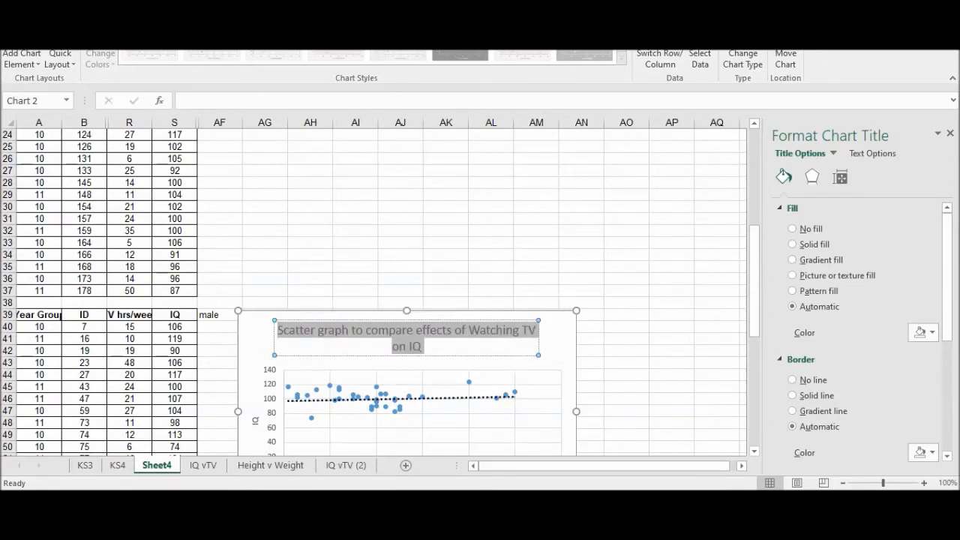
left_click(671, 339)
left_click(626, 279)
Display the trendline equation on the male chart and place it just below the trendline's right-hand end.
left_click_drag(754, 281, 754, 329)
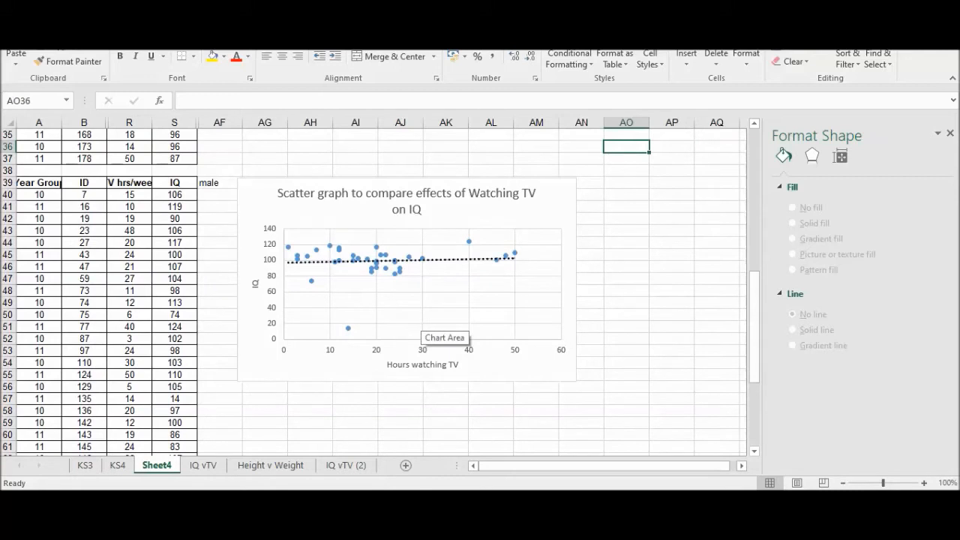
left_click(439, 260)
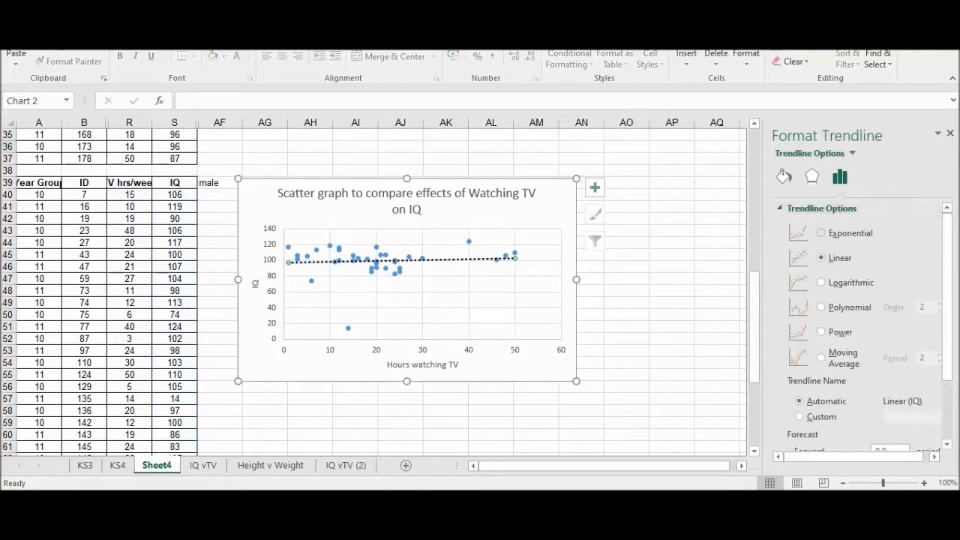
scroll(863, 322, "down", 3)
left_click_drag(948, 345, 948, 355)
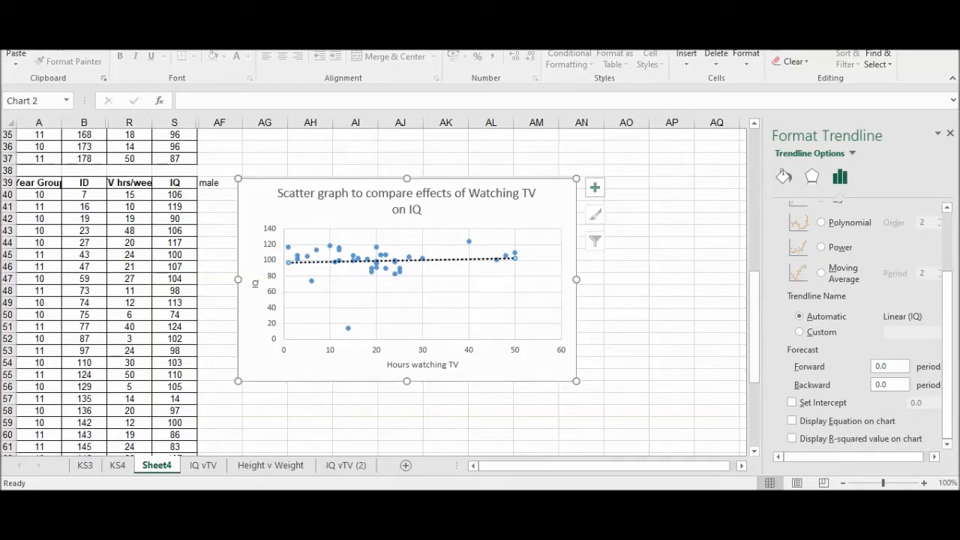
left_click(792, 421)
left_click(468, 259)
left_click_drag(468, 259, 484, 274)
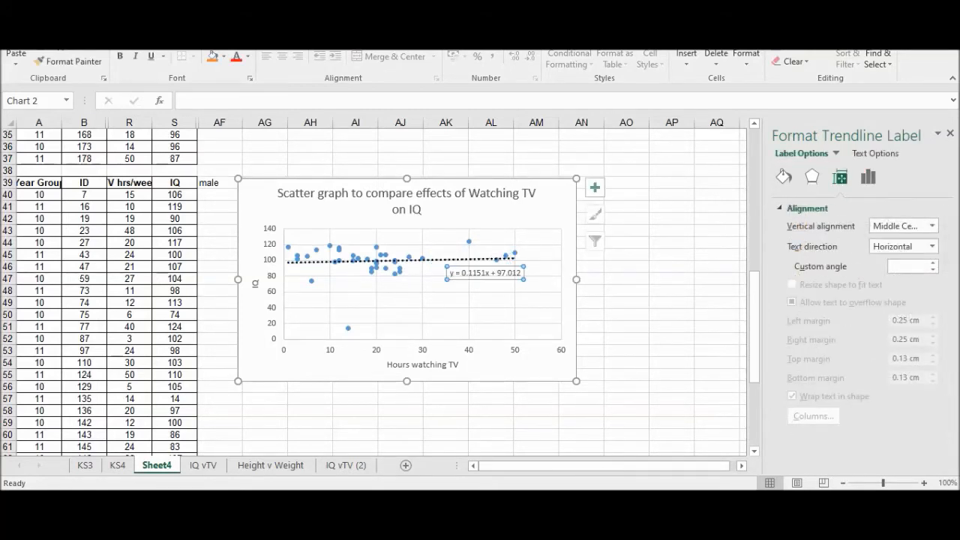
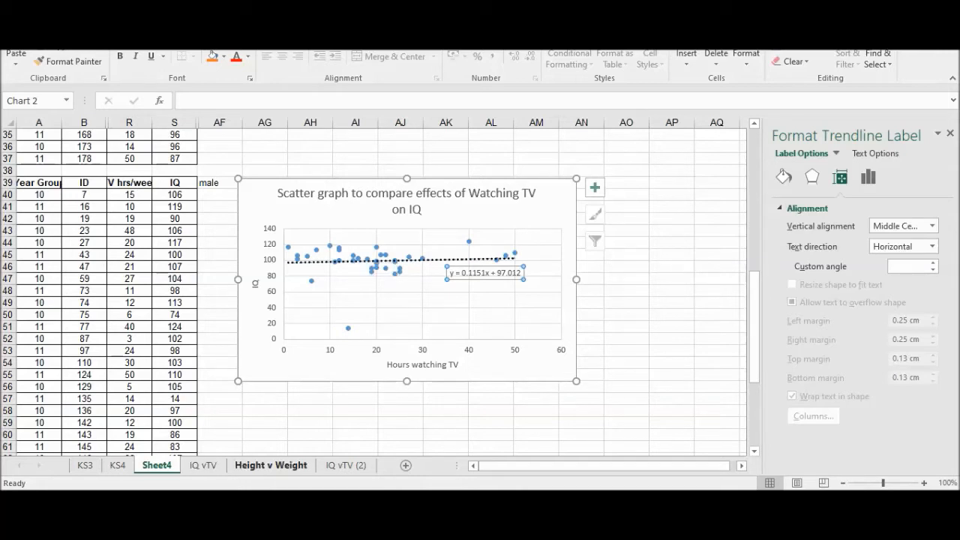
Switch to the IQ vTV (2) sheet and unhide the hidden columns between B and AE.
left_click(346, 465)
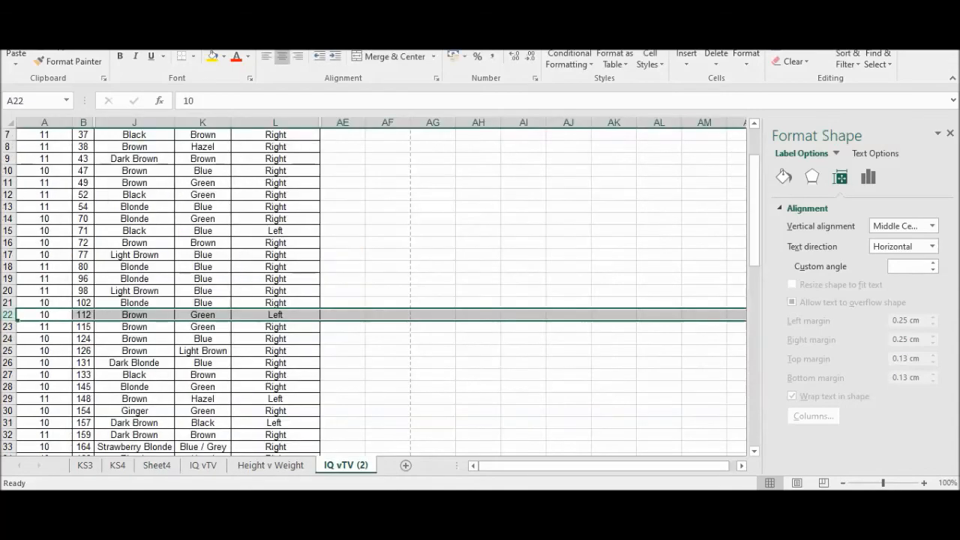
scroll(678, 214, "up", 2)
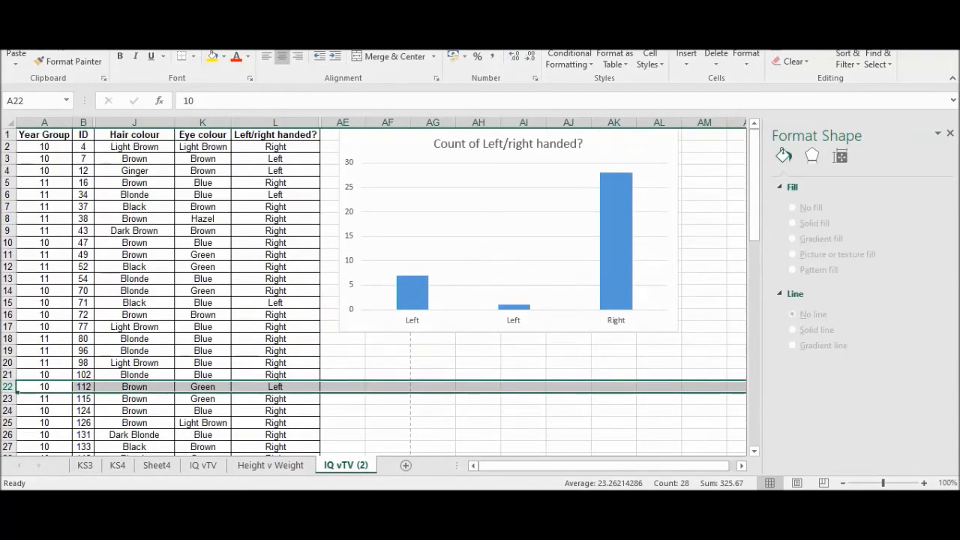
left_click_drag(83, 122, 345, 122)
right_click(332, 121)
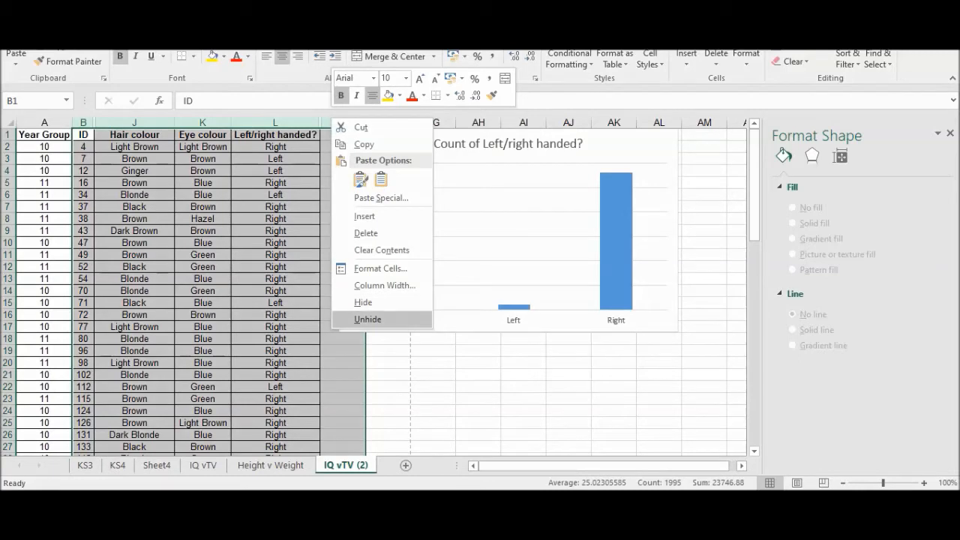
left_click(367, 319)
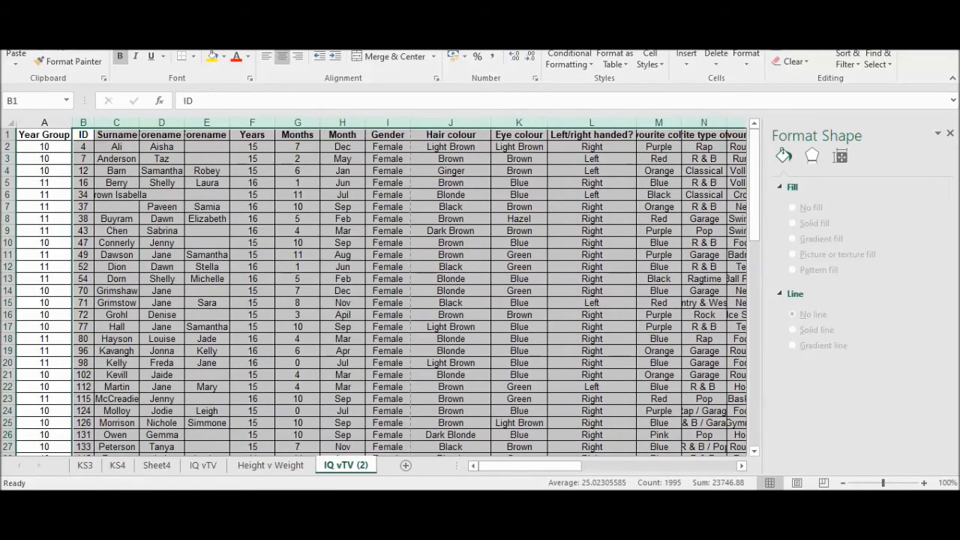
Hide columns C to I and columns L to AB in the IQ vTV (2) sheet.
left_click_drag(116, 122, 409, 122)
right_click(386, 125)
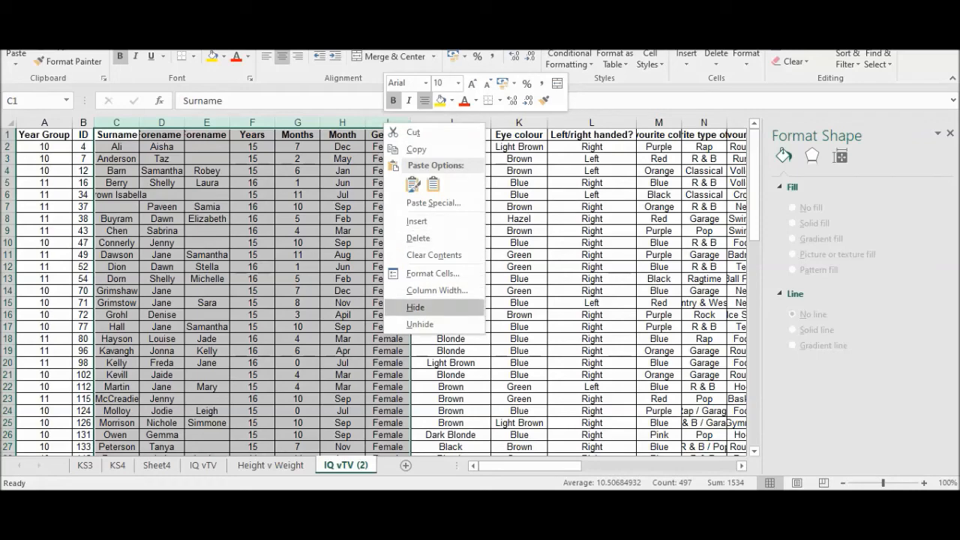
left_click(416, 307)
left_click_drag(275, 123, 660, 122)
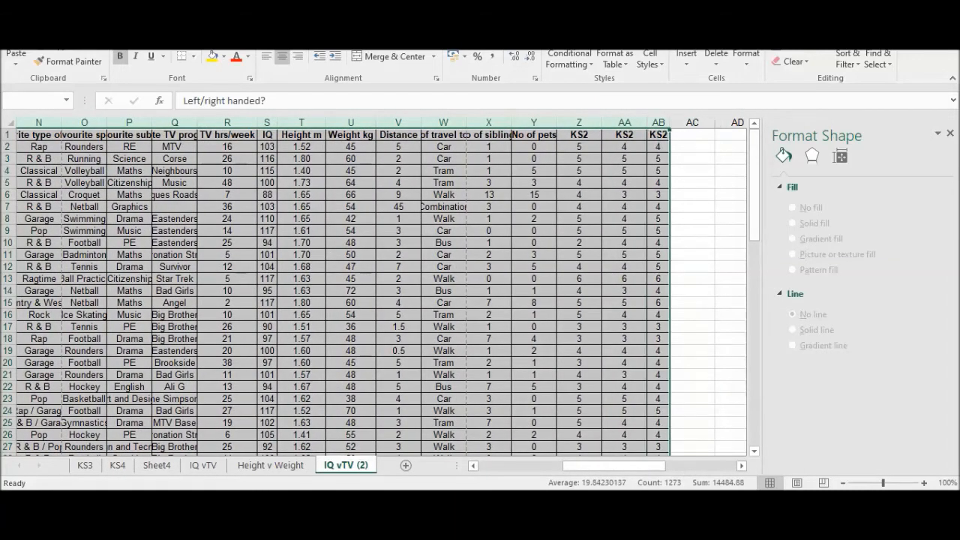
right_click(579, 124)
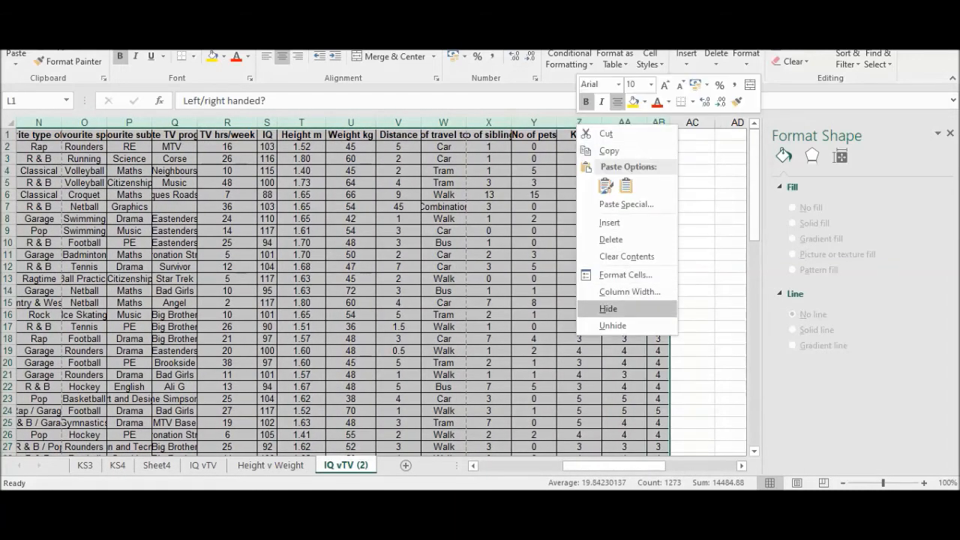
left_click(608, 309)
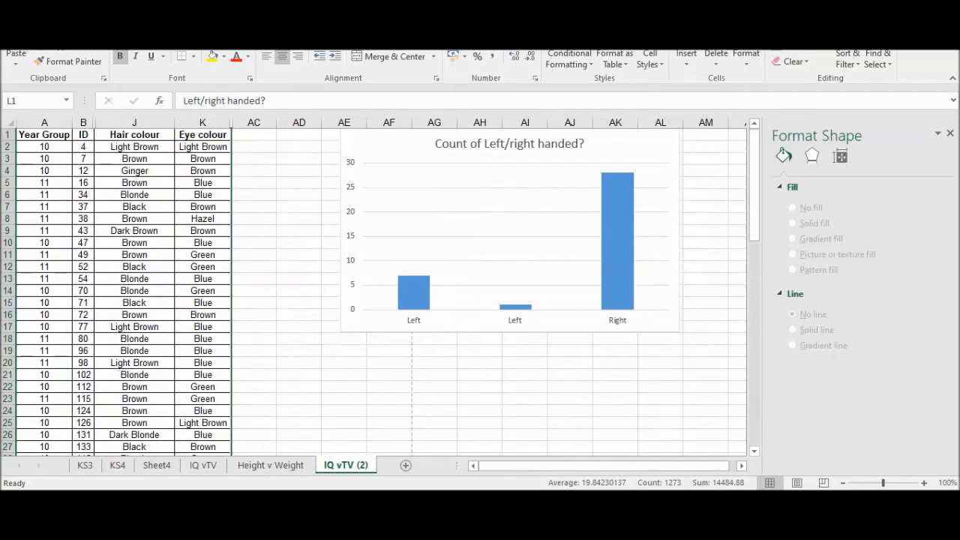
Select the first table's hair colour data including its heading, cells J1 to J37.
left_click(134, 123)
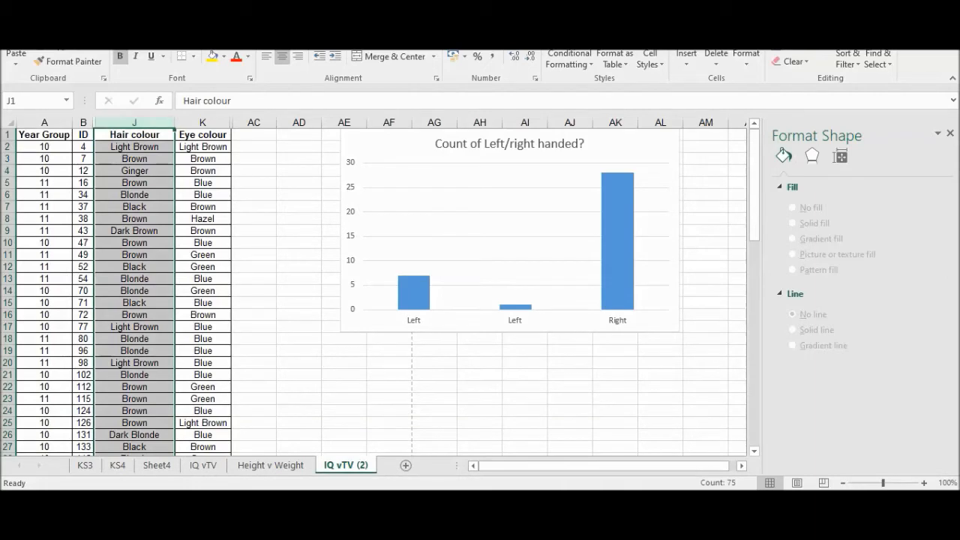
scroll(375, 293, "down", 9)
scroll(375, 293, "up", 4)
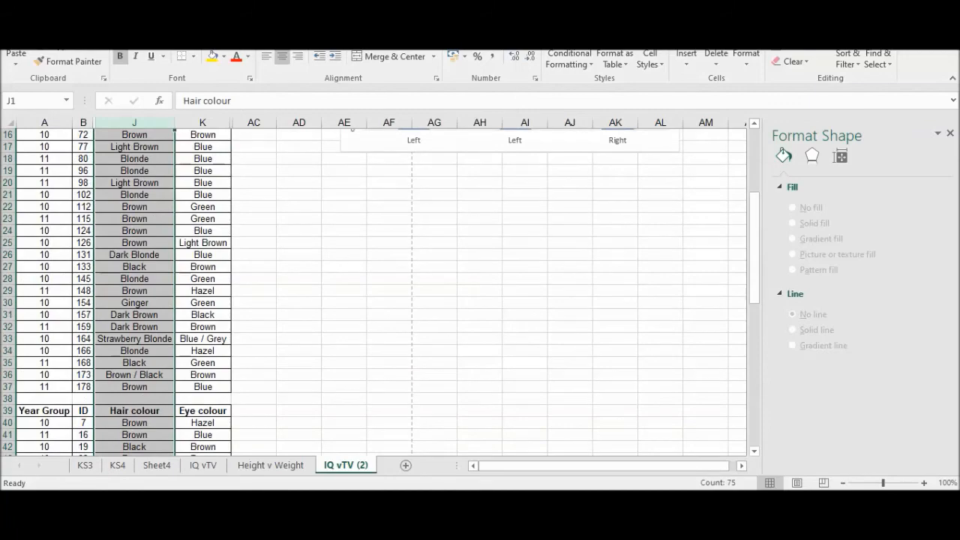
left_click(134, 387)
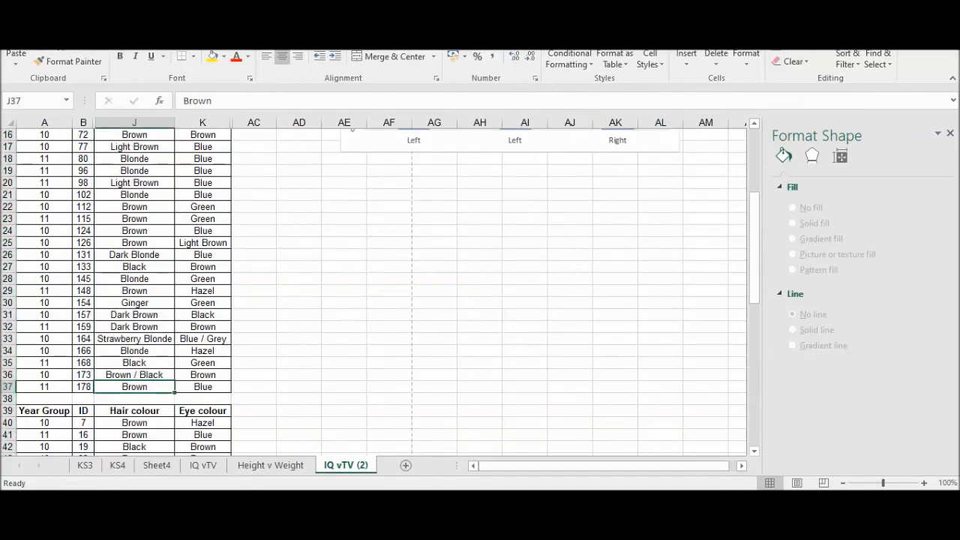
left_click_drag(135, 387, 134, 121)
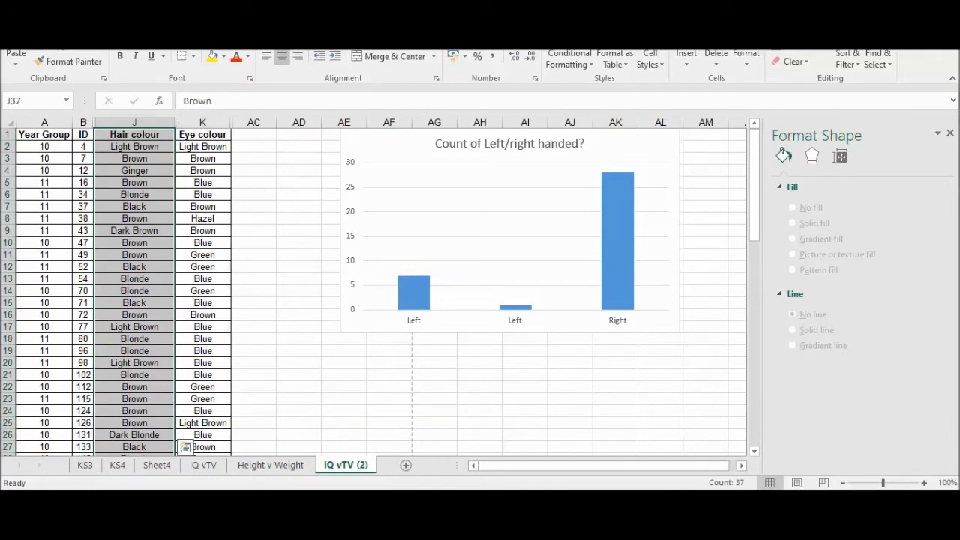
Try to plot the selected hair colour data as a clustered column chart, comparing the column, pie and bar types.
left_click(84, 10)
left_click(360, 58)
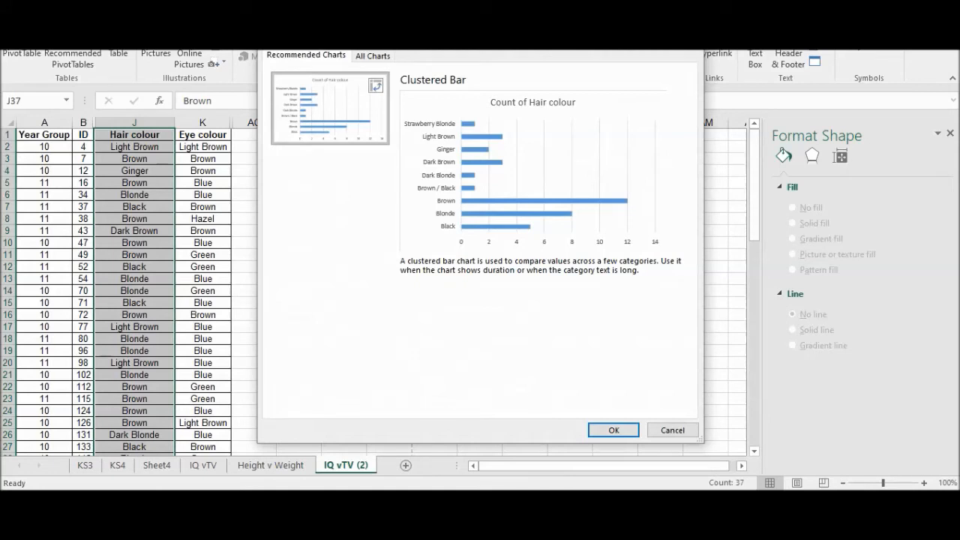
left_click(372, 55)
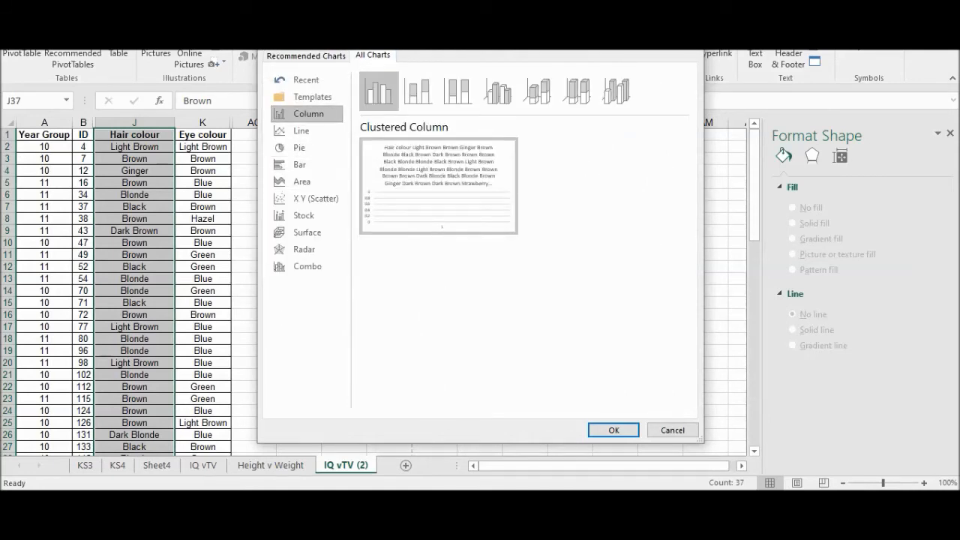
left_click(300, 147)
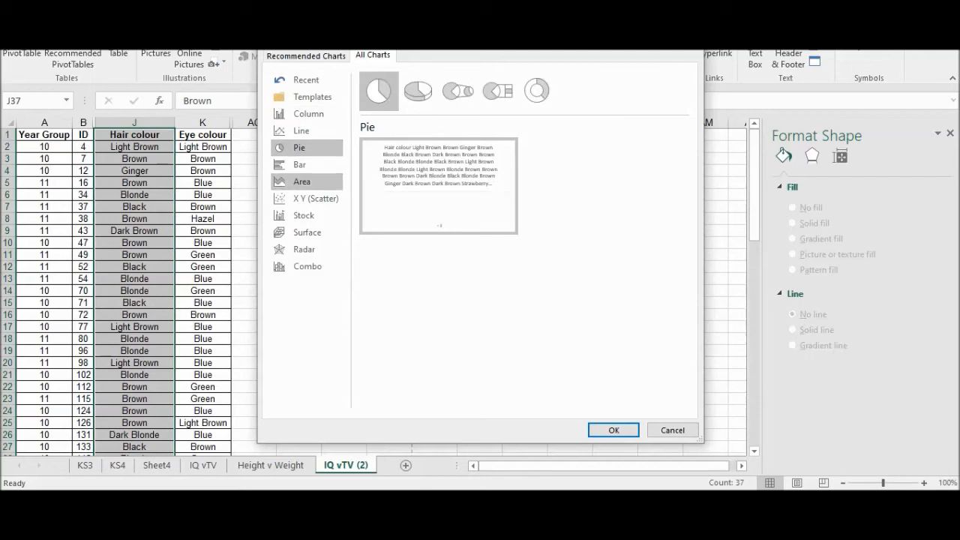
left_click(300, 164)
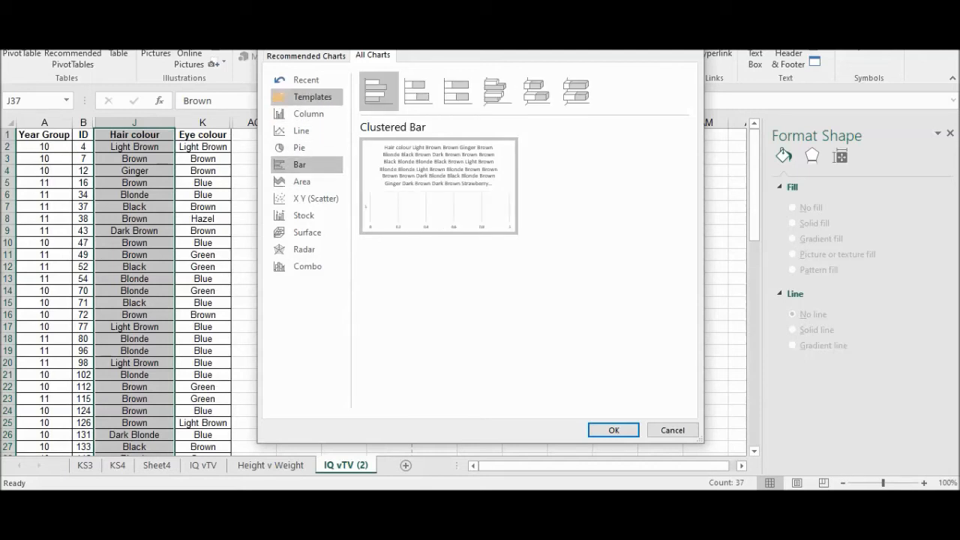
left_click(304, 113)
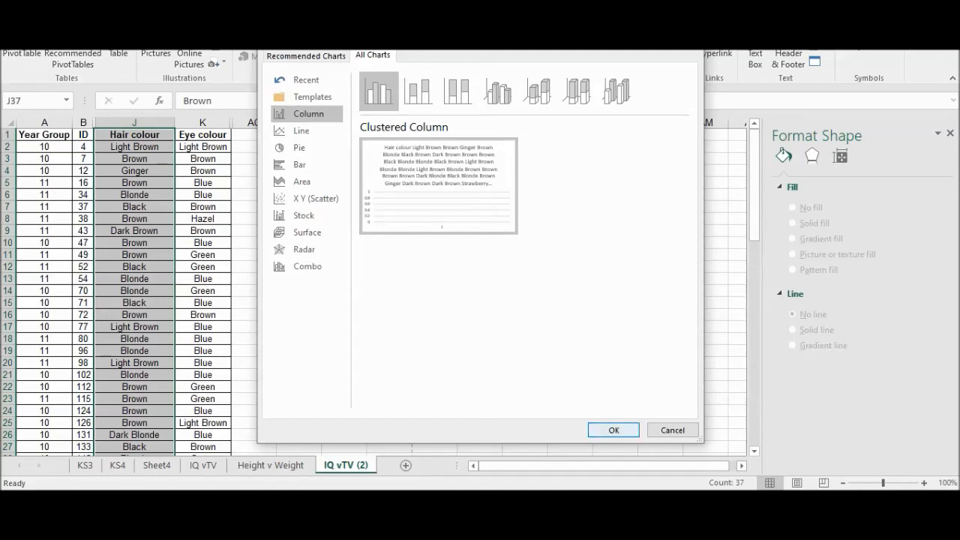
key("Return")
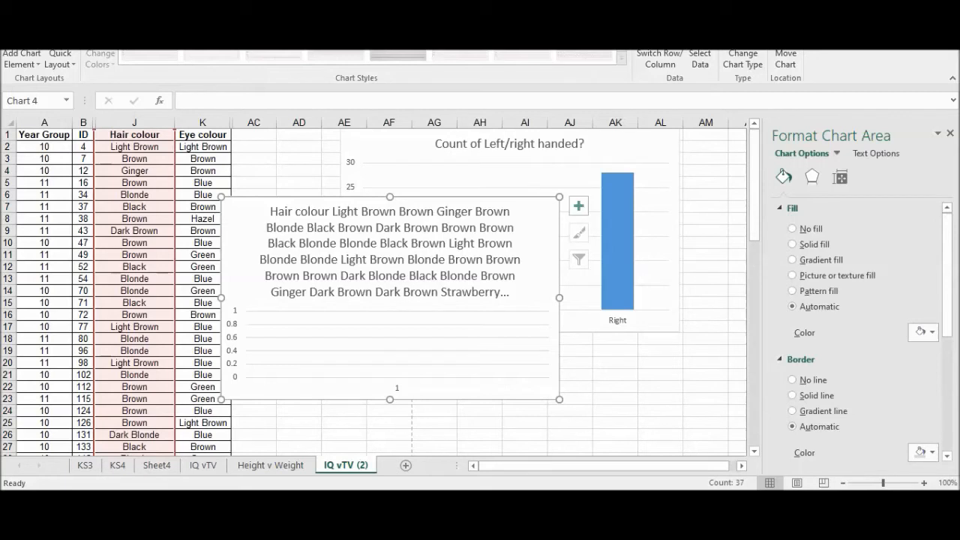
Look through alternative types for the new column chart, cancel the type change and delete the chart.
left_click_drag(397, 344, 400, 340)
left_click(390, 259)
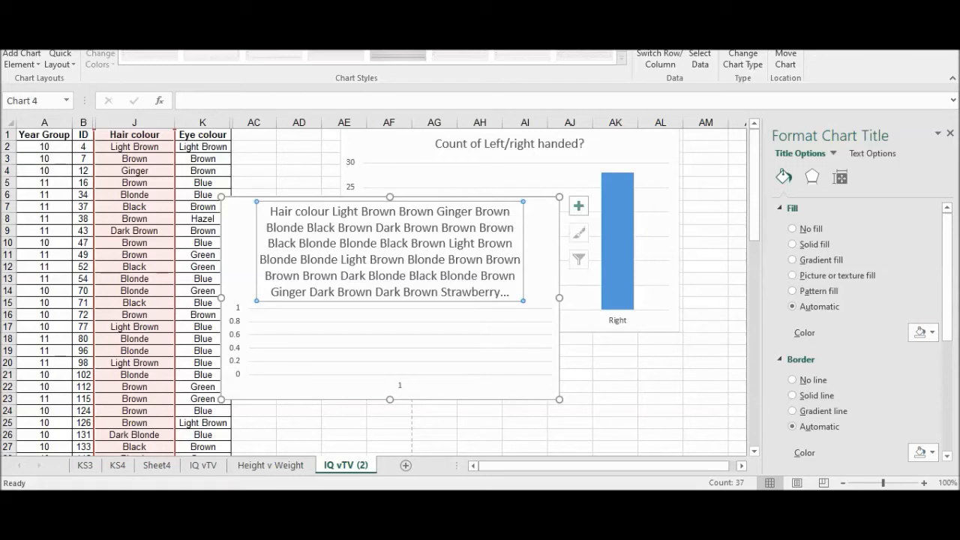
left_click(467, 186)
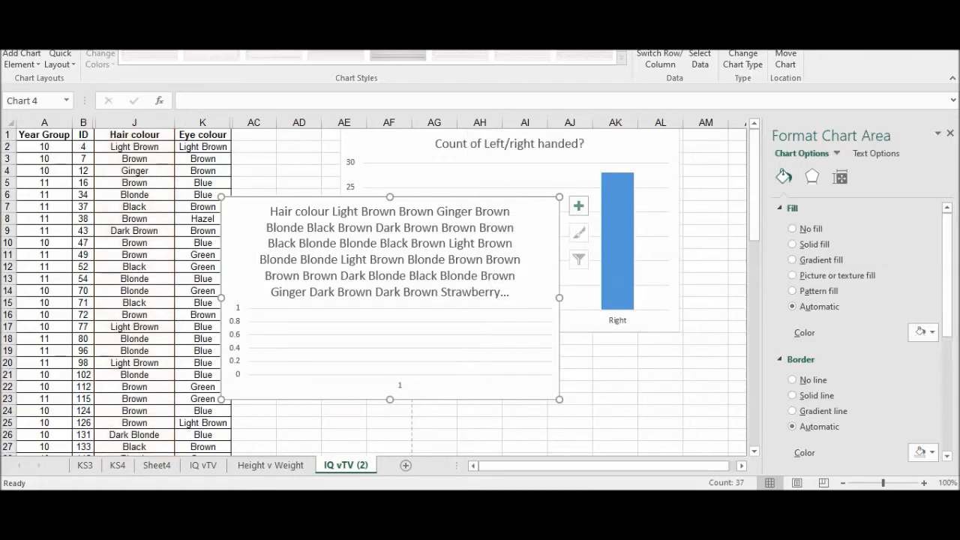
right_click(466, 186)
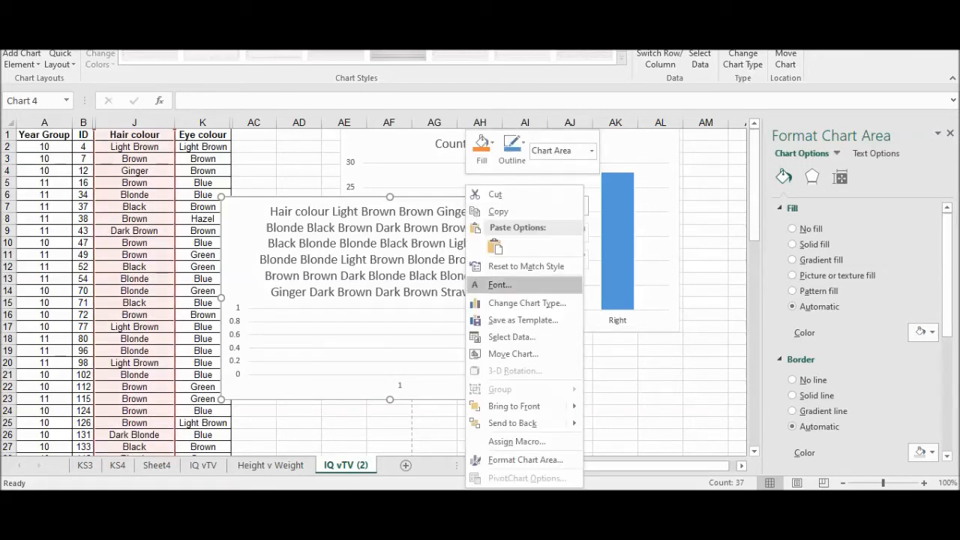
left_click(527, 303)
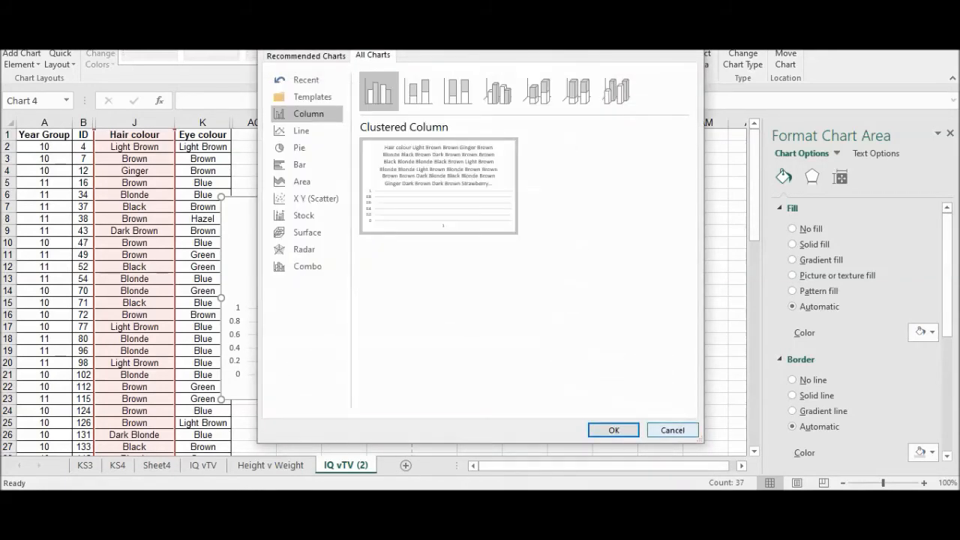
left_click(306, 81)
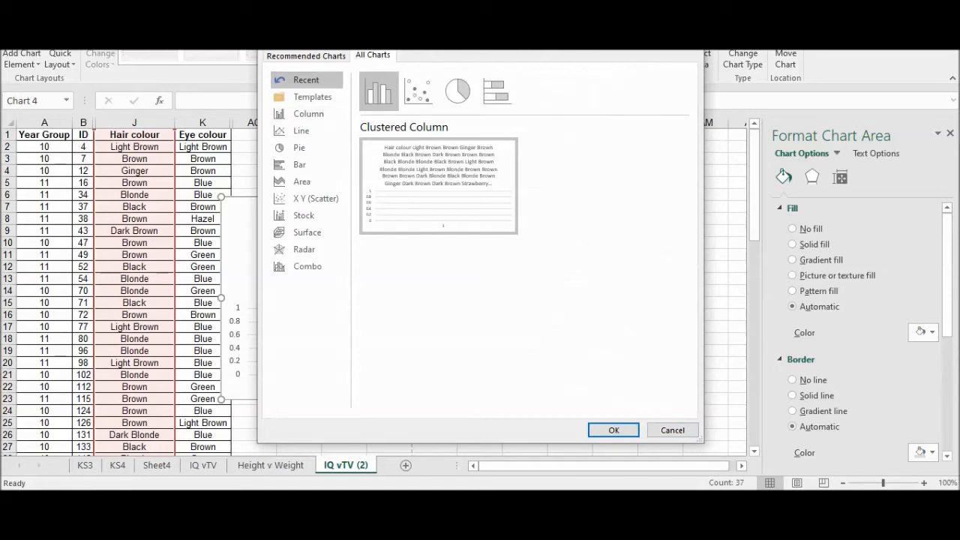
left_click(302, 182)
left_click(300, 165)
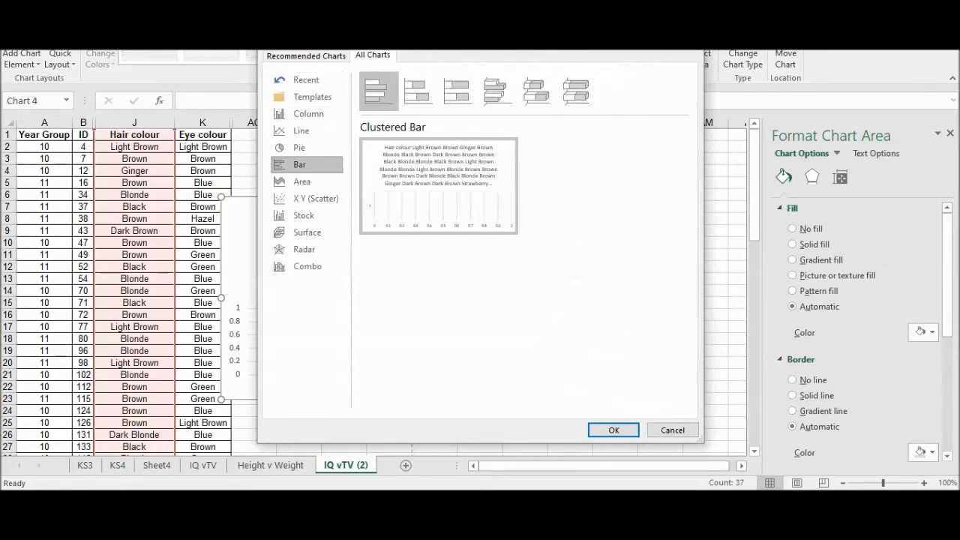
left_click(300, 148)
left_click(308, 114)
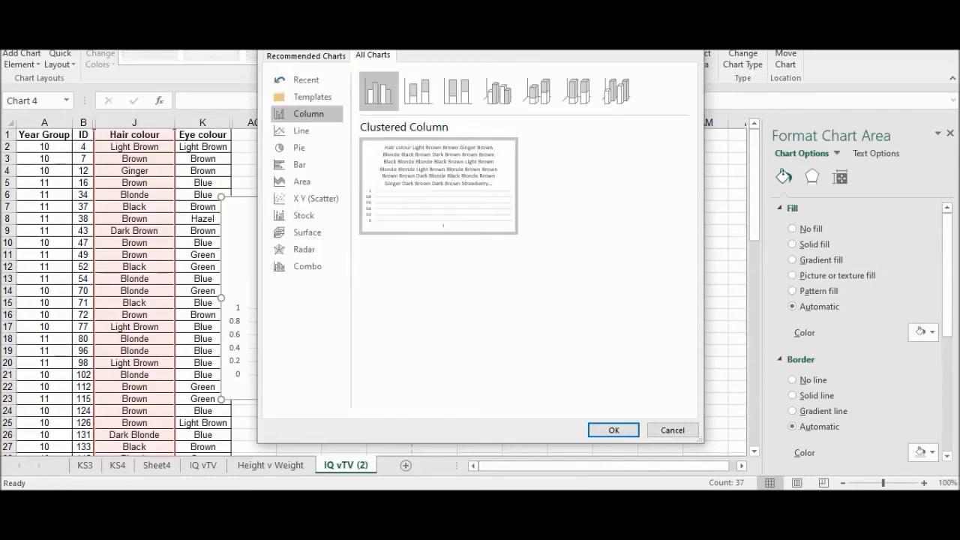
left_click(672, 430)
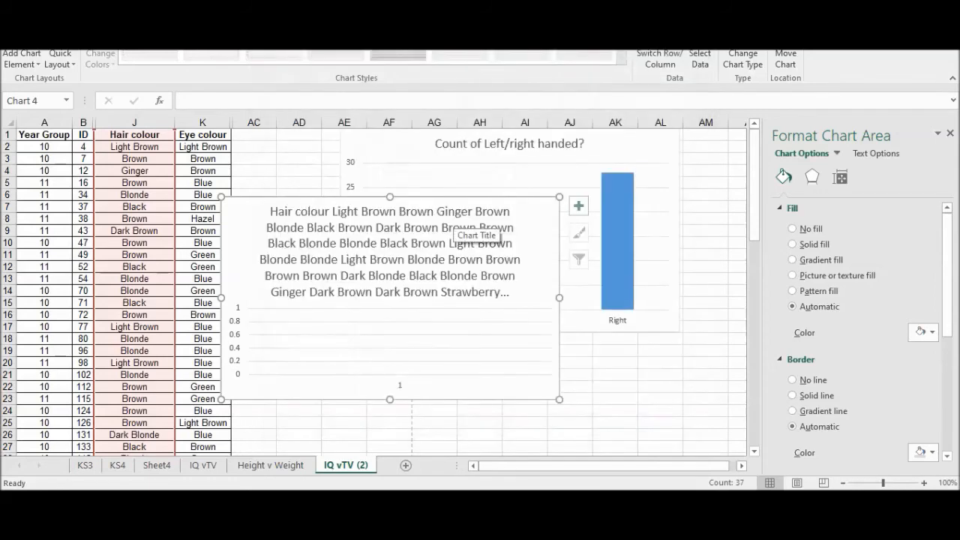
key("Delete")
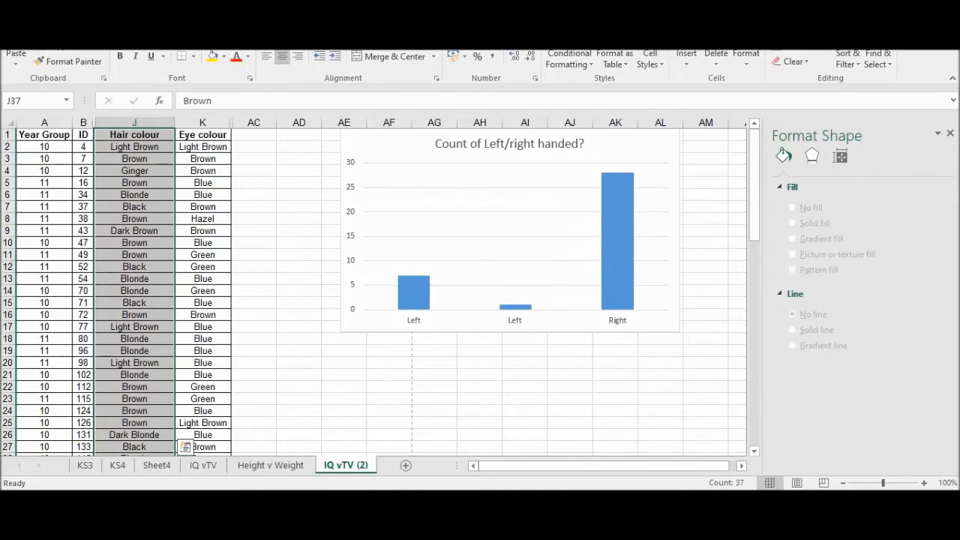
Insert the recommended clustered bar chart that counts each hair colour in J1 to J37.
left_click(87, 13)
left_click(361, 58)
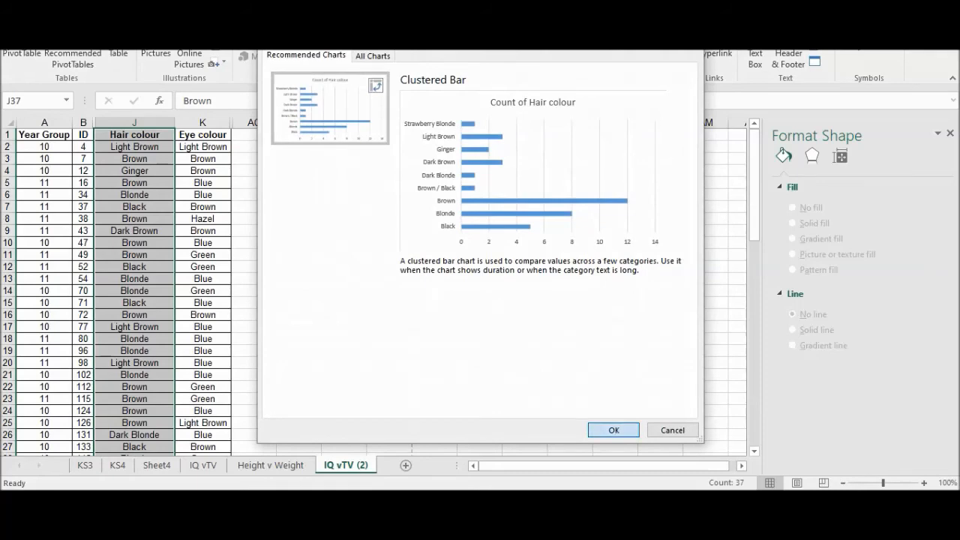
left_click(613, 430)
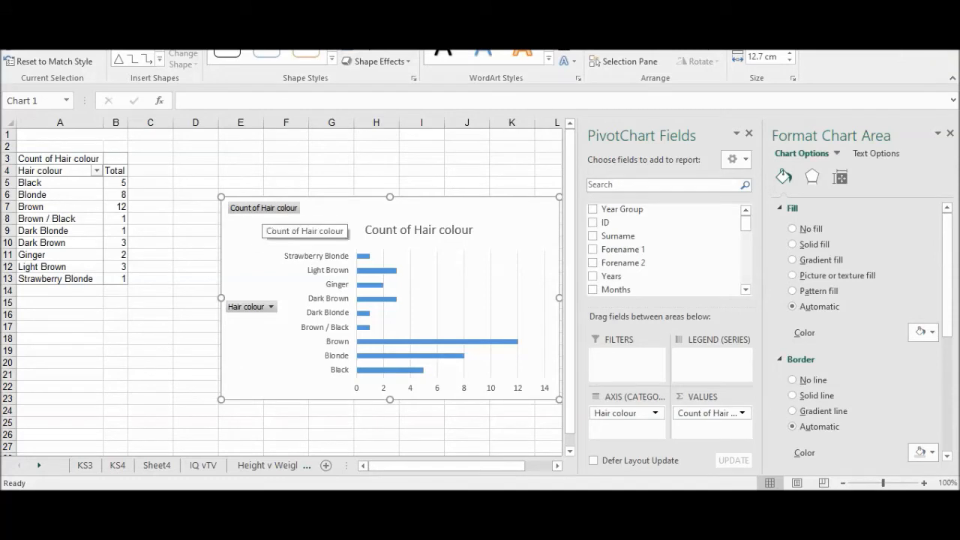
Check the pivot chart's hair colour filter, keeping all colours included, and close the PivotChart Fields pane.
left_click(270, 306)
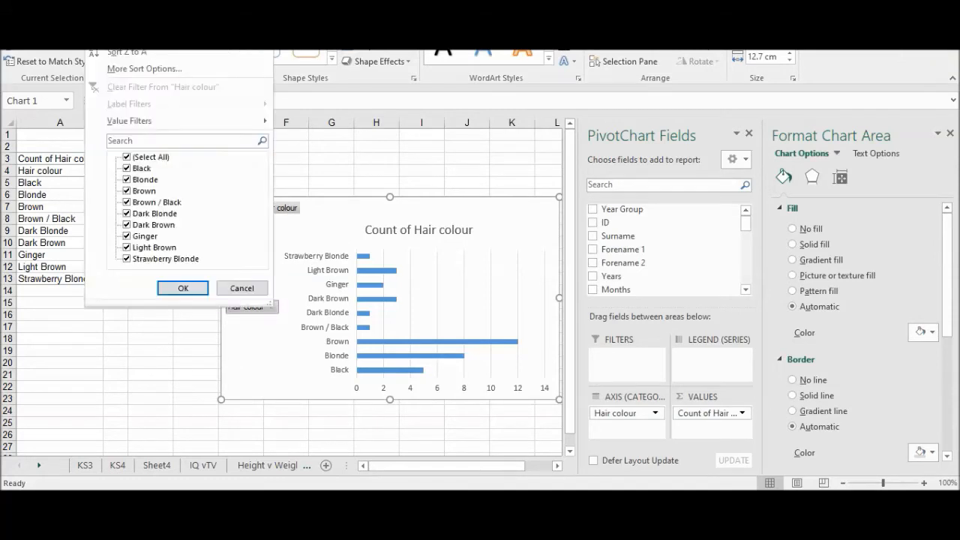
left_click(183, 288)
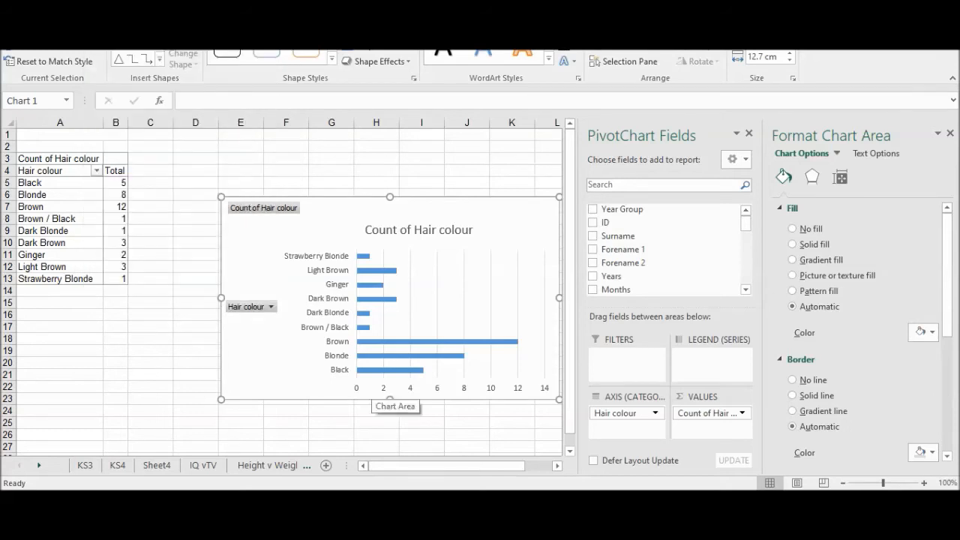
left_click(270, 306)
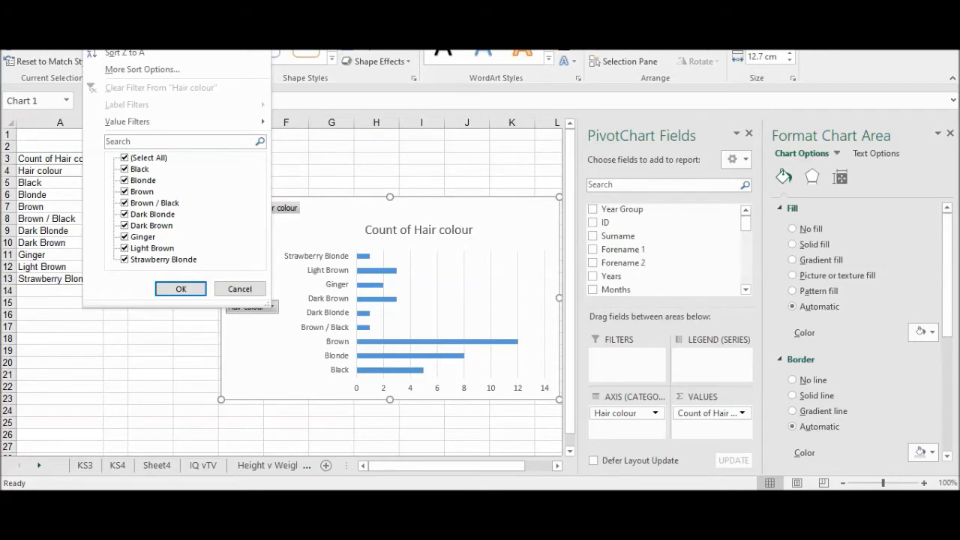
left_click(748, 134)
left_click(749, 134)
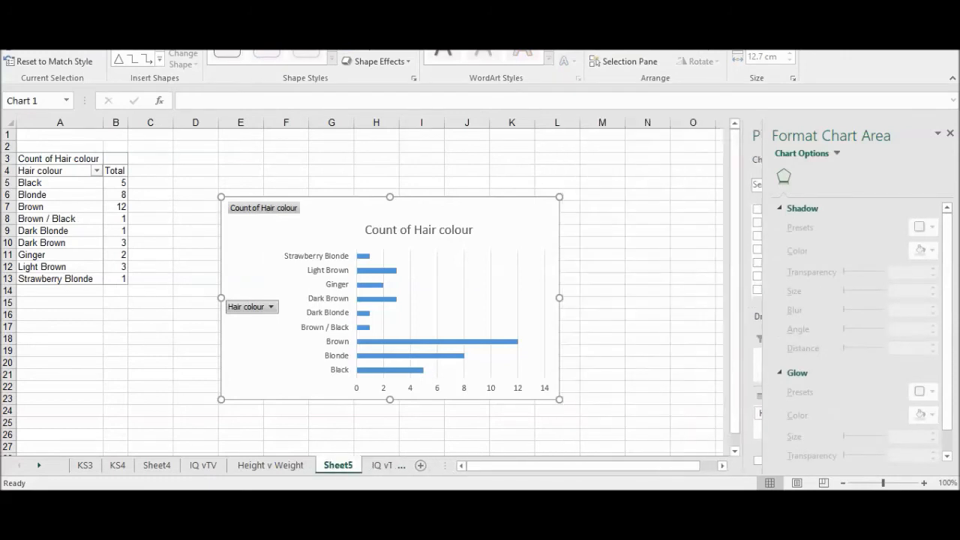
Add axis titles to the hair colour bar chart, try out the legend and leave it switched off.
left_click(578, 206)
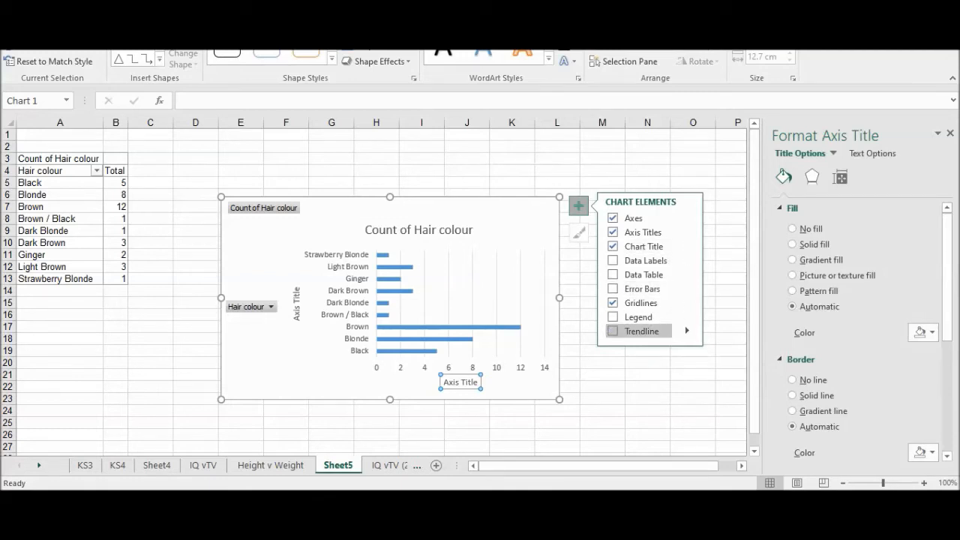
left_click(638, 317)
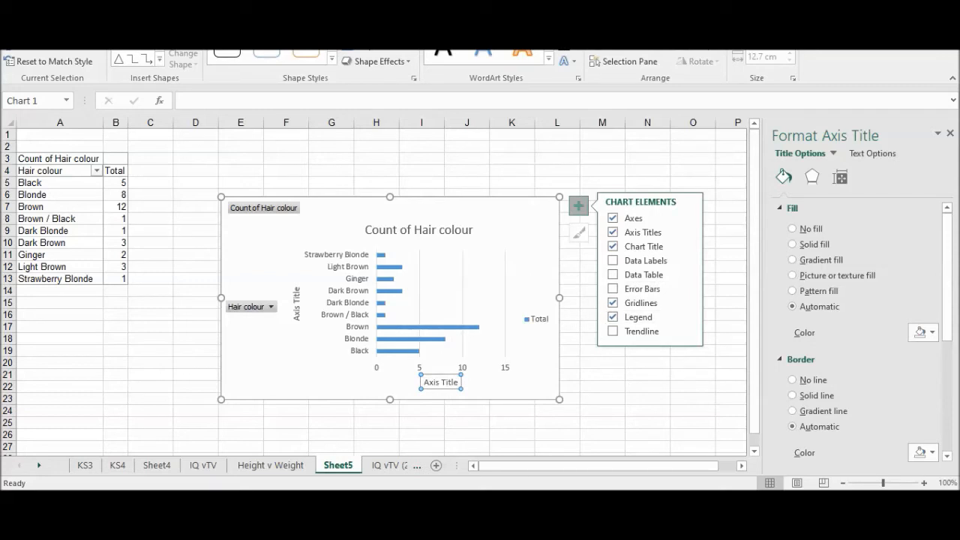
left_click(637, 316)
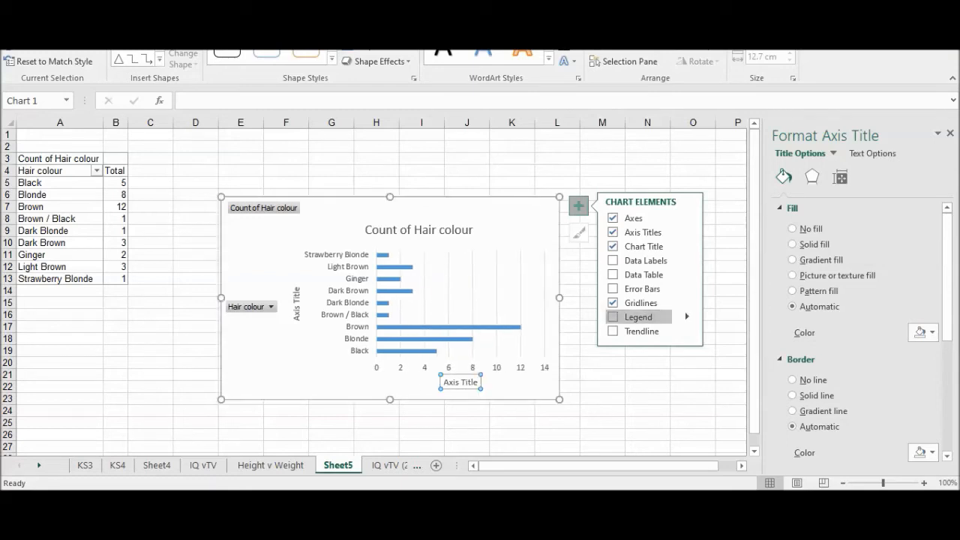
left_click(638, 316)
left_click(638, 316)
left_click(637, 317)
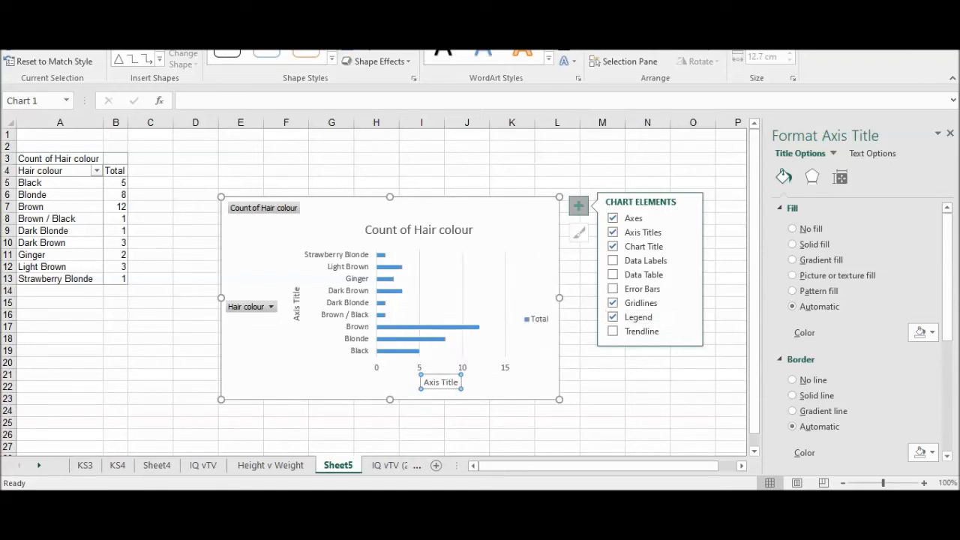
left_click(637, 317)
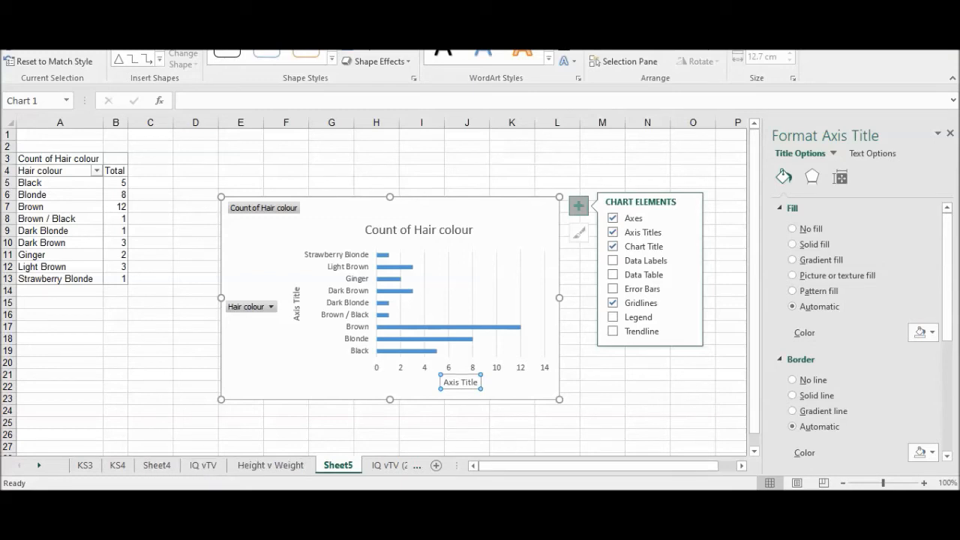
Return to the IQ vTV (2) sheet and add the second table's hair colour data, J39 to J76, to the selection.
left_click(270, 465)
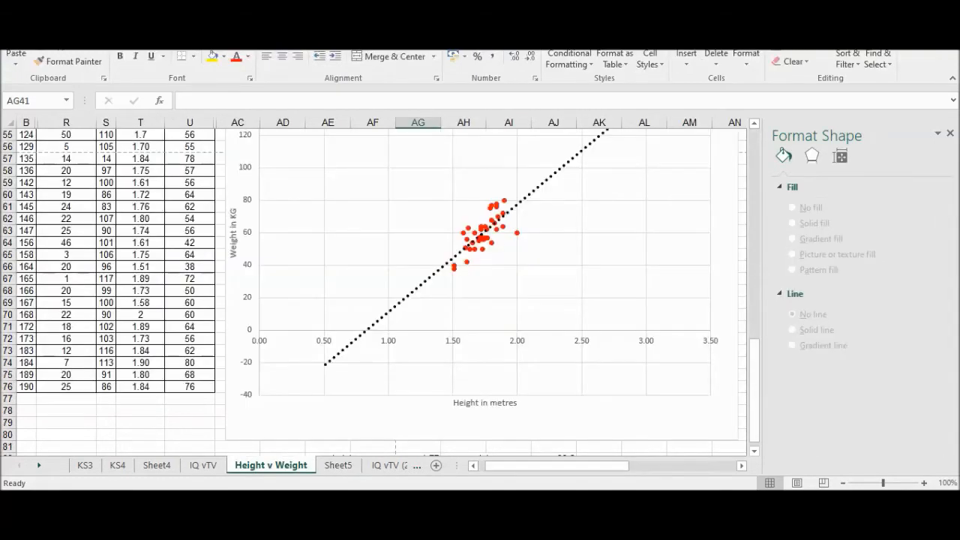
left_click(391, 465)
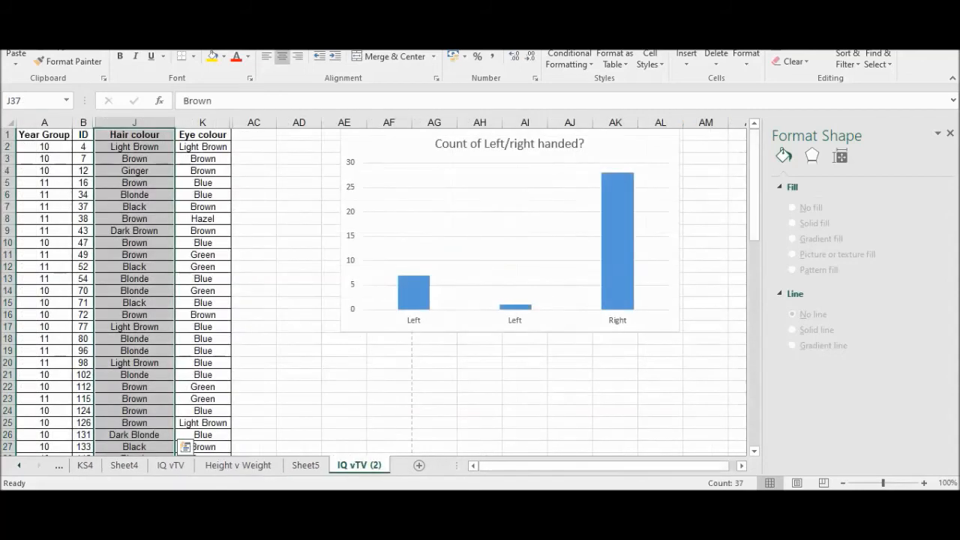
scroll(375, 291, "down", 2)
left_click_drag(754, 187, 754, 271)
left_click_drag(134, 278, 173, 424)
left_click(85, 13)
left_click(360, 59)
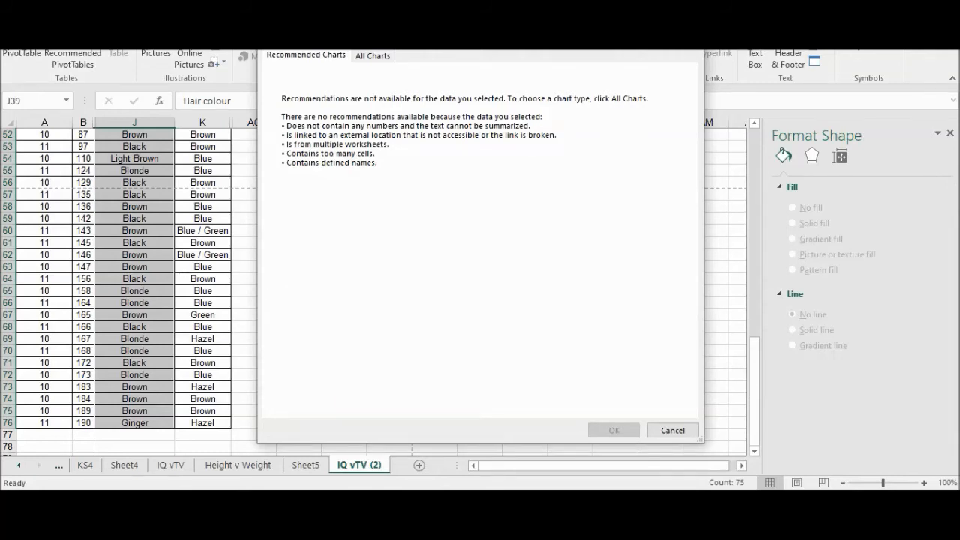
left_click(372, 56)
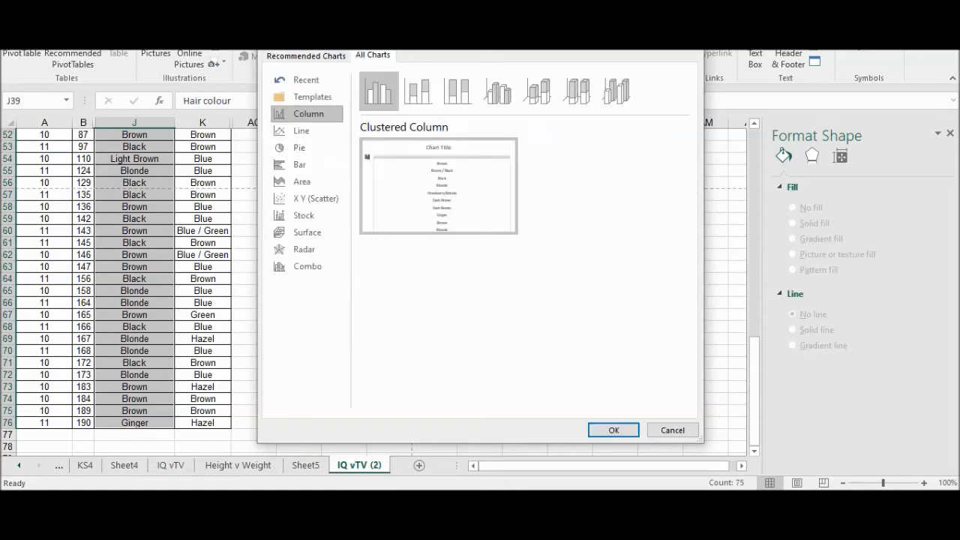
left_click(417, 91)
left_click(458, 91)
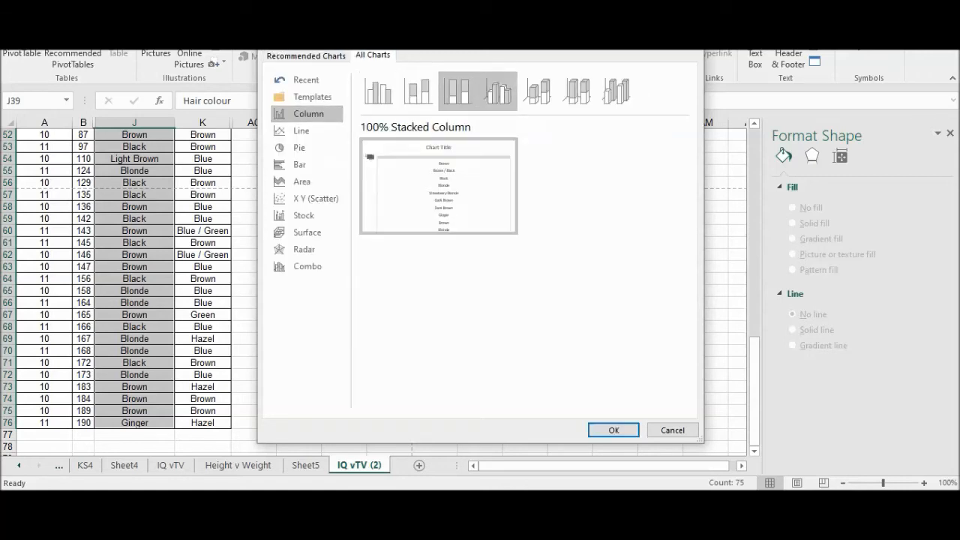
left_click(497, 91)
left_click(537, 92)
left_click(577, 92)
left_click(616, 91)
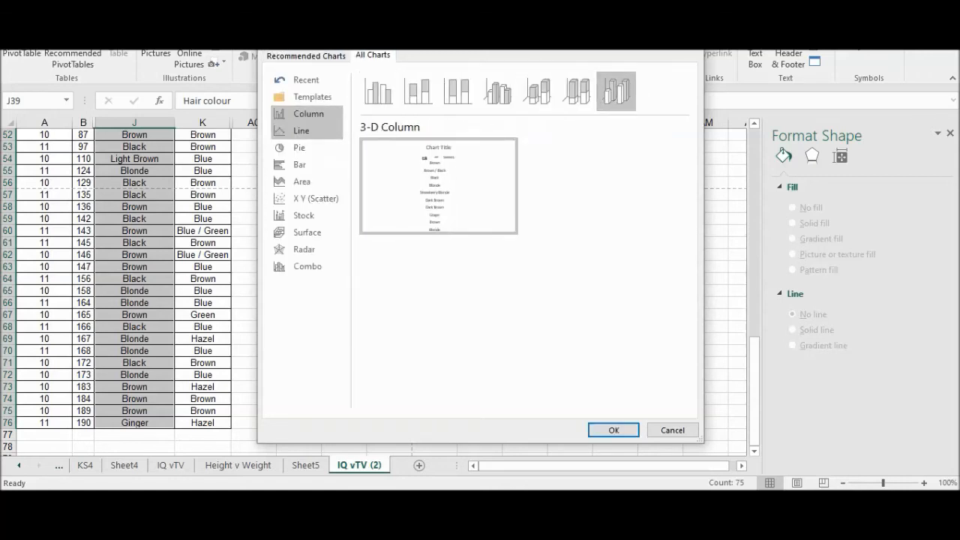
left_click(301, 130)
left_click(458, 92)
left_click(497, 91)
left_click(418, 91)
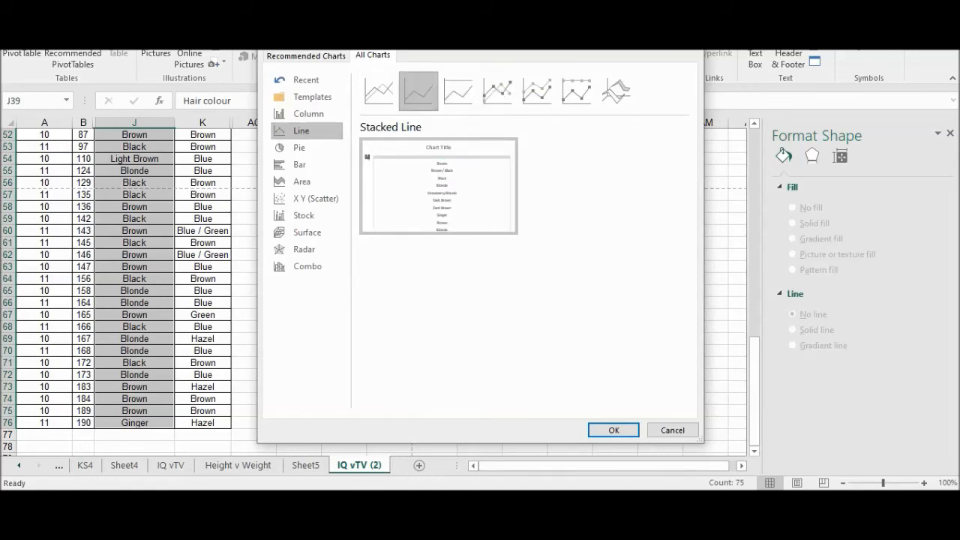
left_click(308, 198)
left_click(418, 91)
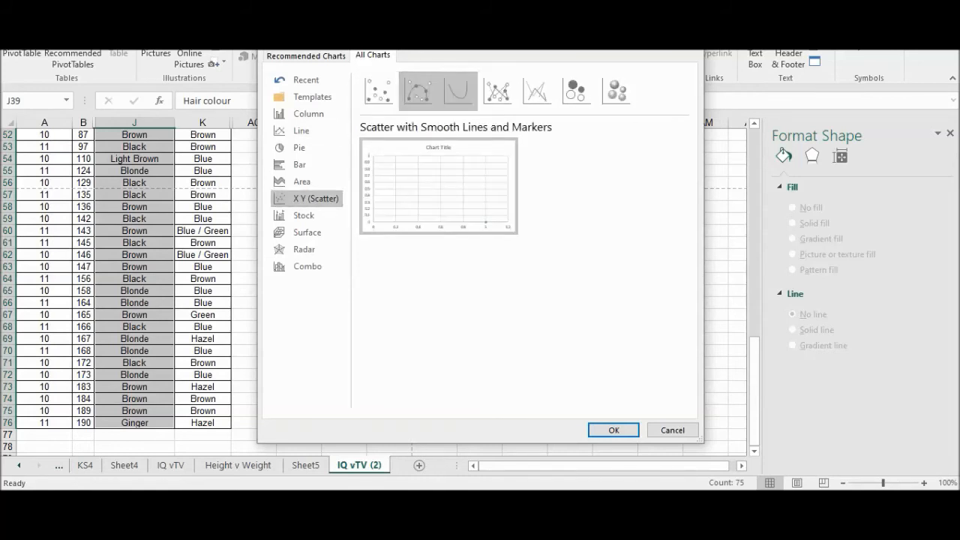
left_click(497, 92)
left_click(577, 91)
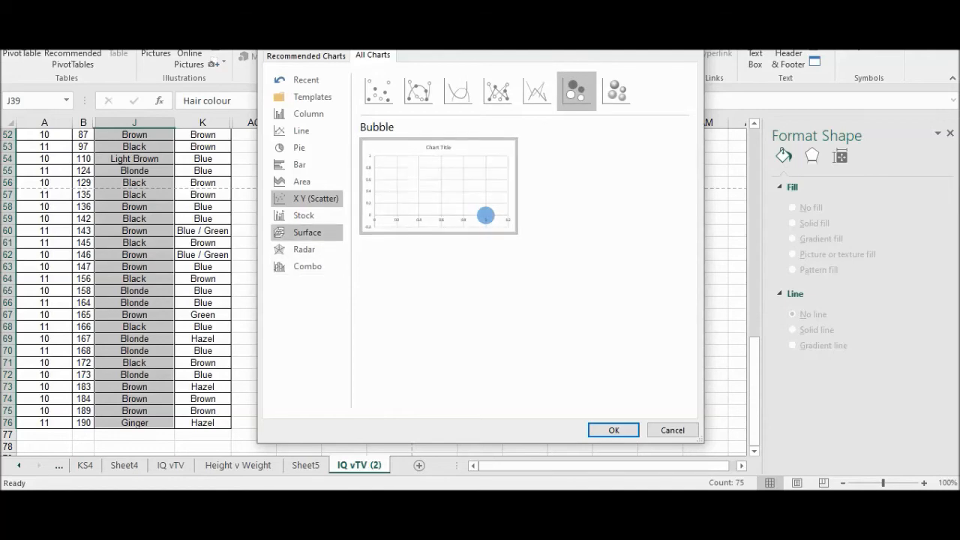
left_click(307, 232)
left_click(306, 266)
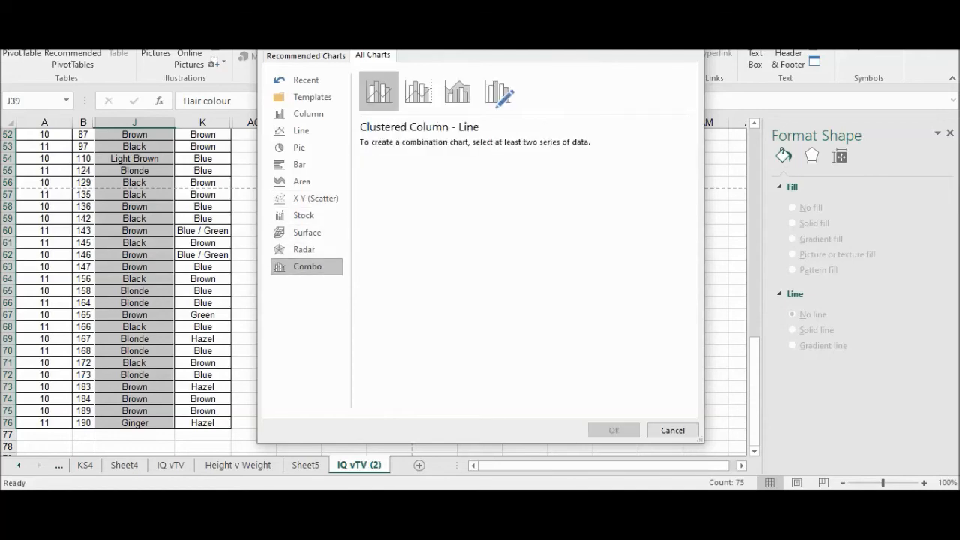
left_click(673, 430)
left_click(525, 291)
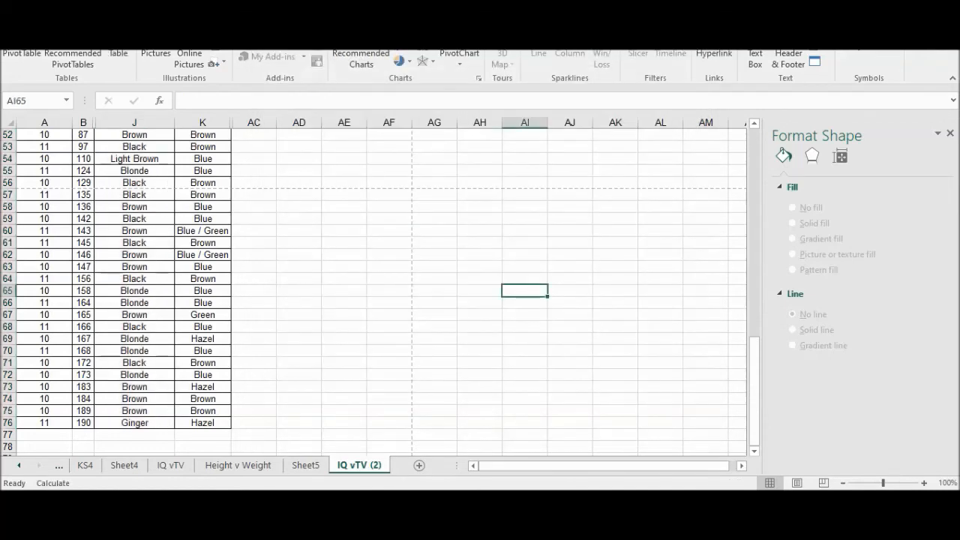
Insert the recommended clustered column chart counting each hair colour in the second table's cells J39 to J76.
scroll(525, 291, "up", 4)
scroll(375, 293, "up", 6)
left_click_drag(134, 338, 174, 390)
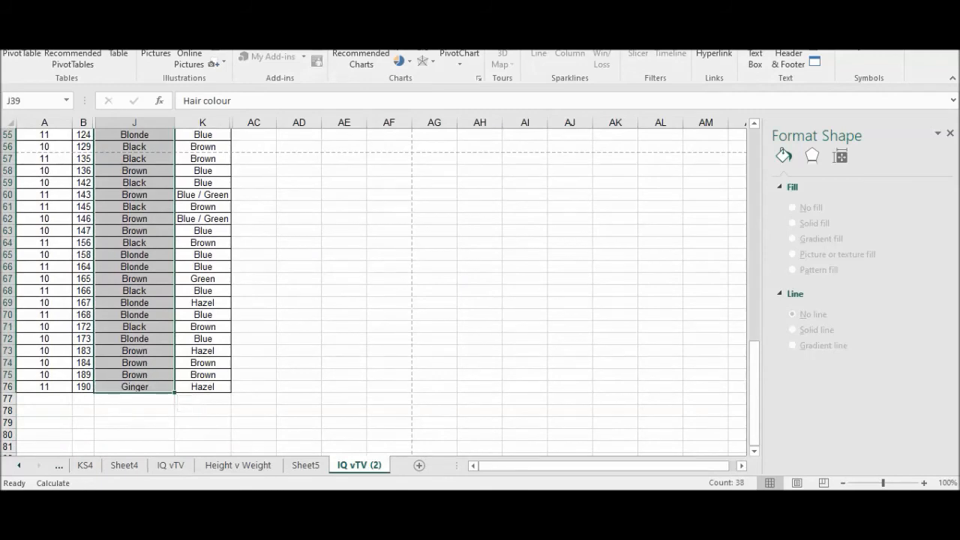
left_click(361, 59)
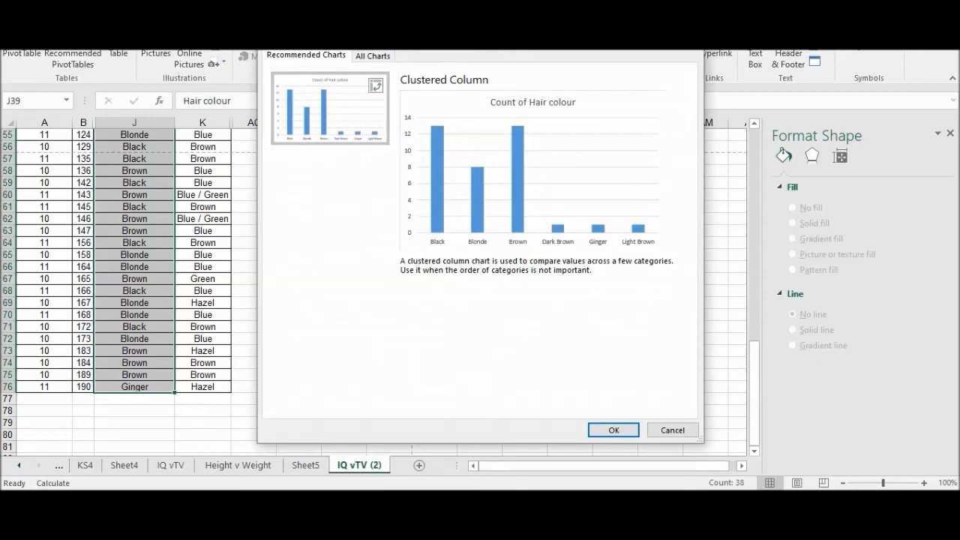
left_click(613, 430)
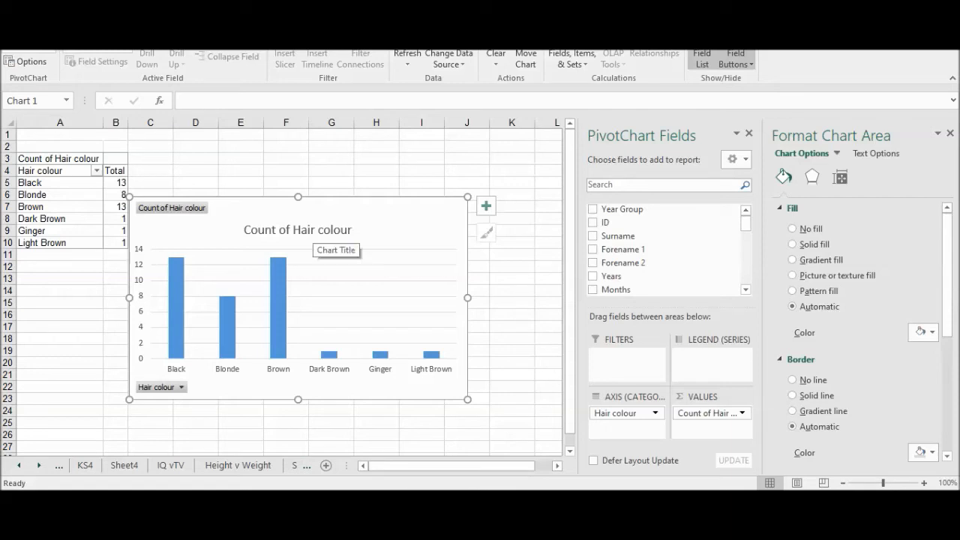
Change the new pivot chart's title to "Count of Hair colour boys".
left_click(315, 231)
left_click(347, 231)
key("End")
type("boys")
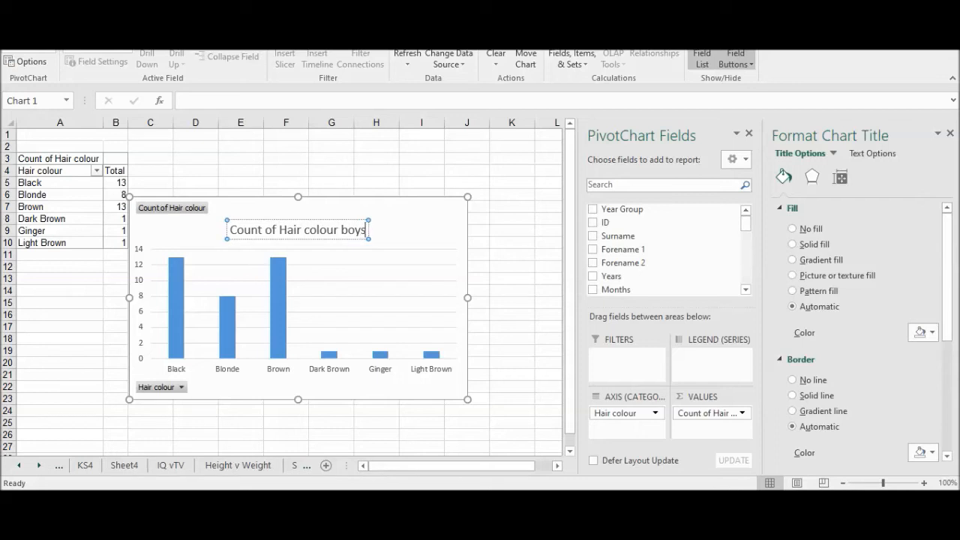
left_click(172, 208)
right_click(191, 208)
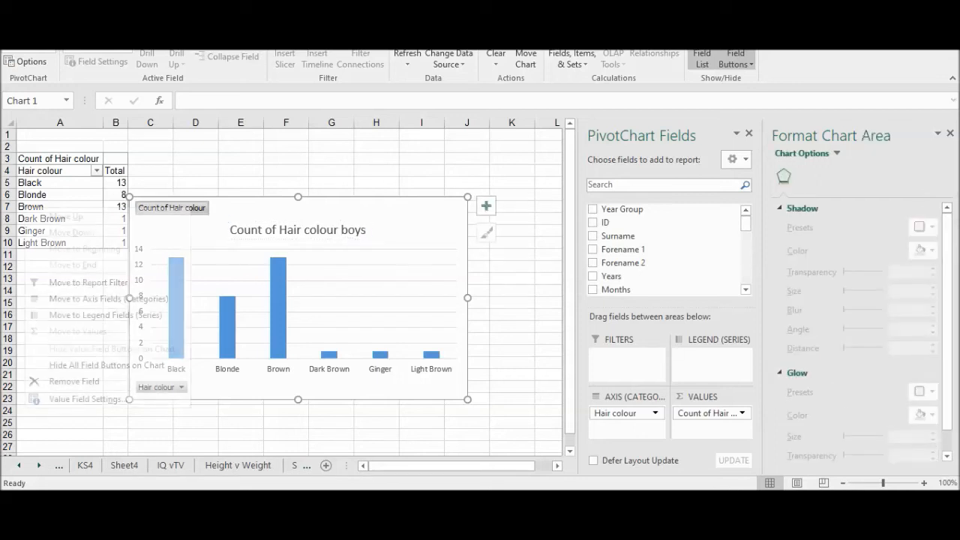
key("Escape")
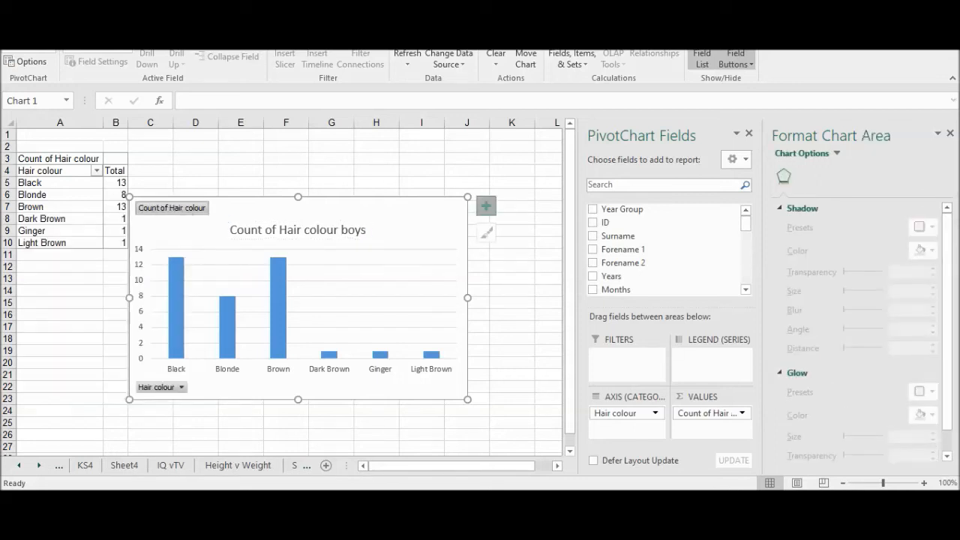
Add data labels to the boys' hair colour chart, leaving axis titles and data table off.
left_click(486, 206)
left_click(521, 232)
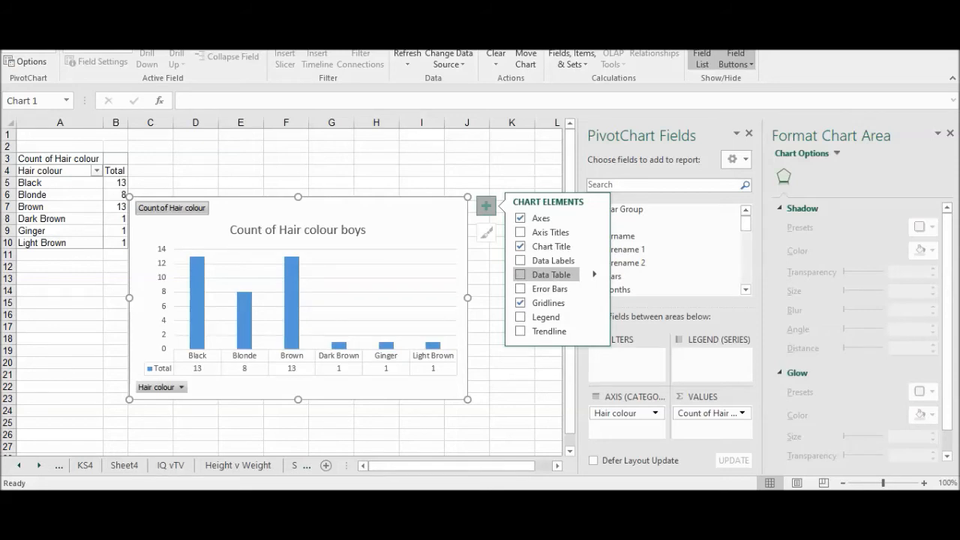
left_click(522, 260)
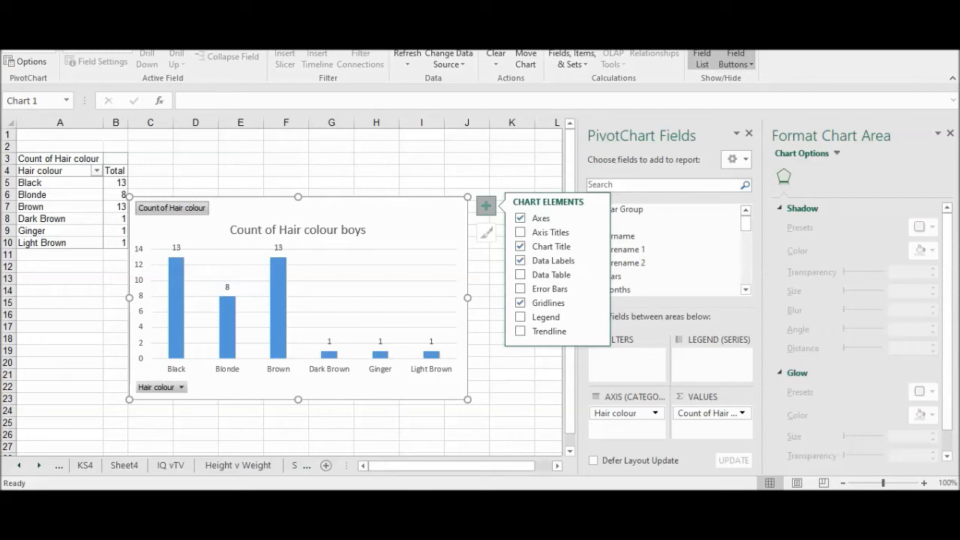
mouse_move(227, 342)
left_click(422, 435)
left_click(420, 386)
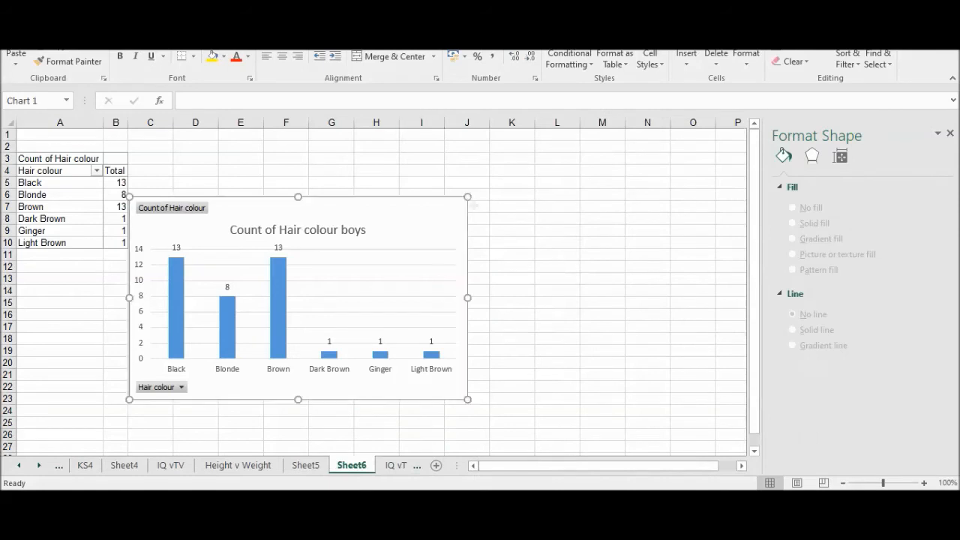
Copy the boys' hair colour chart and paste it into a new blank Word document.
right_click(251, 149)
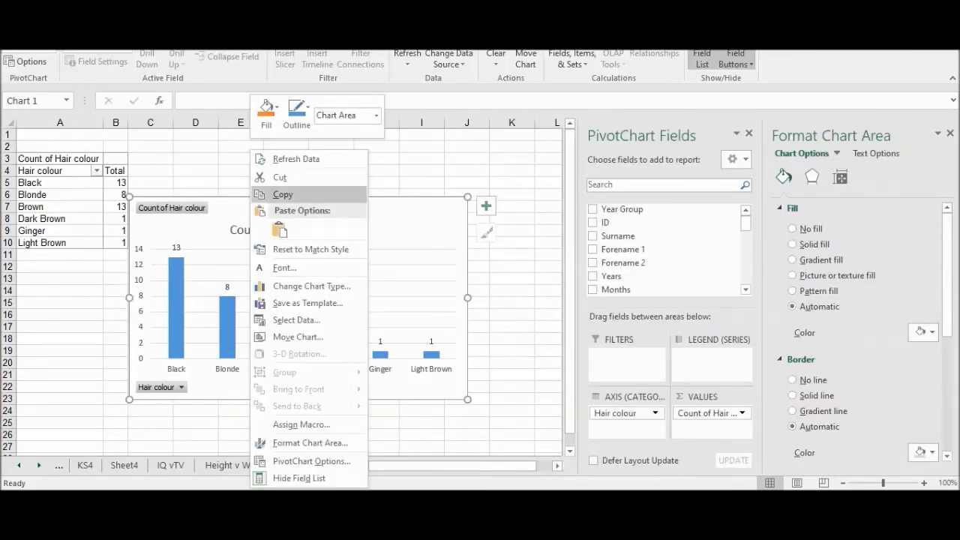
left_click(283, 195)
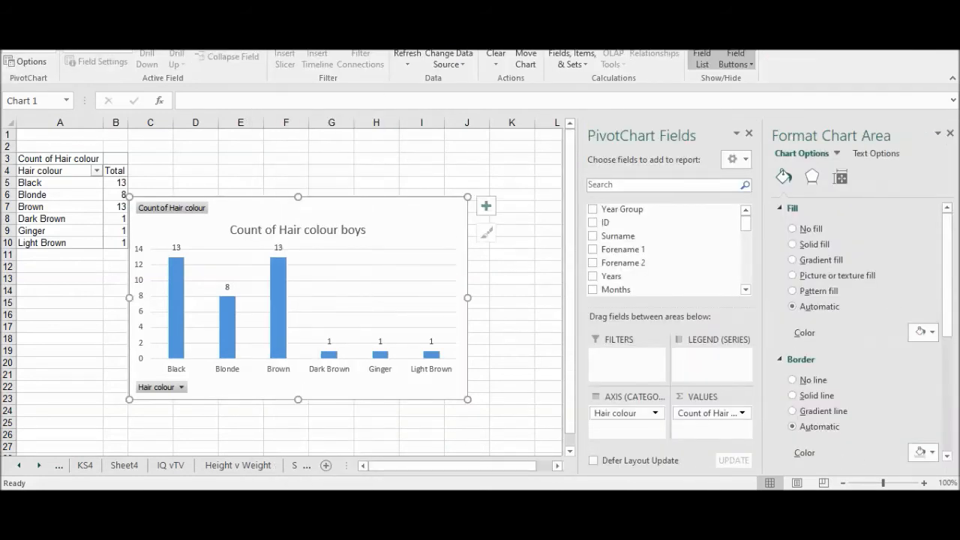
key("alt+Tab")
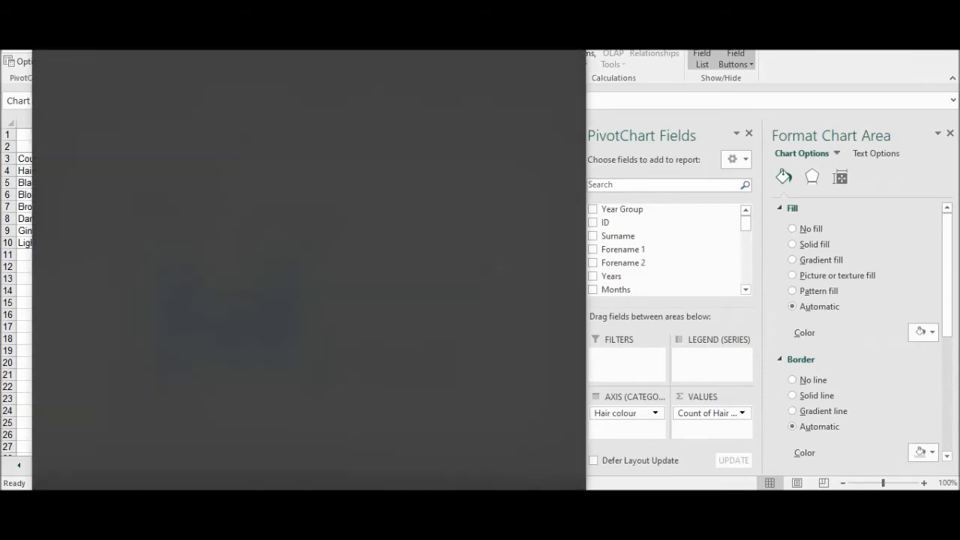
left_click(309, 138)
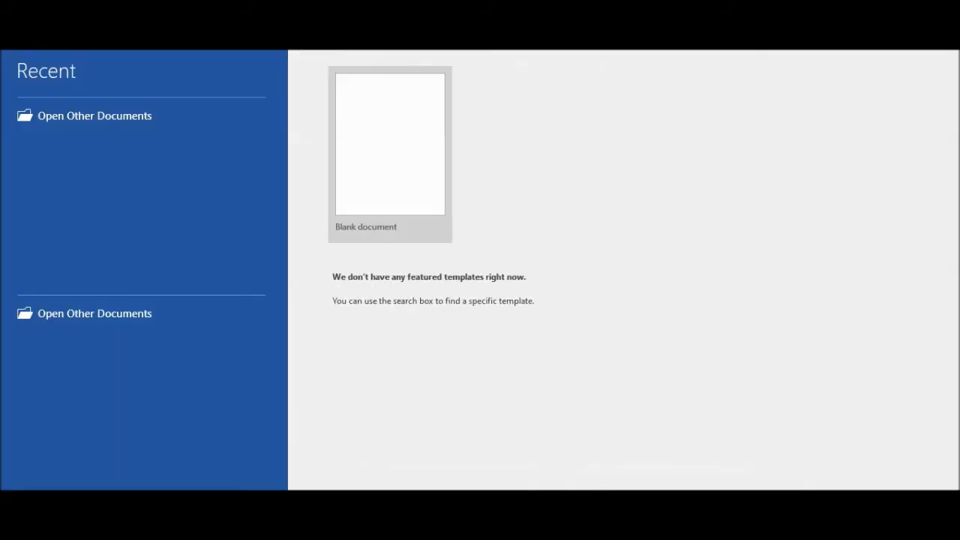
left_click(390, 150)
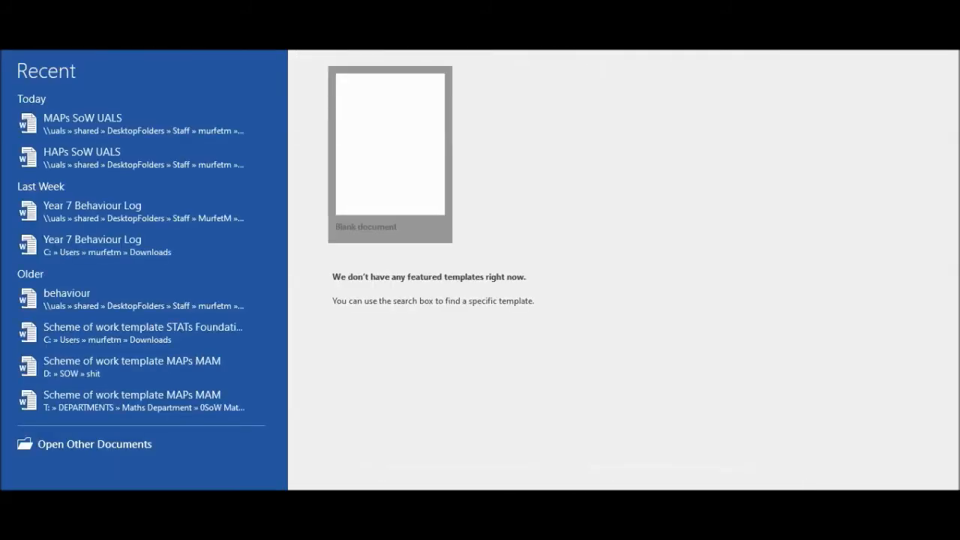
key("ctrl+v")
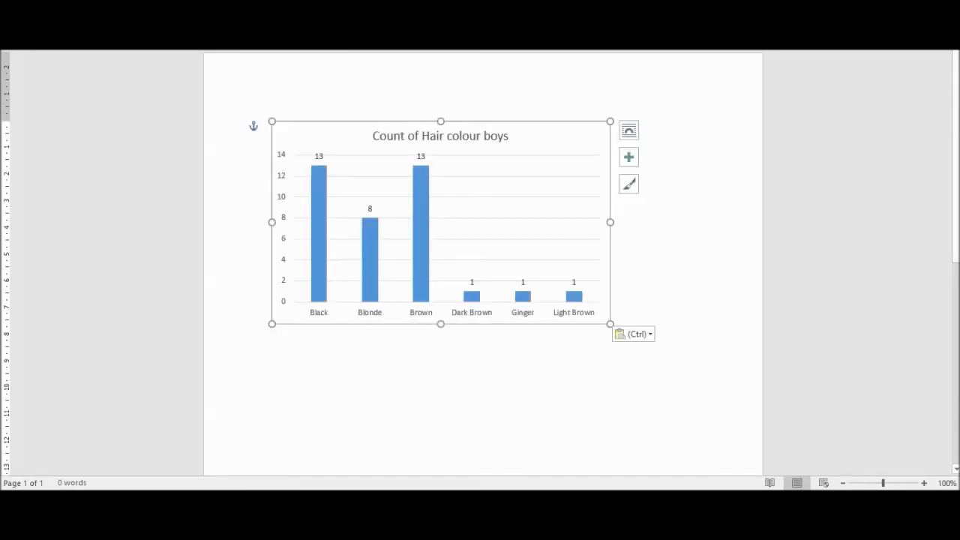
Write "Boys have black and brown as the most common hair colour" above the pasted chart and move the chart directly below the sentence.
left_click(272, 127)
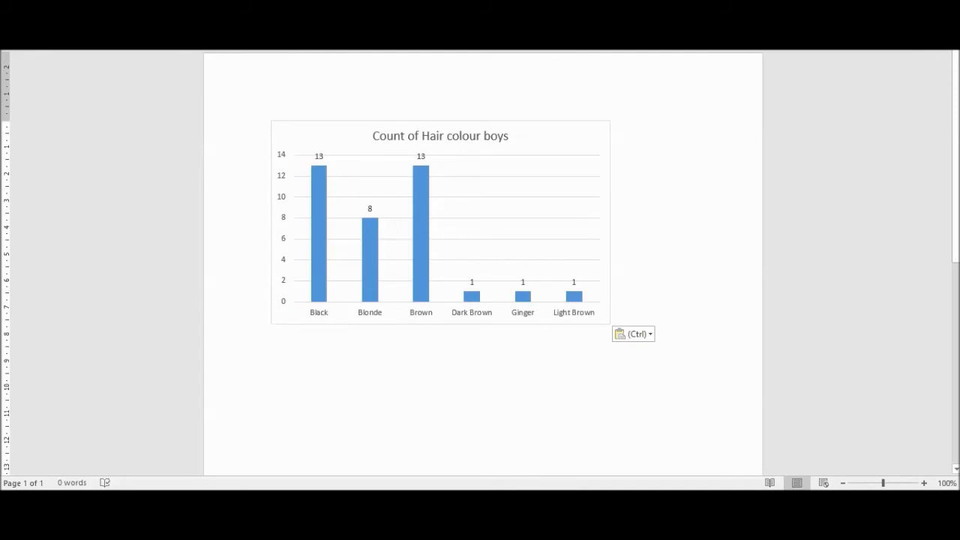
type("This is ")
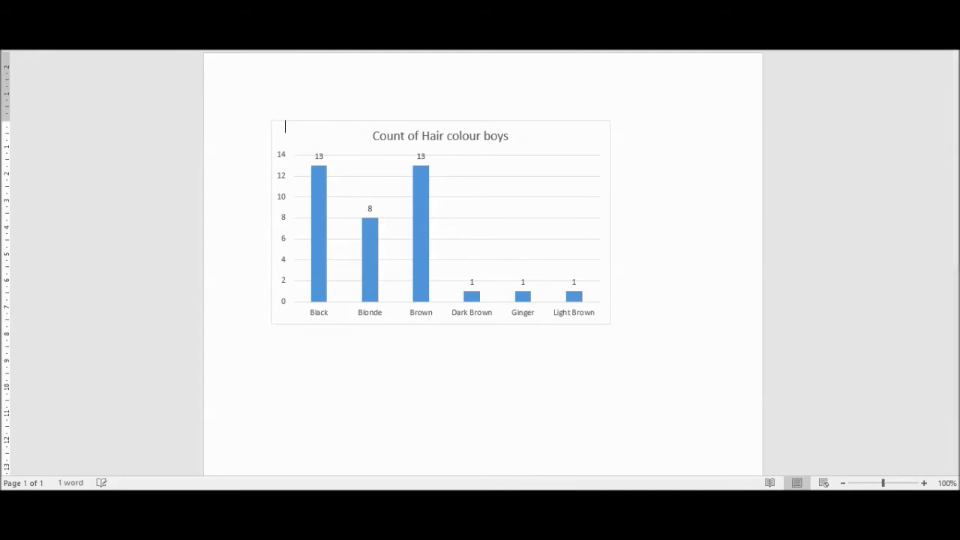
type("the ")
type("pivot char")
type("t of ha")
type("lour")
type("f the boys in")
type(" my")
type("cls")
key("BackSpace")
type("ass.")
key("Return")
left_click_drag(547, 138, 545, 156)
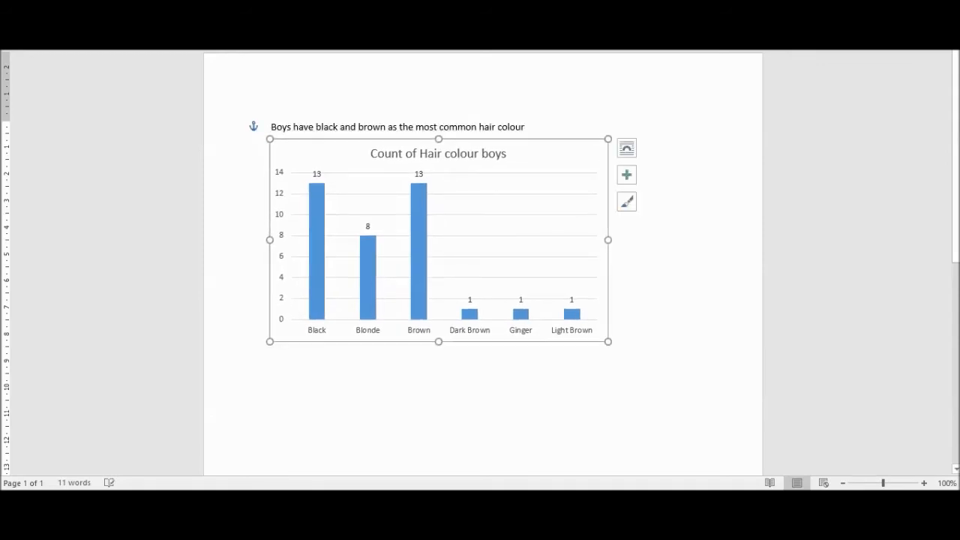
Copy the first table's hair colour bar chart from Sheet5 in Excel and paste it below the sentence in the Word document.
left_click(272, 147)
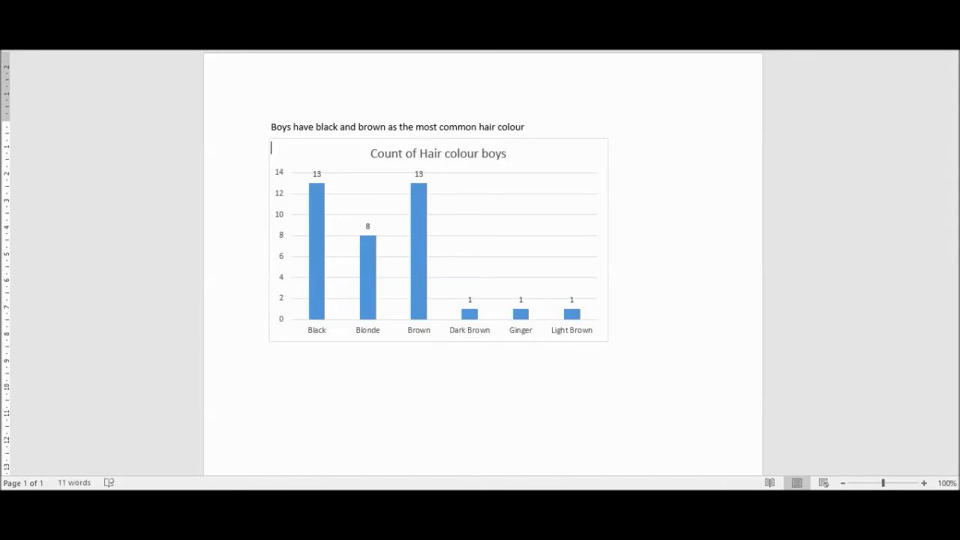
key("alt+Tab")
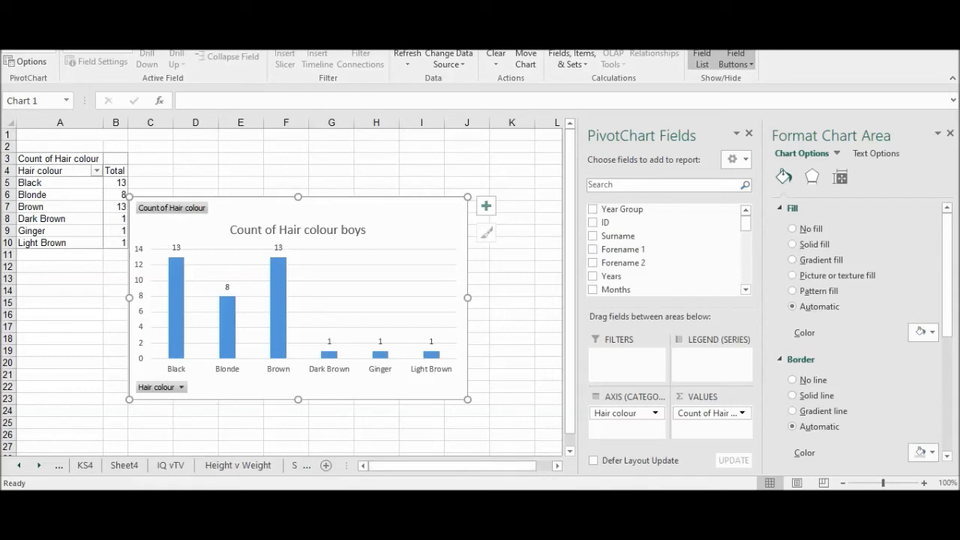
left_click(39, 466)
left_click(39, 466)
left_click(39, 466)
left_click(39, 466)
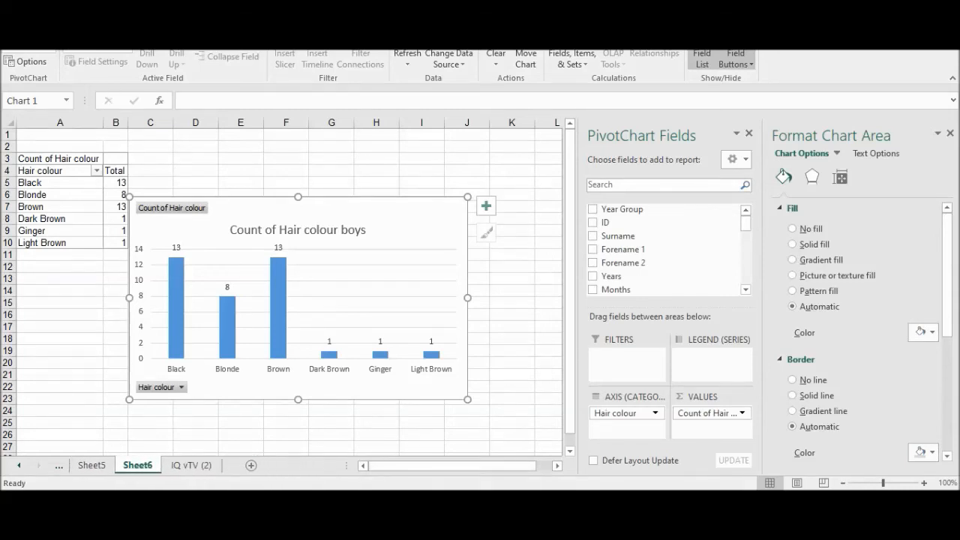
left_click(91, 465)
left_click(323, 381)
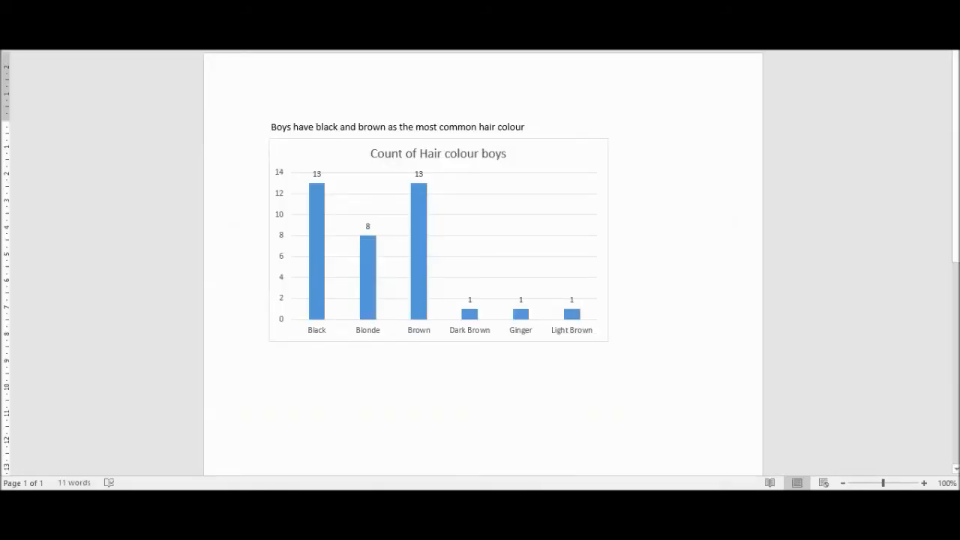
key("ctrl+v")
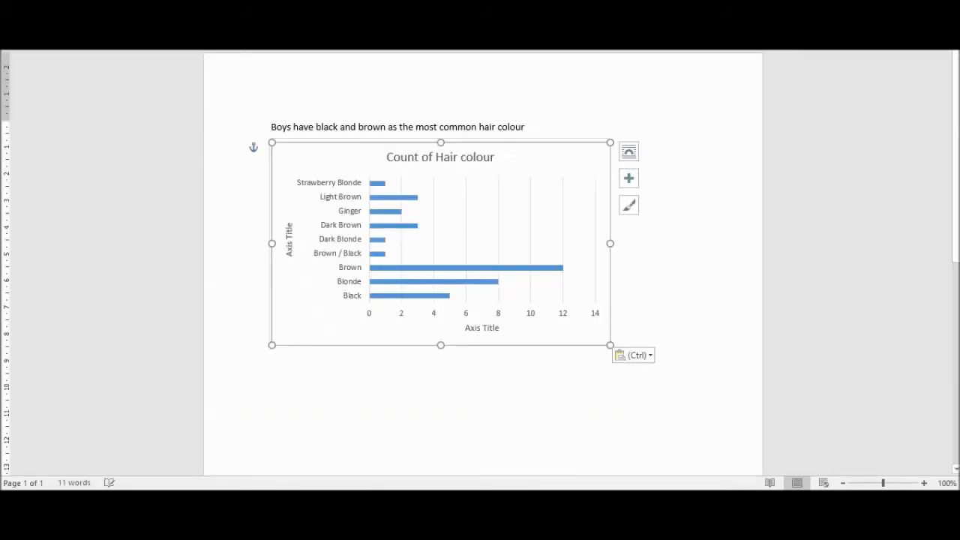
Move the whole pasted hair colour bar chart below the boys' chart, undoing any accidental shift of its title.
left_click_drag(440, 157, 468, 298)
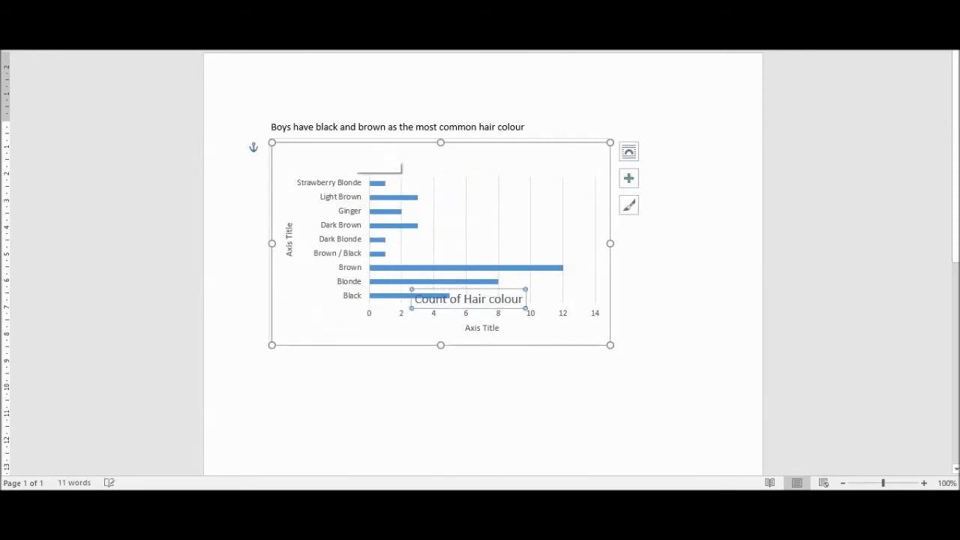
key("ctrl+z")
left_click_drag(540, 156, 540, 387)
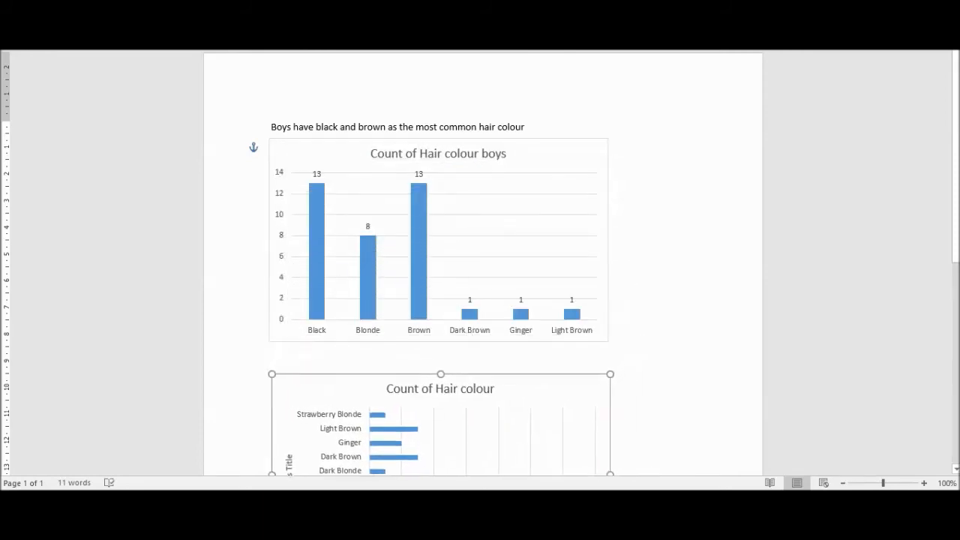
scroll(480, 262, "down", 6)
left_click(495, 360)
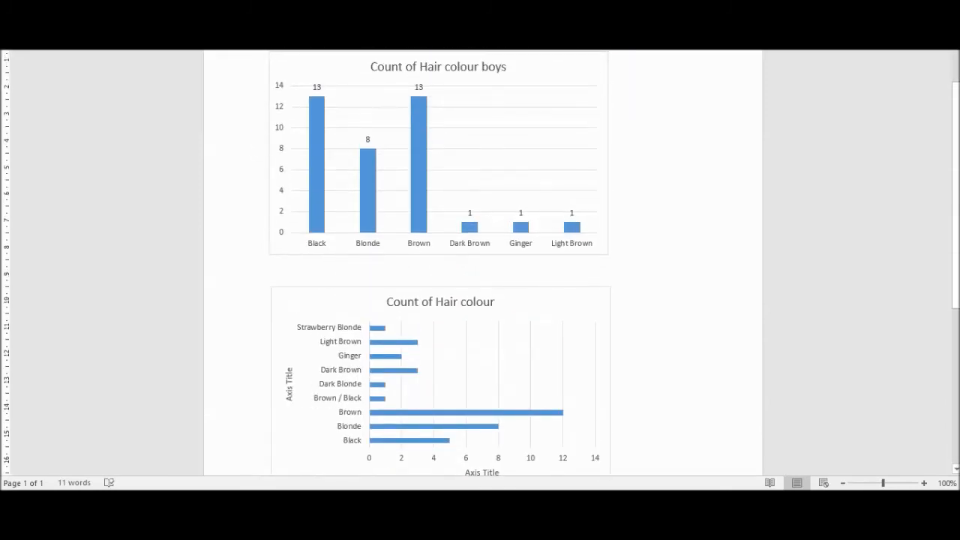
Switch to Excel, close the PivotChart Fields and Format Chart Area panes, and select the boys' Eye colour data K39:K76 in the IQ vTV (2) sheet.
mouse_move(559, 414)
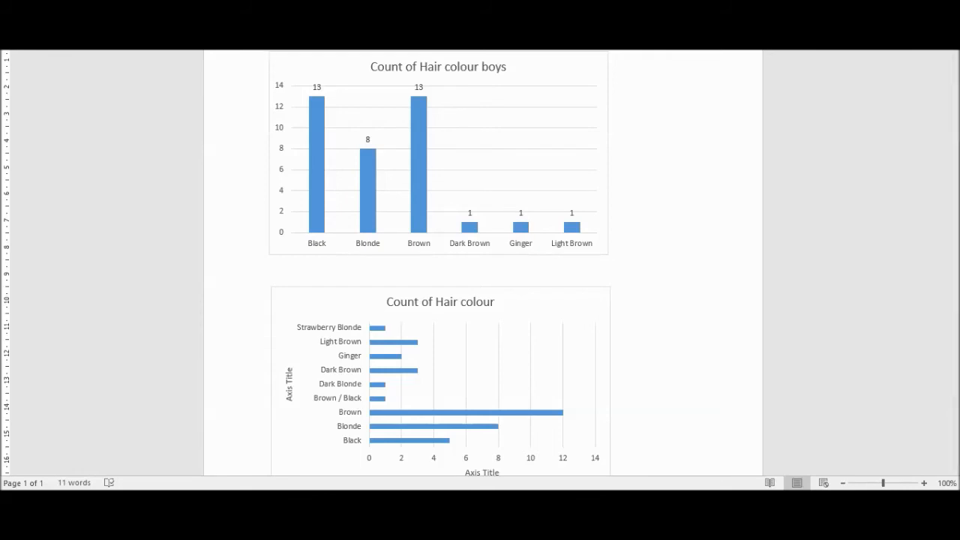
key("alt+Tab")
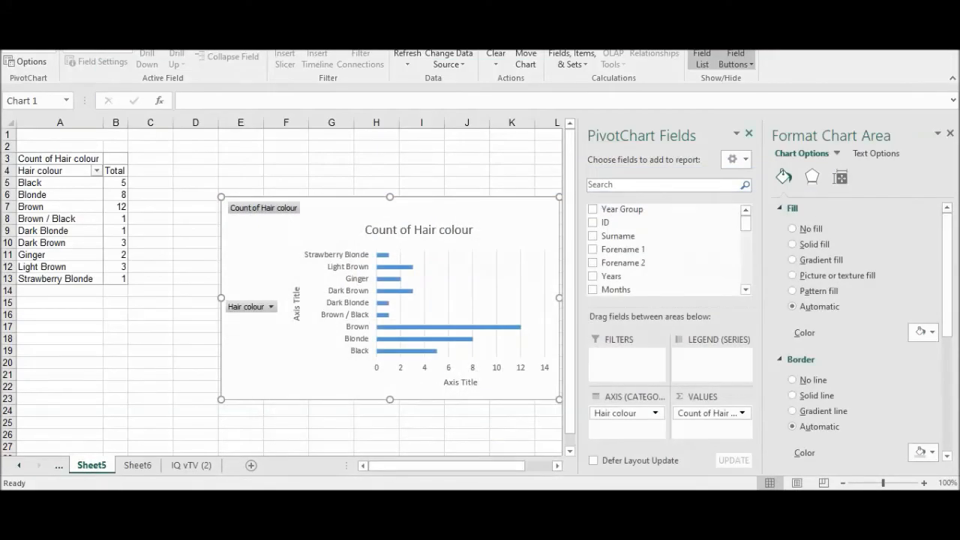
left_click(748, 133)
left_click(950, 133)
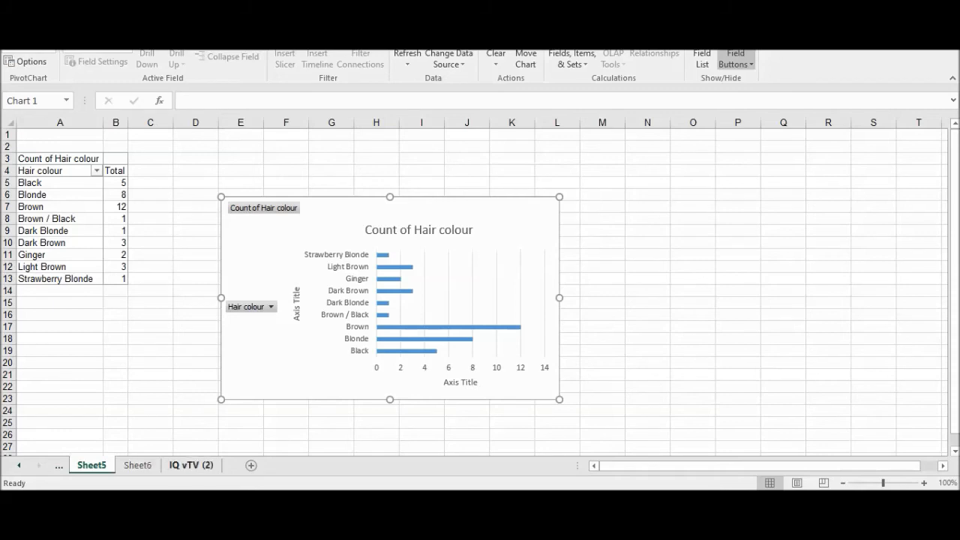
left_click(192, 465)
left_click(434, 411)
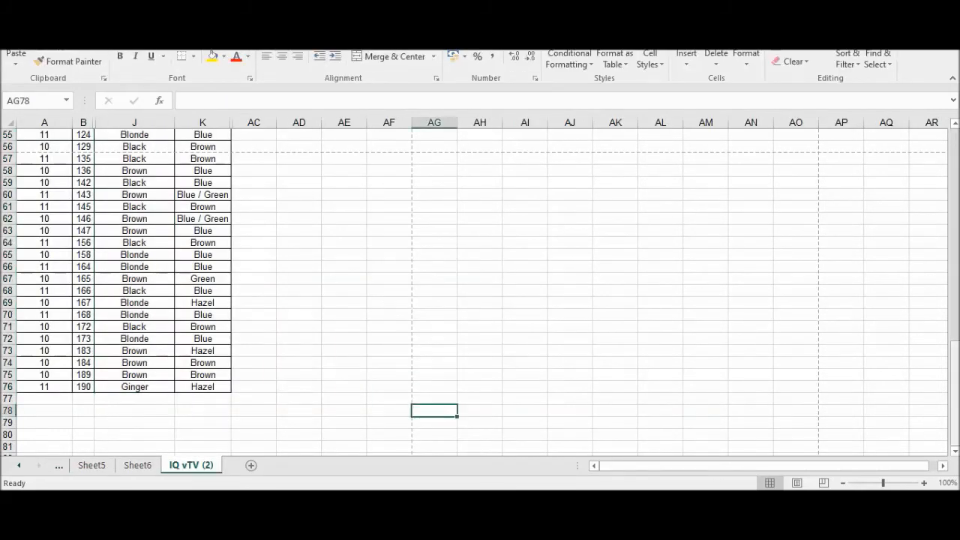
scroll(480, 288, "up", 3)
scroll(480, 289, "up", 4)
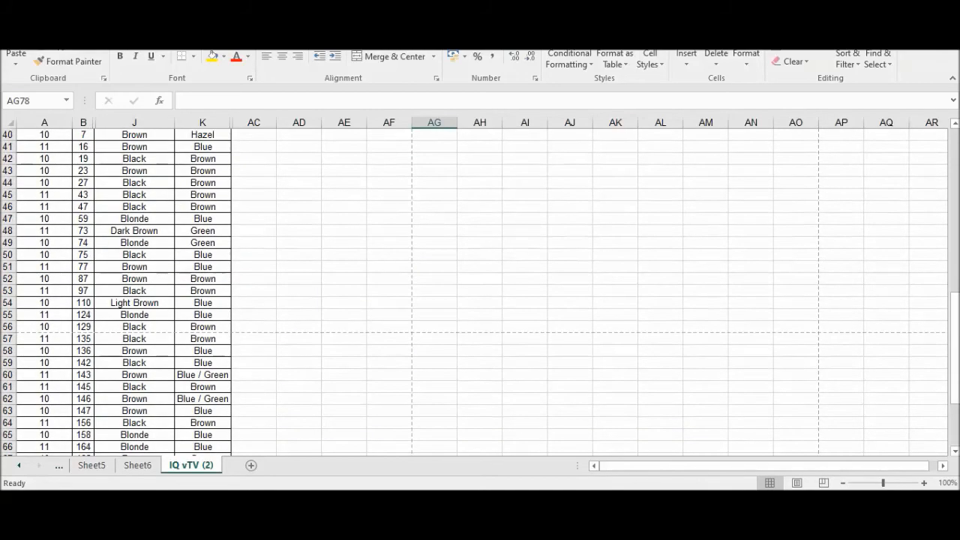
left_click_drag(202, 194, 229, 439)
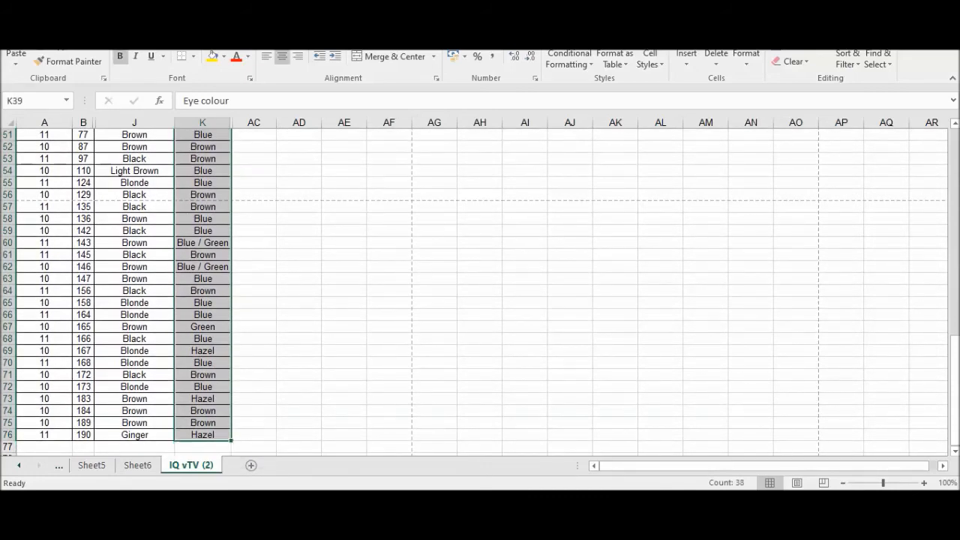
left_click(87, 14)
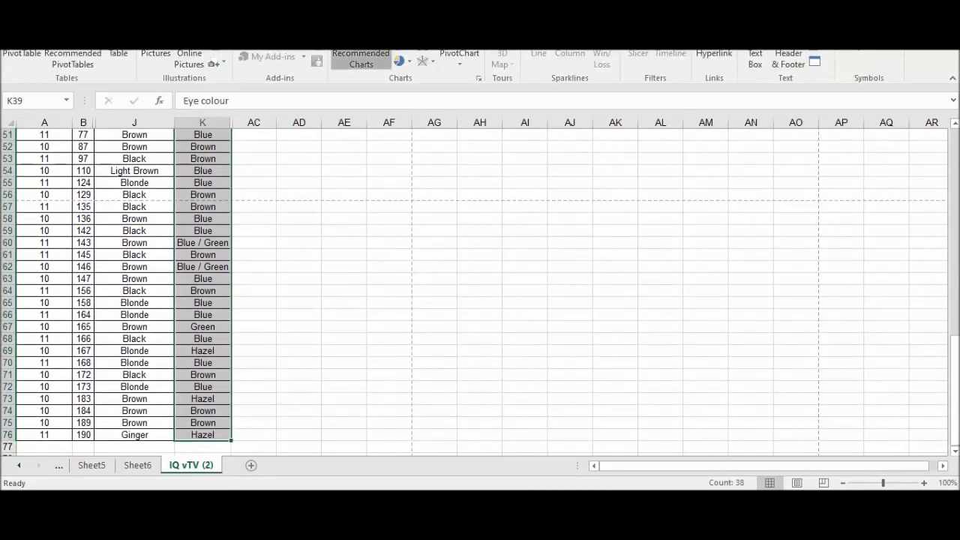
left_click(361, 58)
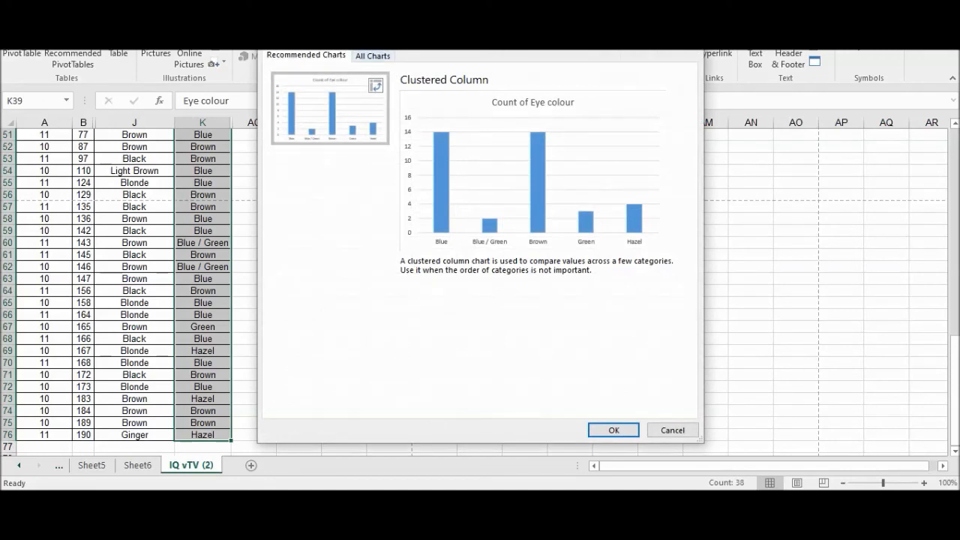
left_click(372, 56)
left_click(299, 148)
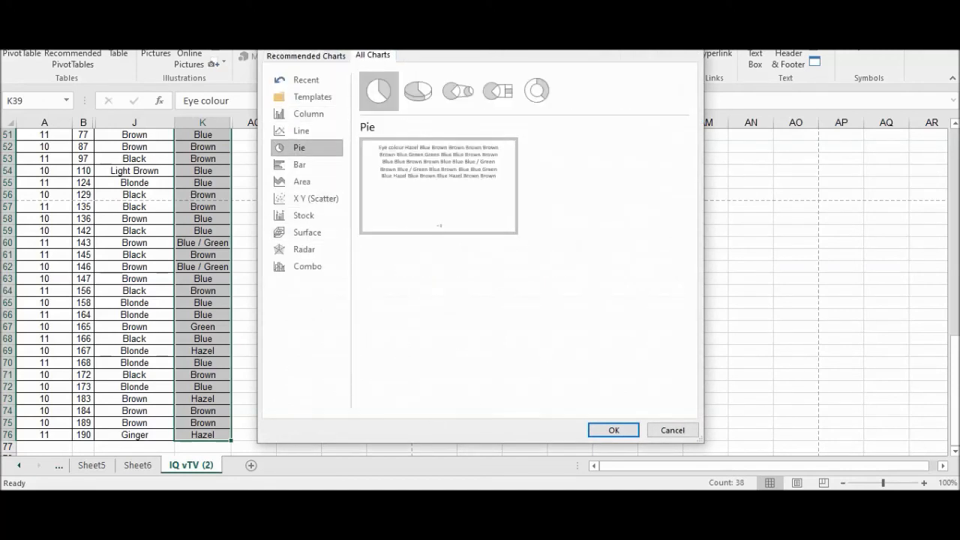
left_click(418, 91)
key("Right")
key("Right")
key("Right")
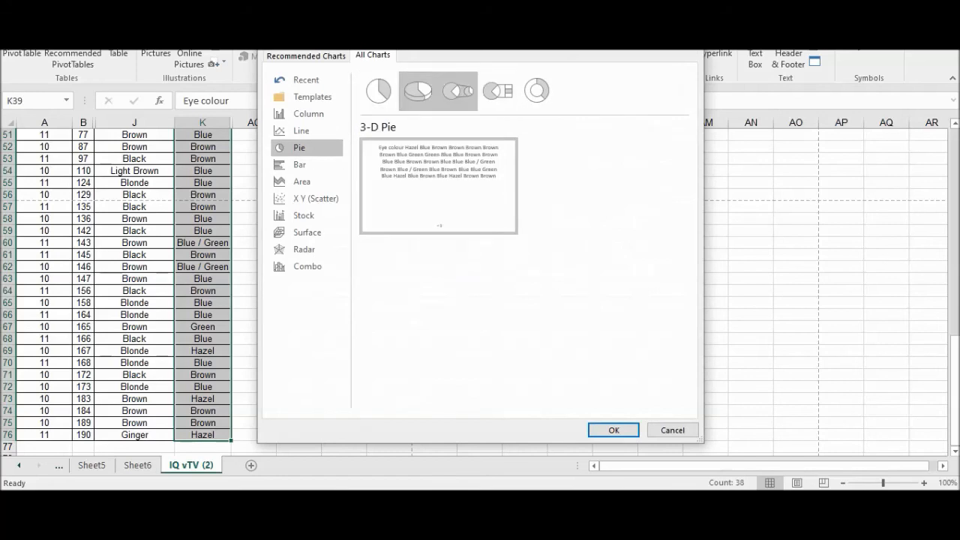
key("Left")
key("Left")
key("Left")
key("Left")
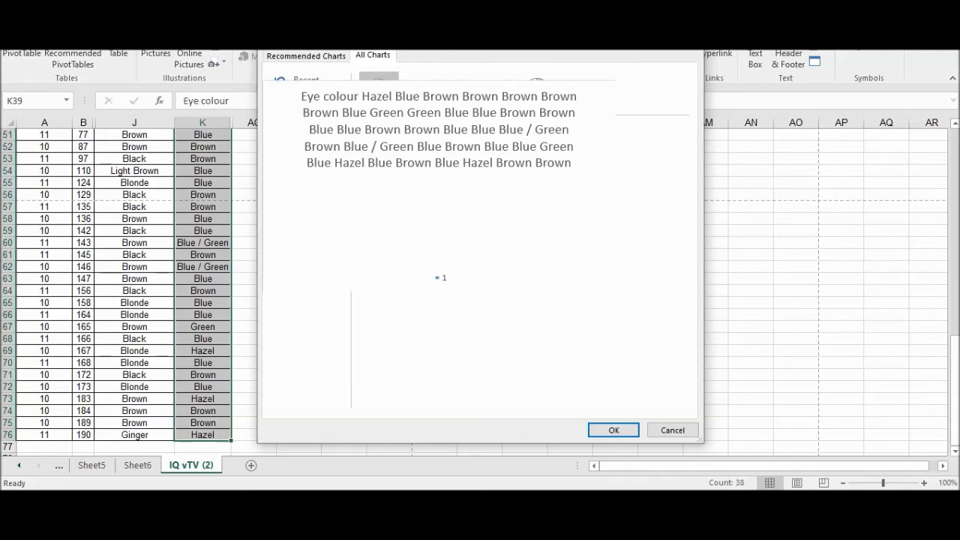
mouse_move(439, 186)
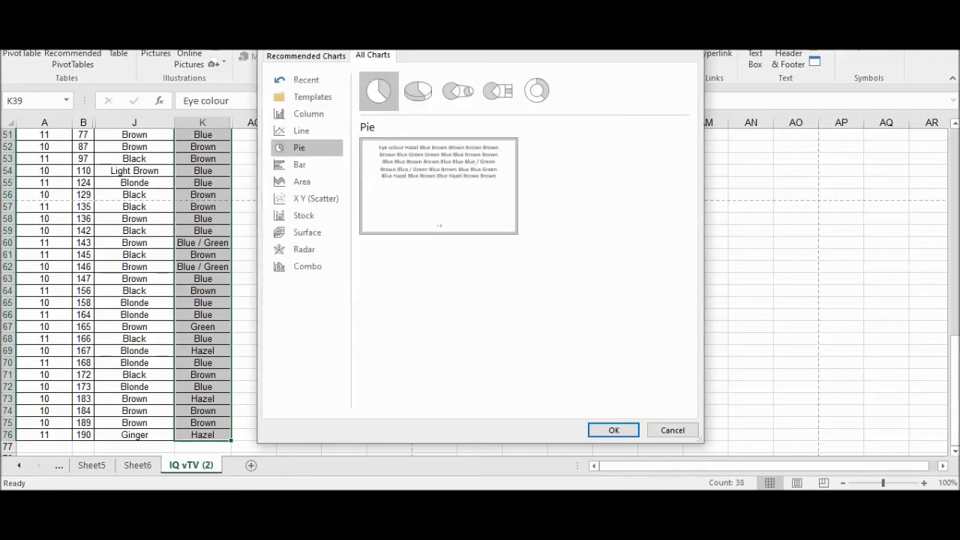
left_click(306, 80)
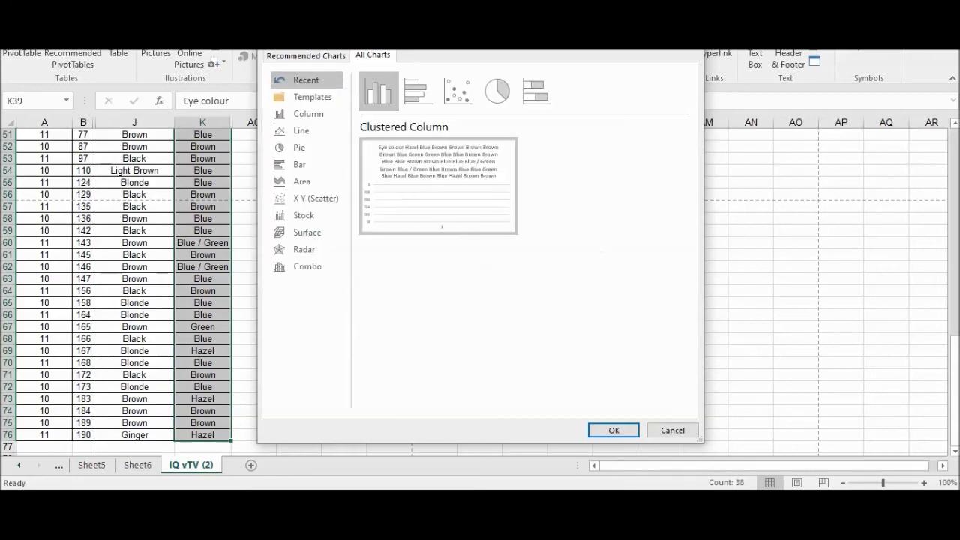
left_click(672, 430)
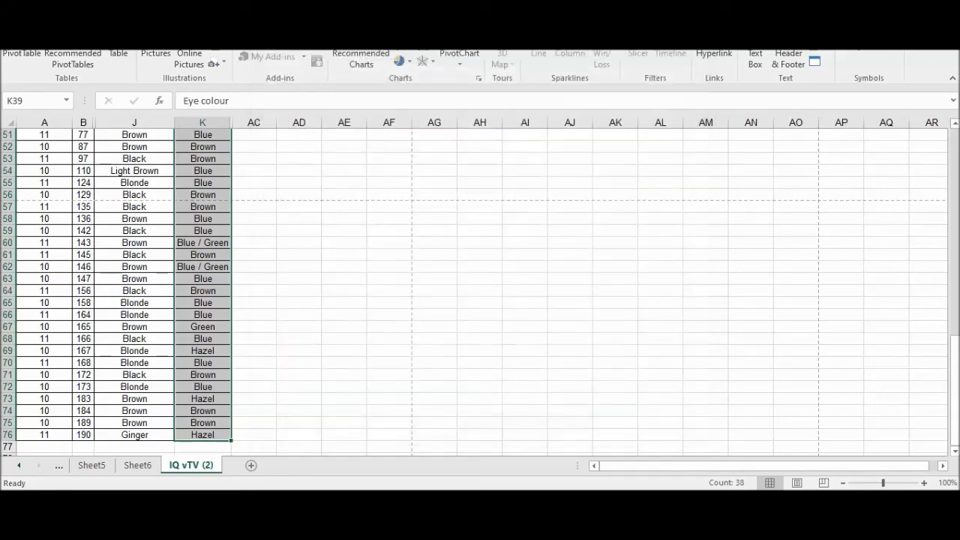
Insert the recommended clustered column chart counting the selected eye colours.
left_click(361, 58)
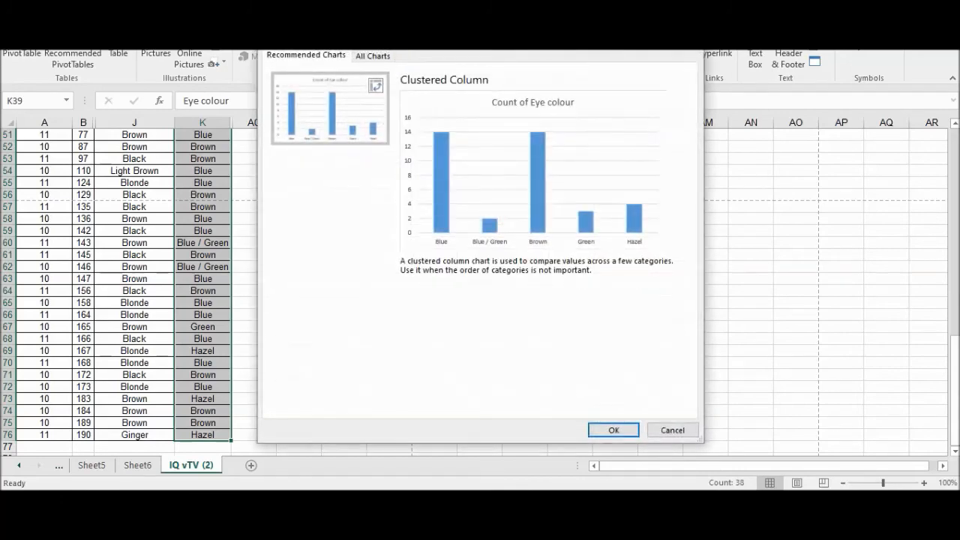
left_click(613, 430)
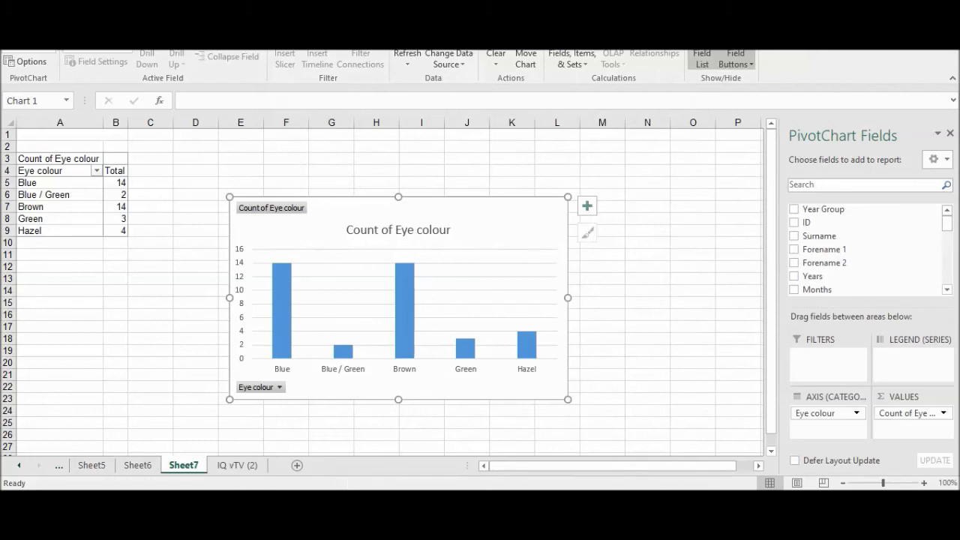
Insert a pie chart from the eye colour pivot table's categories and totals, cells A4:B9.
left_click(34, 183)
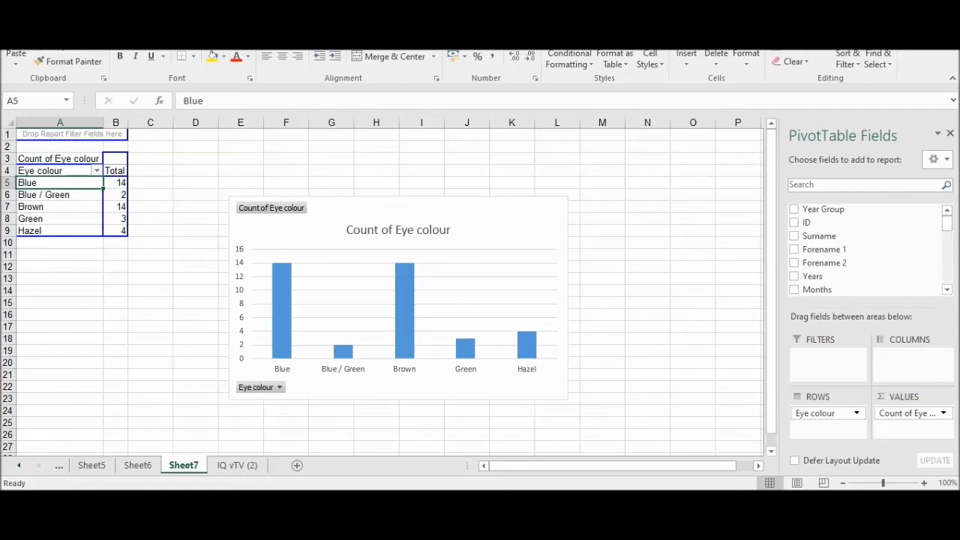
left_click(41, 242)
left_click(38, 183)
left_click(39, 171)
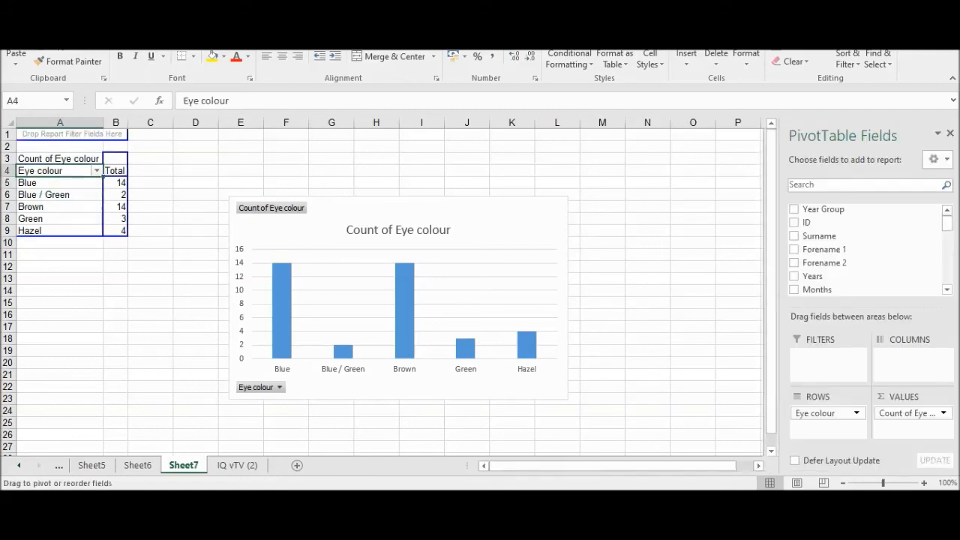
left_click(39, 176)
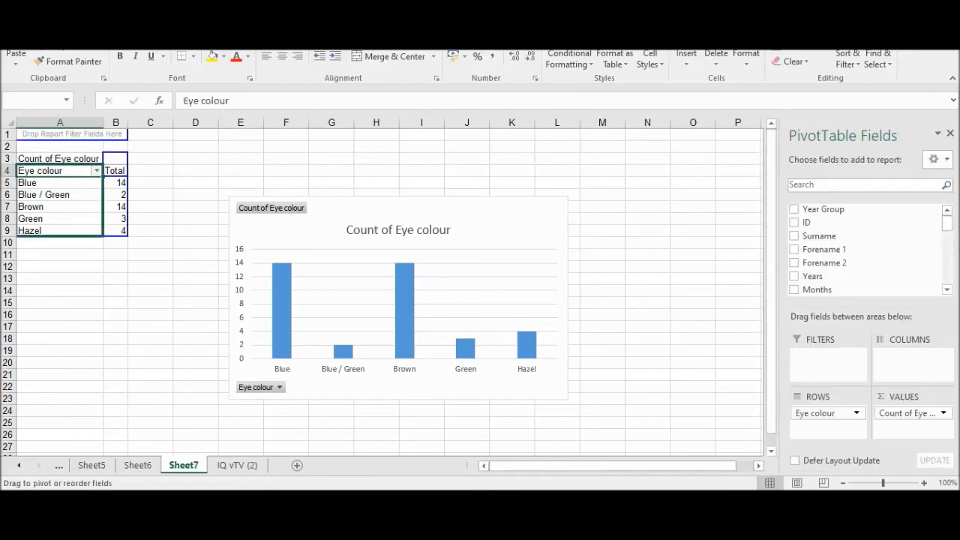
left_click(148, 231)
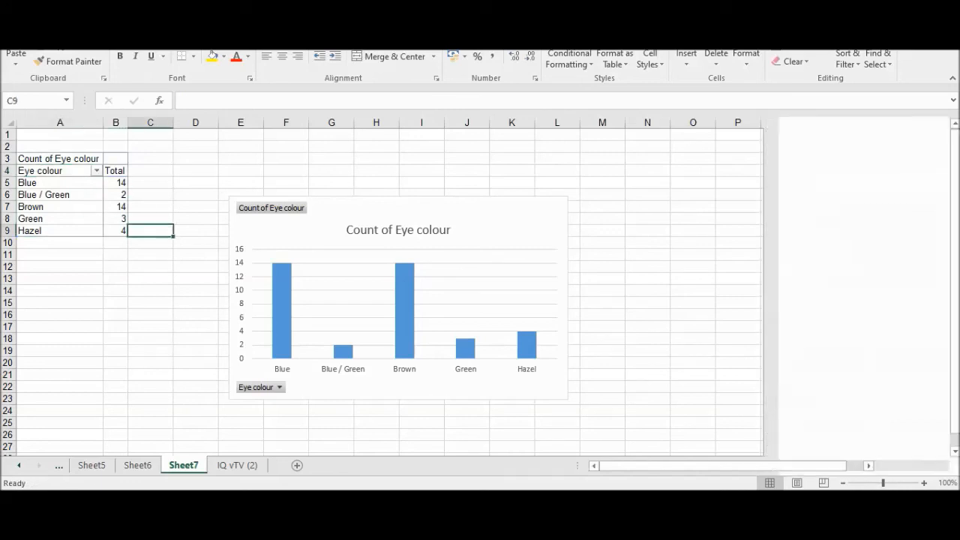
left_click_drag(116, 231, 56, 171)
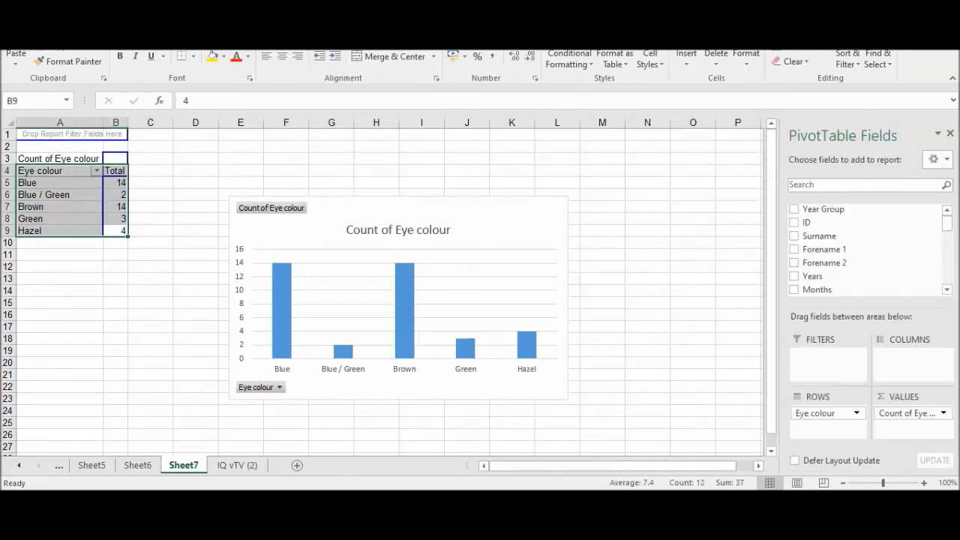
left_click(86, 15)
left_click(361, 59)
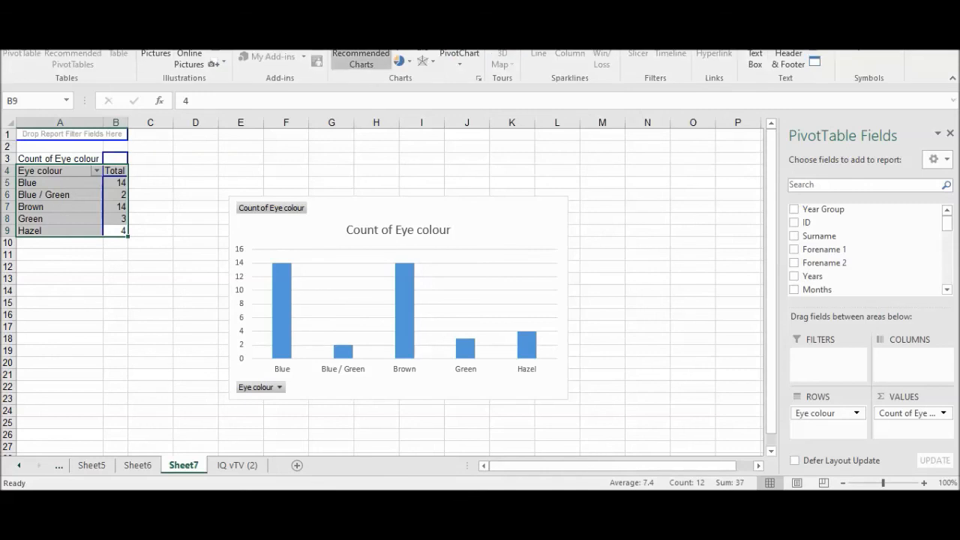
left_click(300, 147)
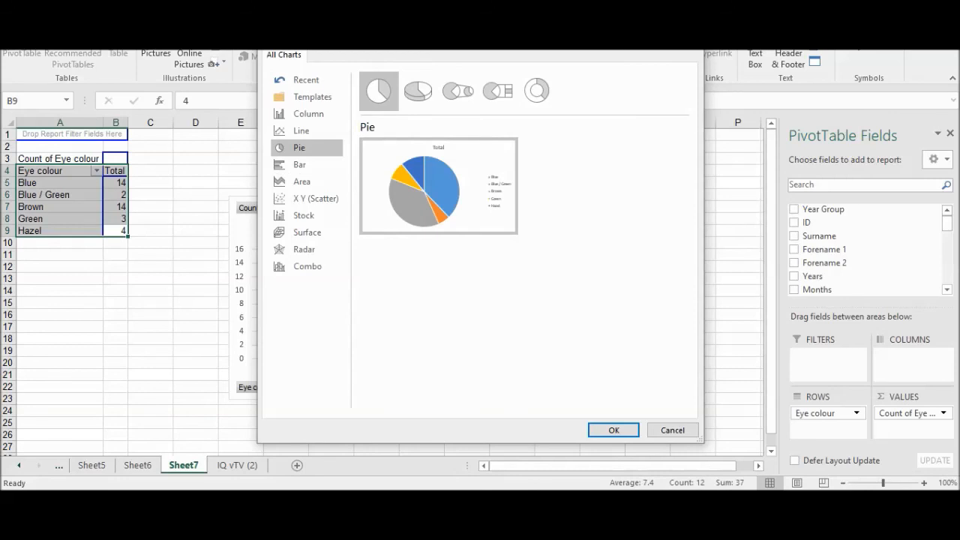
left_click_drag(450, 32, 529, 48)
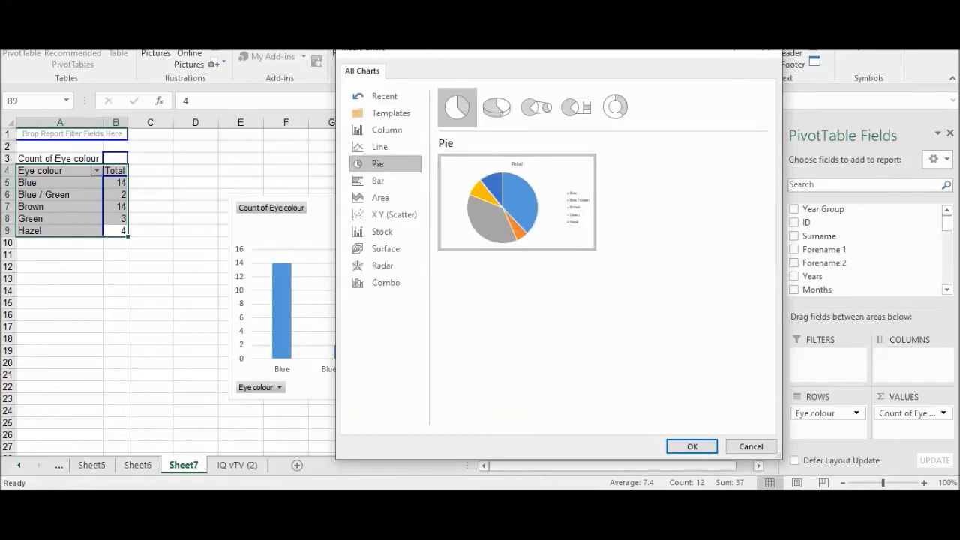
left_click(691, 447)
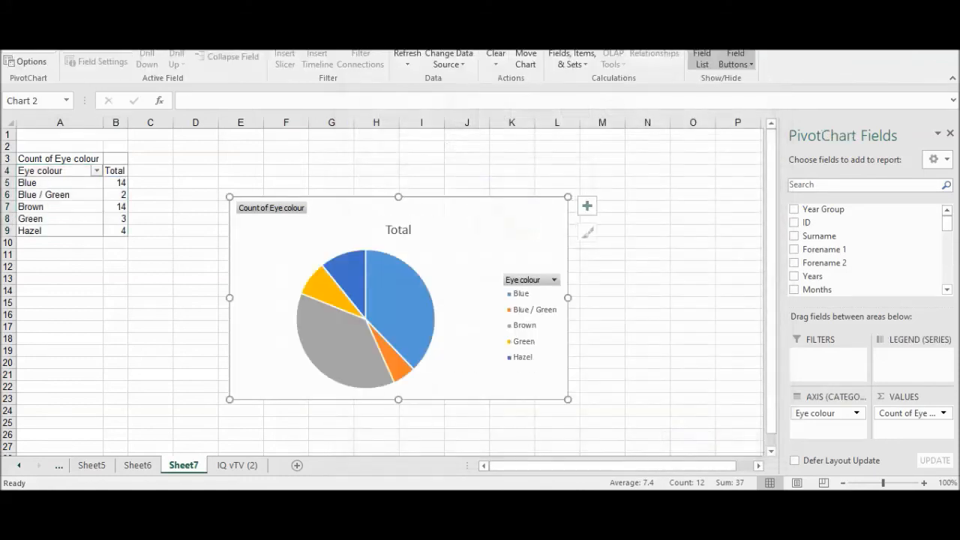
Arrange the eye colour charts side by side, with the column chart below the pivot table and the pie chart's title above its legend.
left_click_drag(398, 229, 679, 196)
left_click_drag(375, 216, 214, 257)
left_click_drag(638, 196, 598, 184)
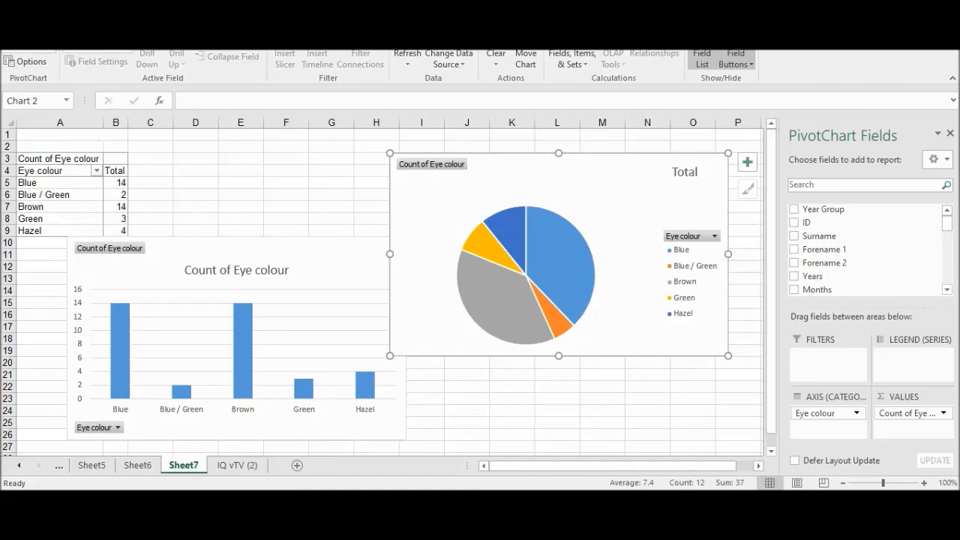
mouse_move(569, 503)
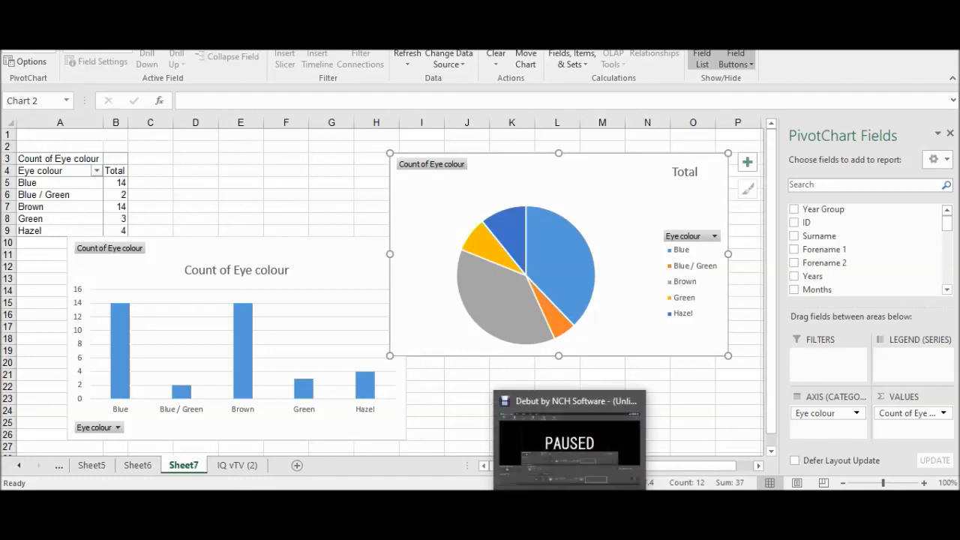
key("ctrl+s")
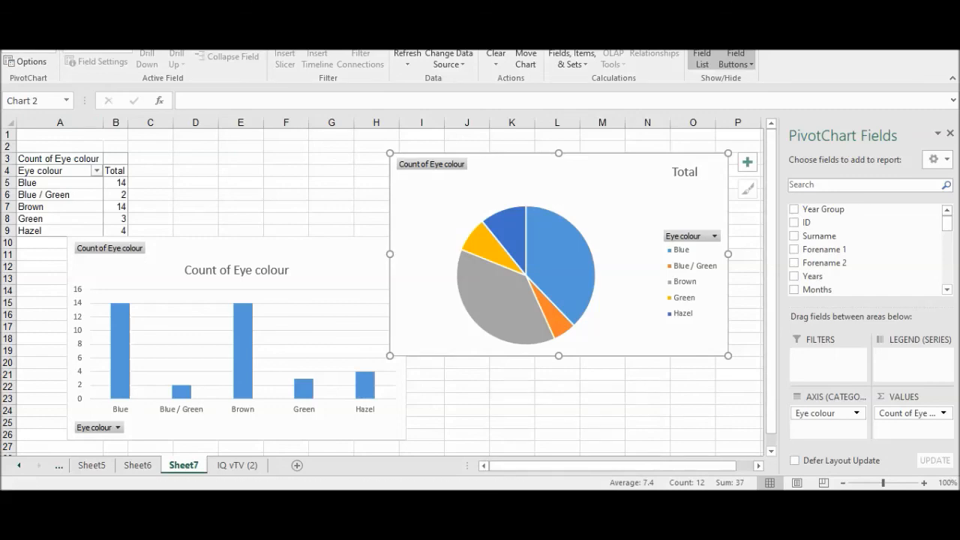
key("Return")
Copy the eye colour pie chart and paste it into the Word document.
right_click(602, 156)
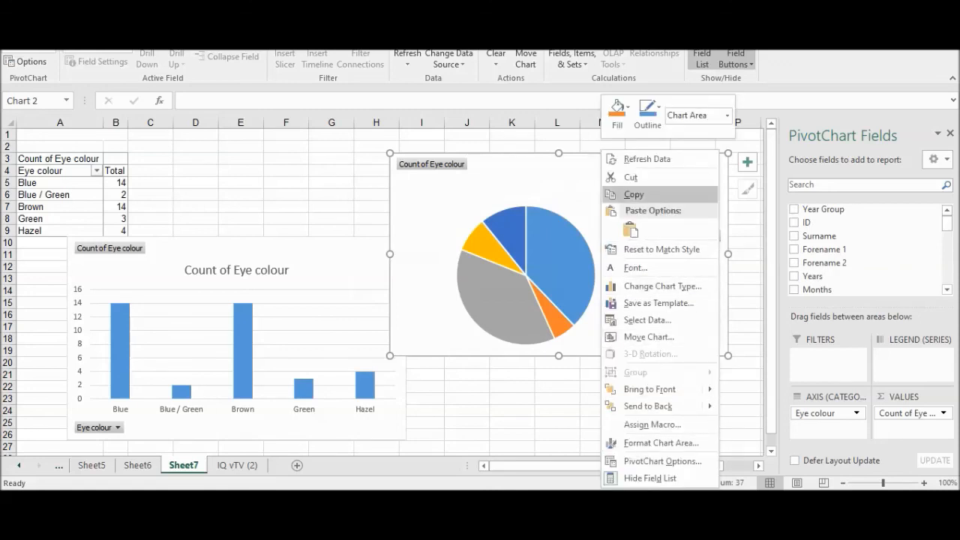
left_click(634, 195)
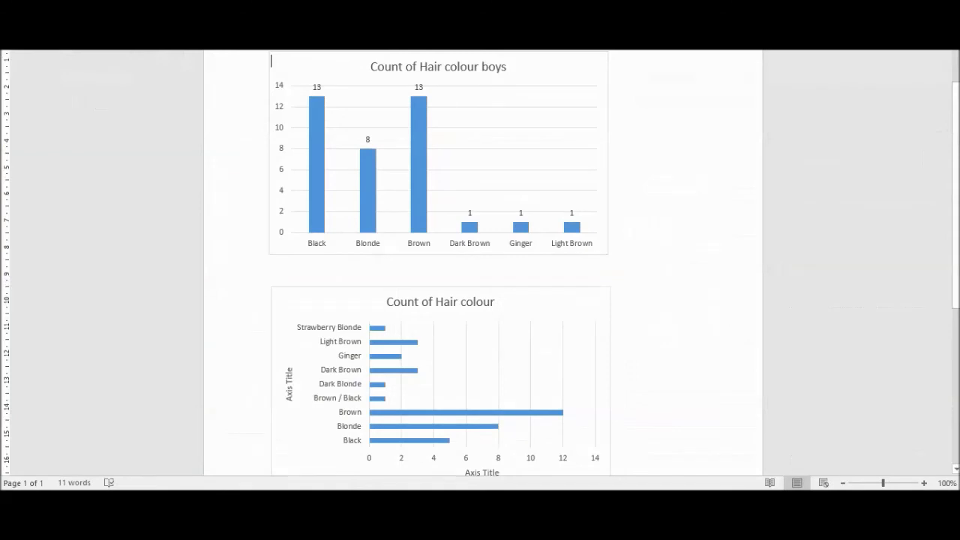
right_click(670, 124)
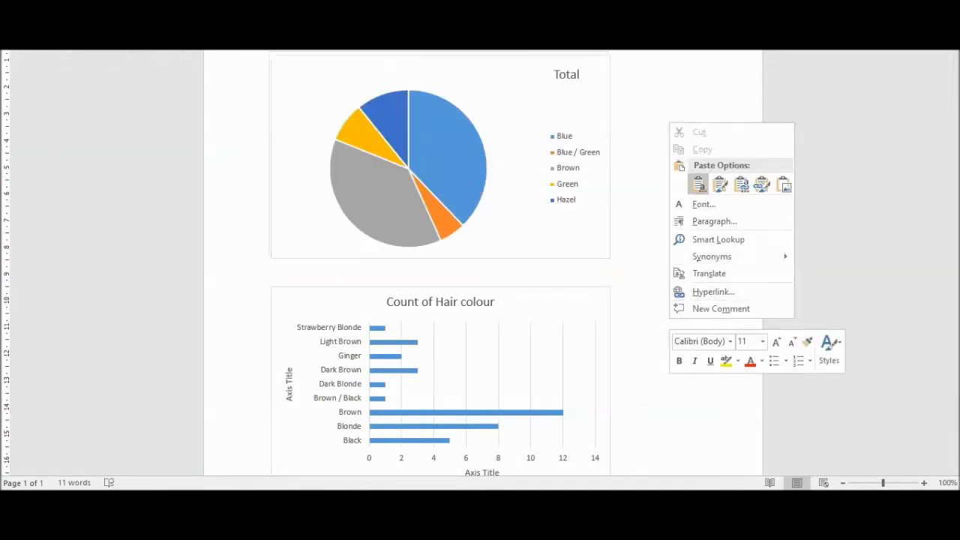
left_click(698, 184)
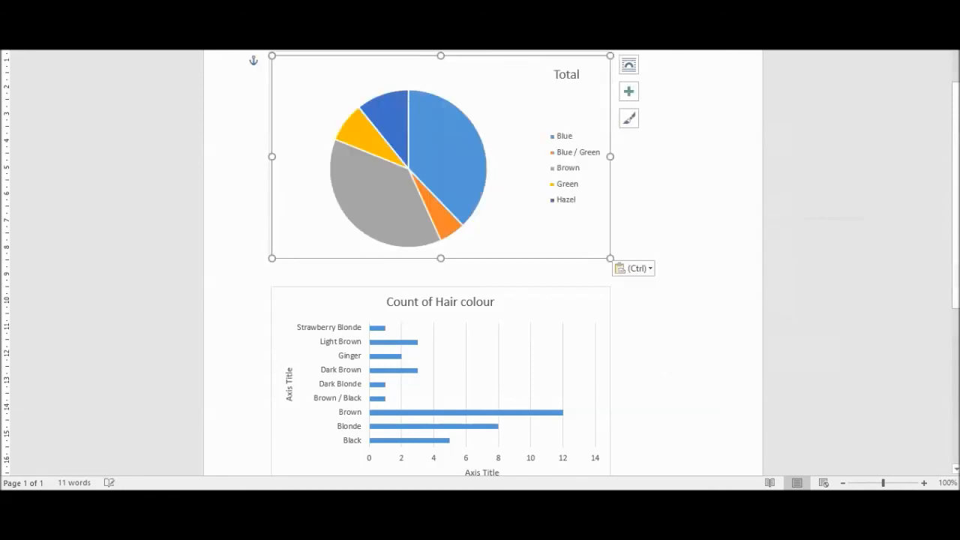
Move the pasted pie chart directly below the hair colour bar chart, aligned with its left edge.
left_click_drag(487, 72, 523, 464)
scroll(523, 450, "down", 5)
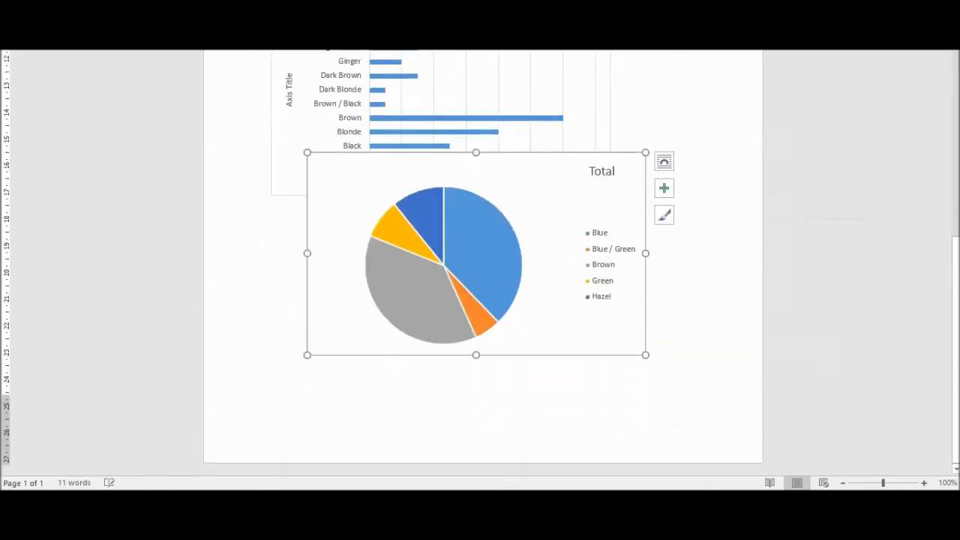
left_click_drag(488, 171, 451, 226)
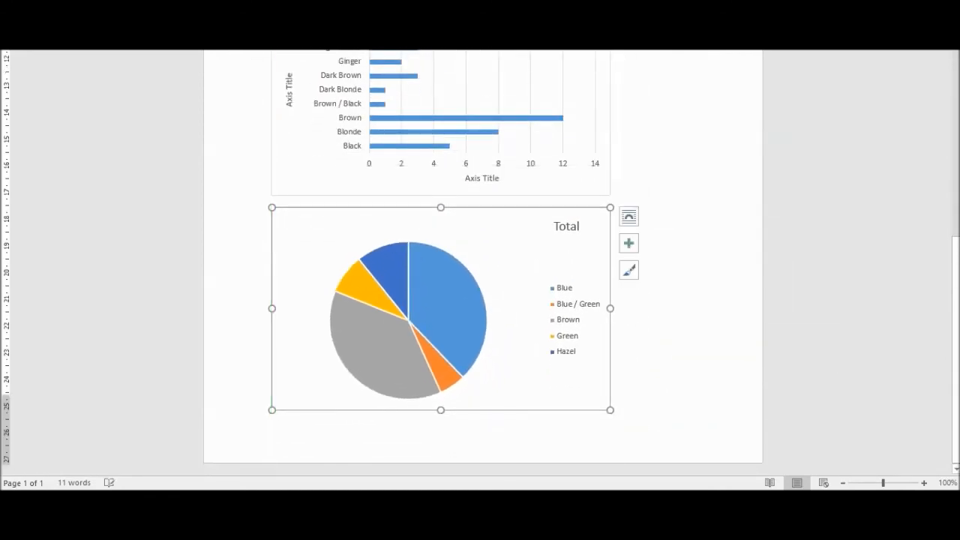
left_click(681, 330)
scroll(570, 364, "up", 2)
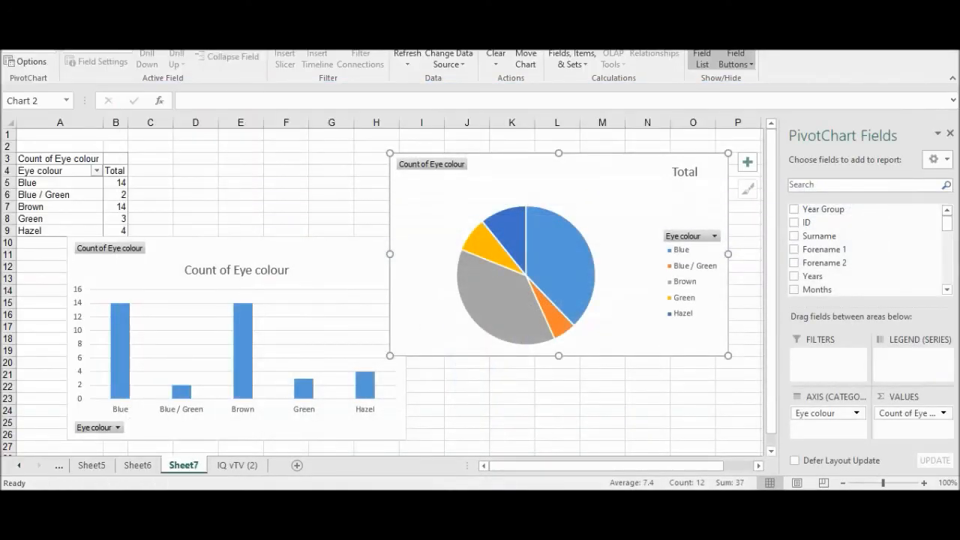
right_click(576, 246)
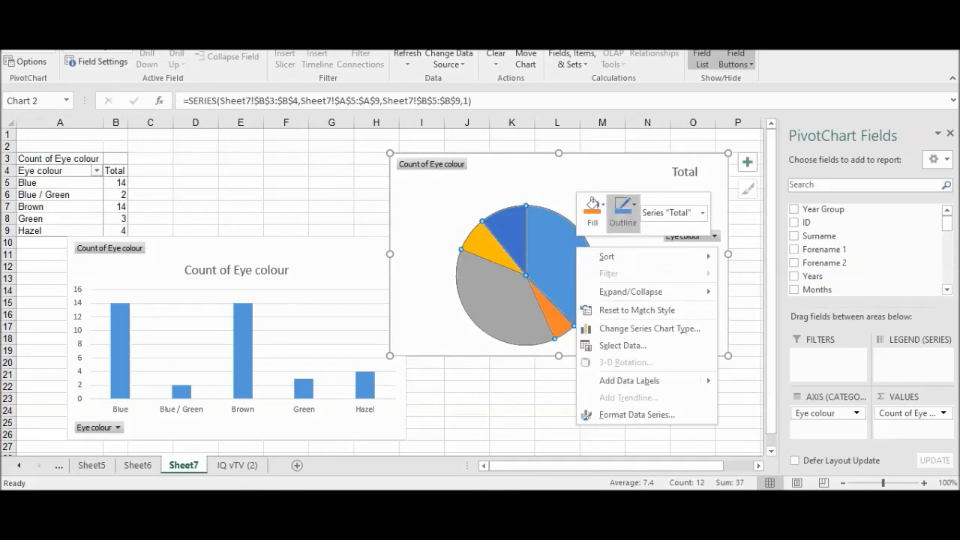
left_click(592, 204)
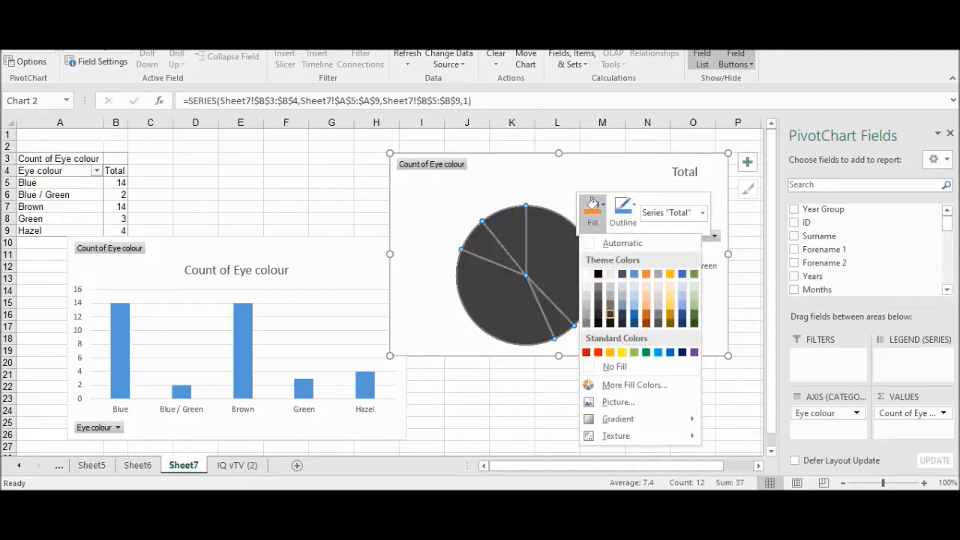
key("Escape")
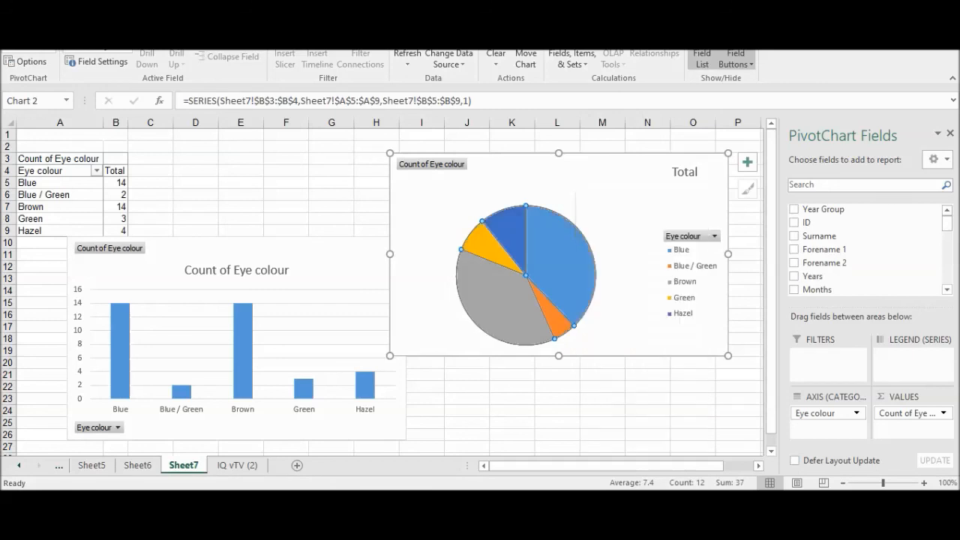
Fill the Blue / Green slice of the eye colour pie chart with a light green theme colour.
left_click(690, 265)
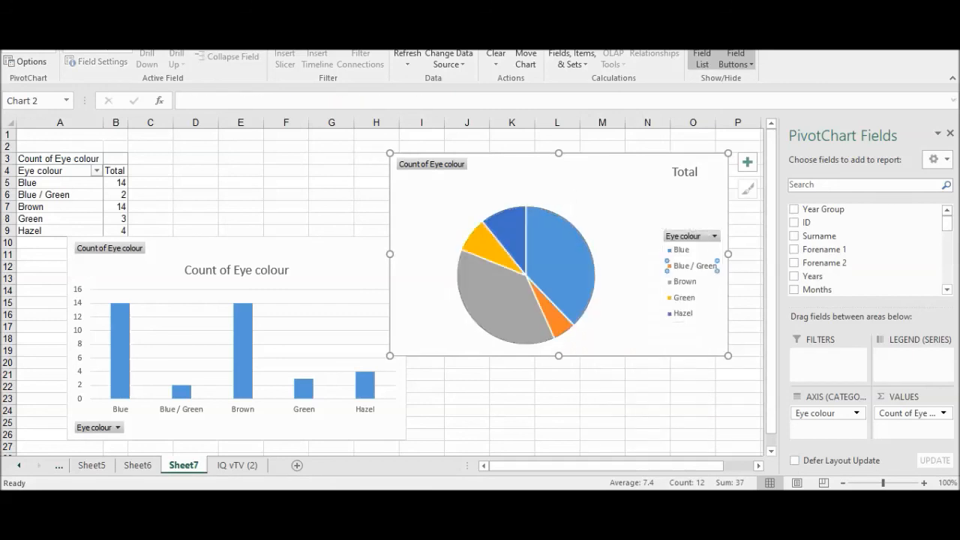
right_click(679, 266)
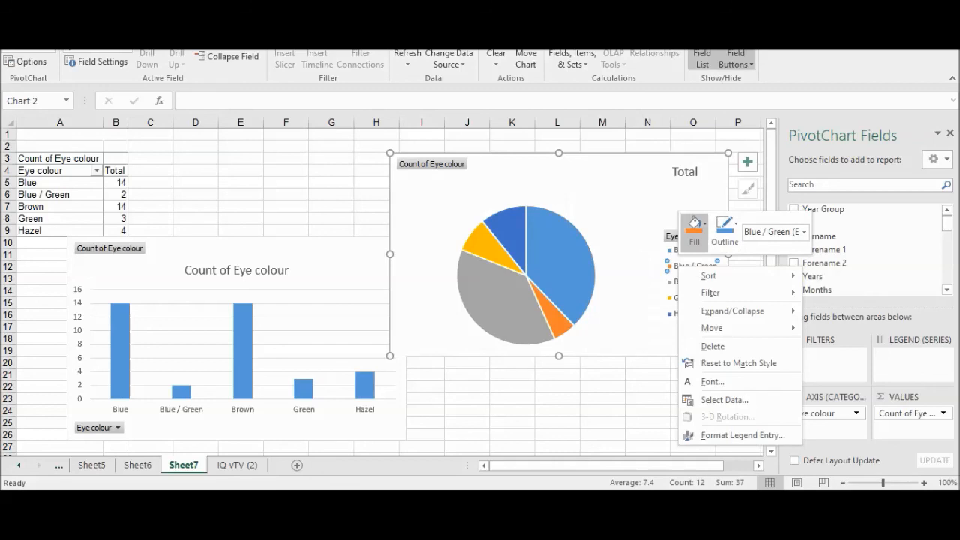
left_click(694, 224)
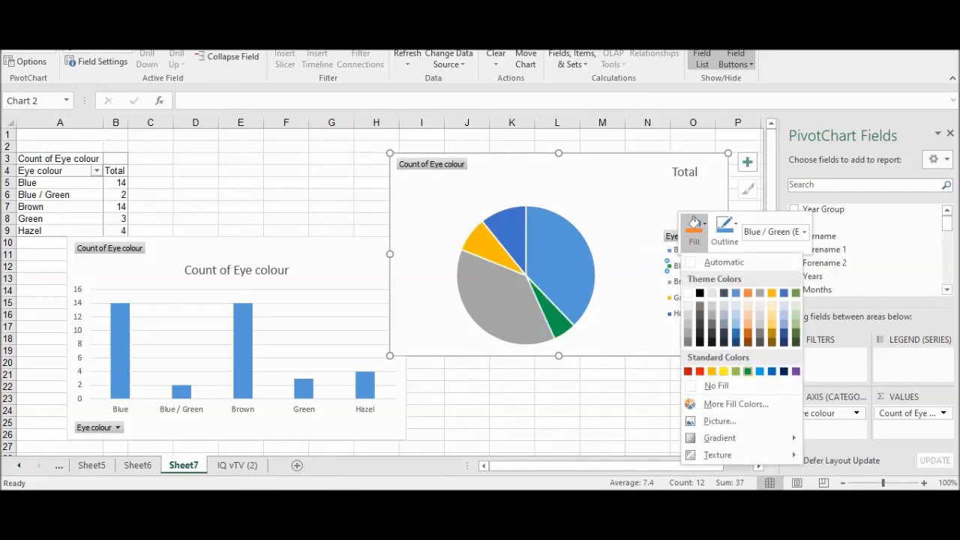
key("Escape")
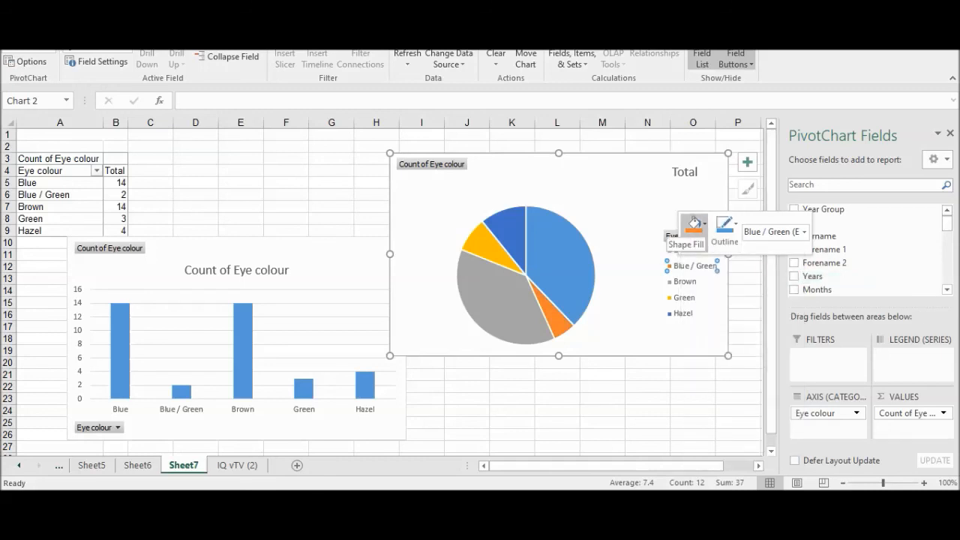
left_click(694, 224)
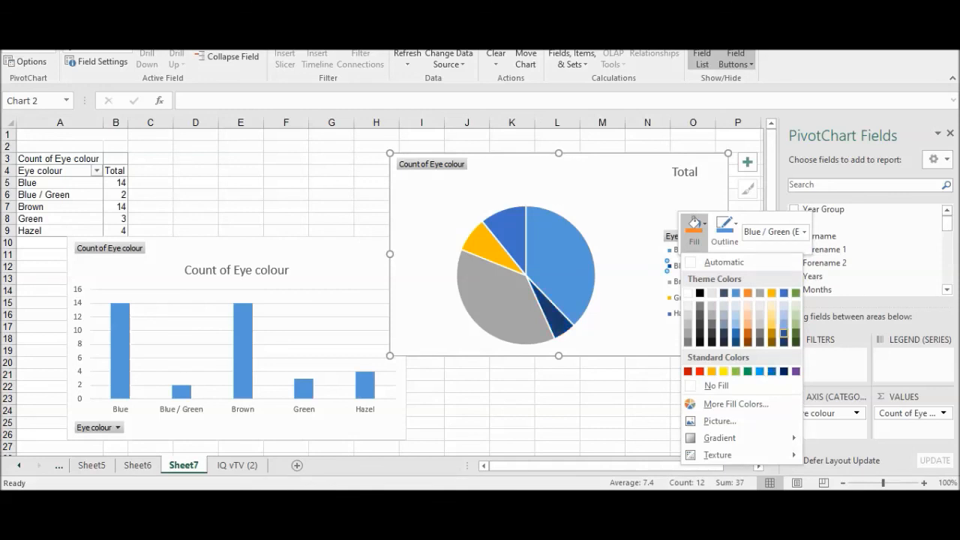
left_click(795, 322)
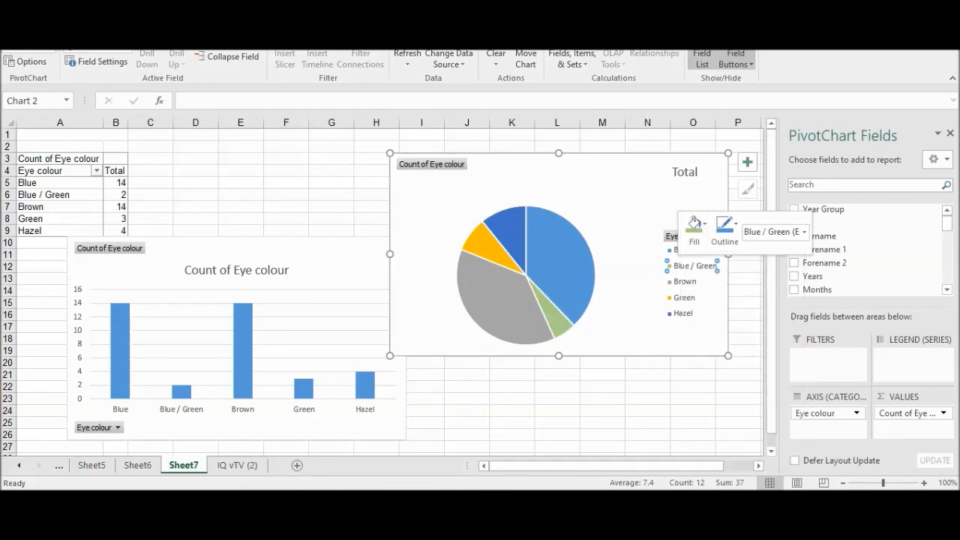
Recolour the pie chart's Brown slice with the darkest orange theme shade, a dark brown.
left_click(684, 282)
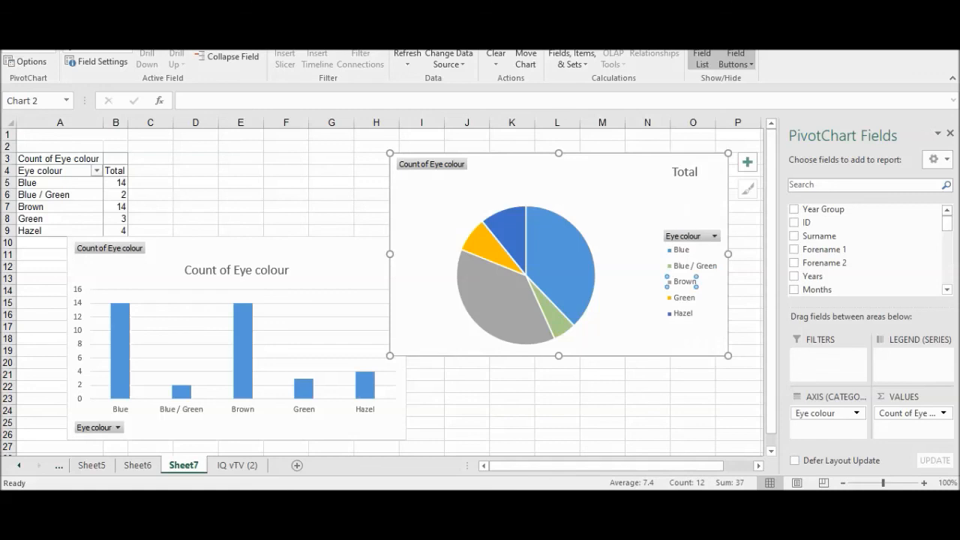
right_click(679, 283)
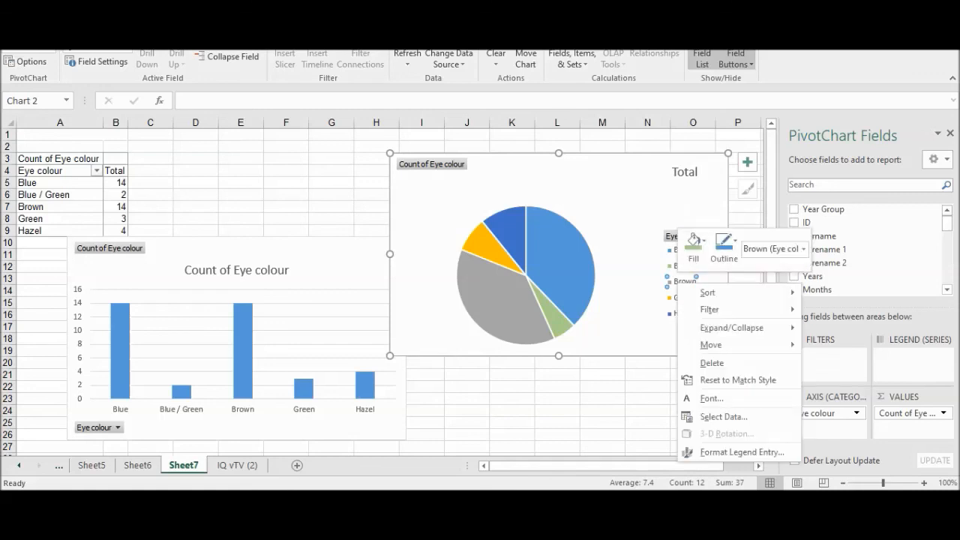
left_click(697, 241)
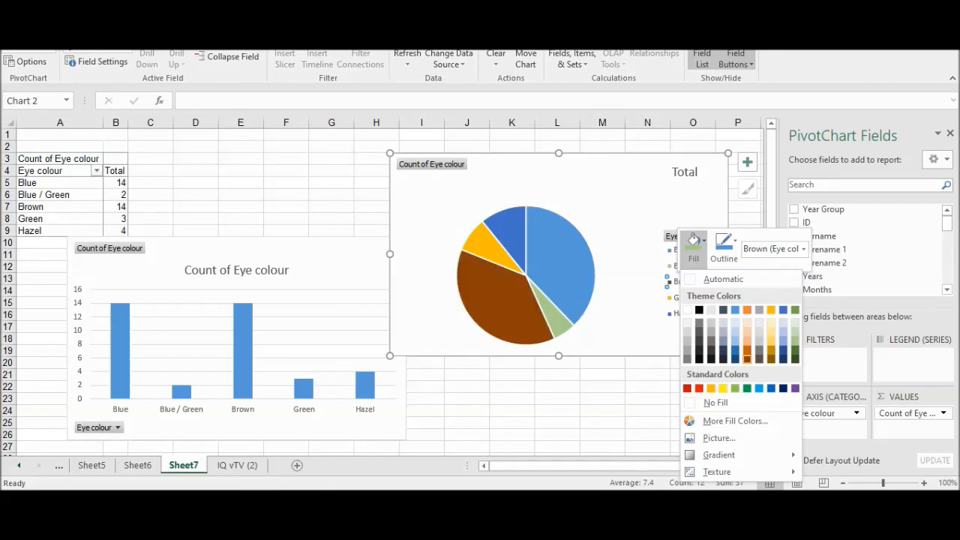
left_click(747, 359)
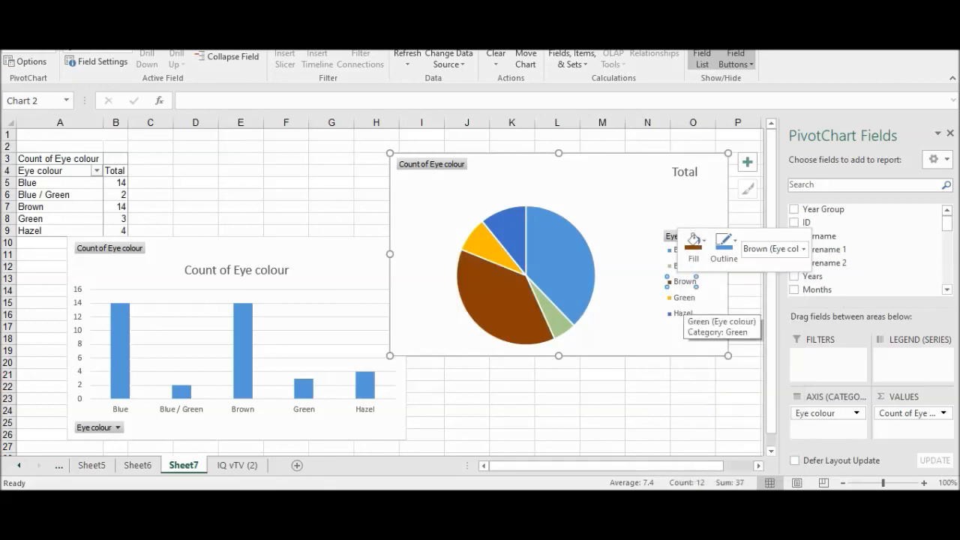
Change the fill of the pie chart's Green slice to the standard dark green.
right_click(684, 298)
left_click(701, 258)
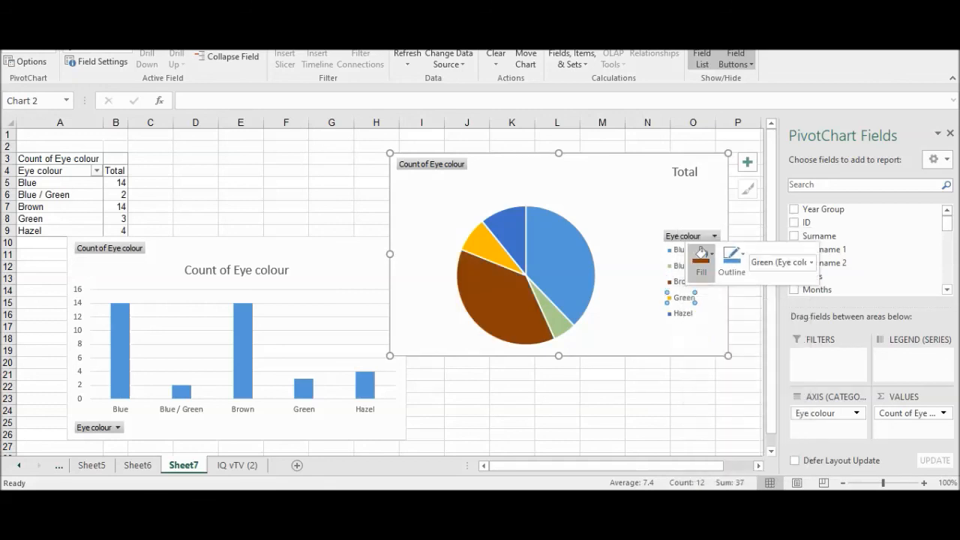
left_click(754, 150)
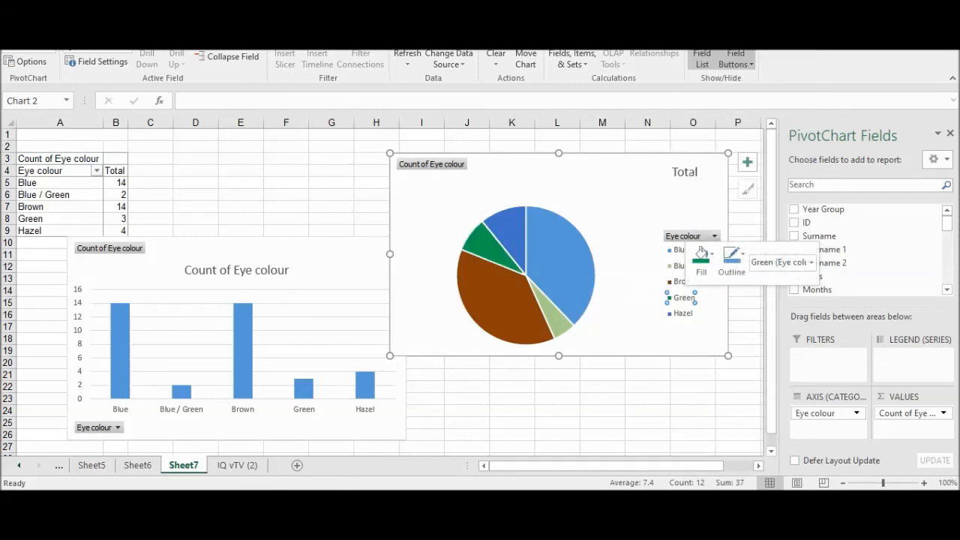
Fill the pie chart's Hazel slice with a dark gold theme colour and deselect the chart.
left_click(682, 313)
right_click(683, 313)
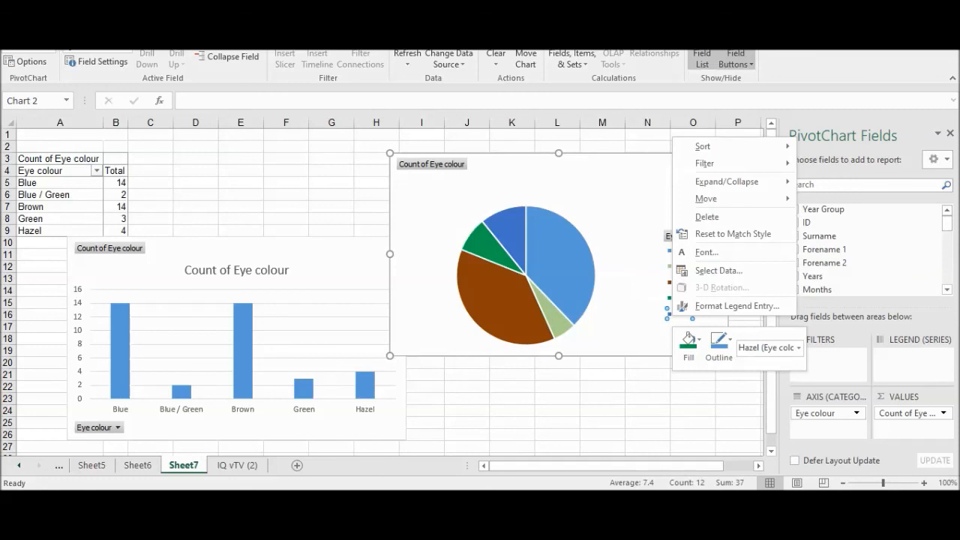
left_click(690, 344)
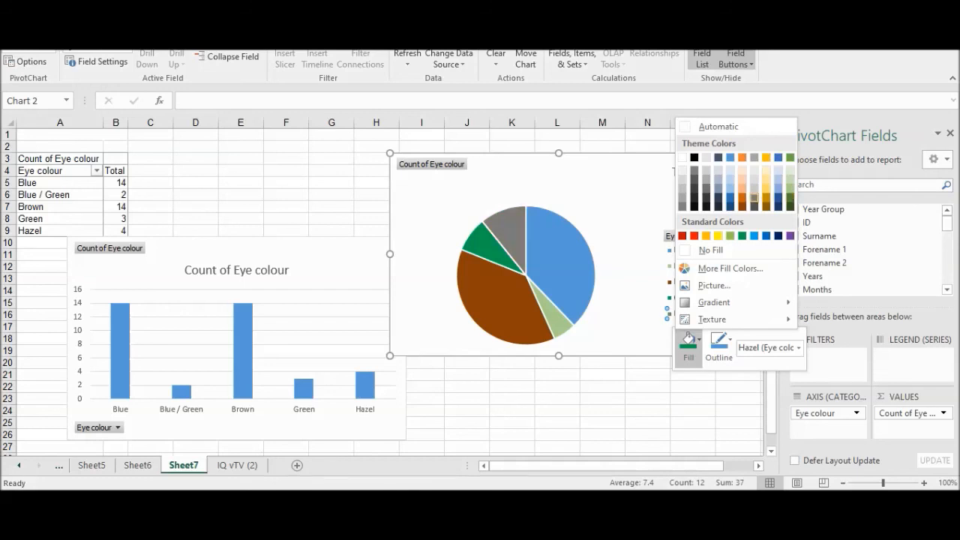
left_click(766, 197)
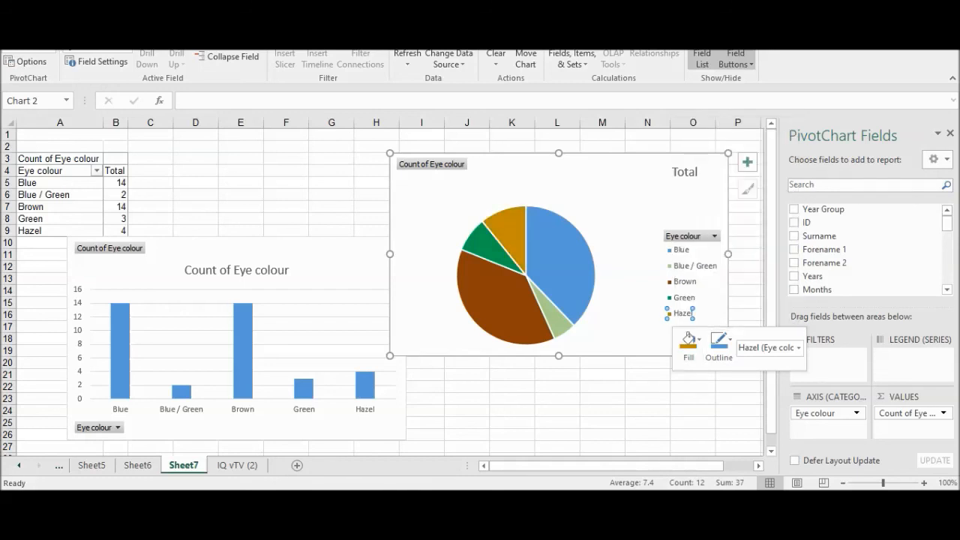
left_click(648, 398)
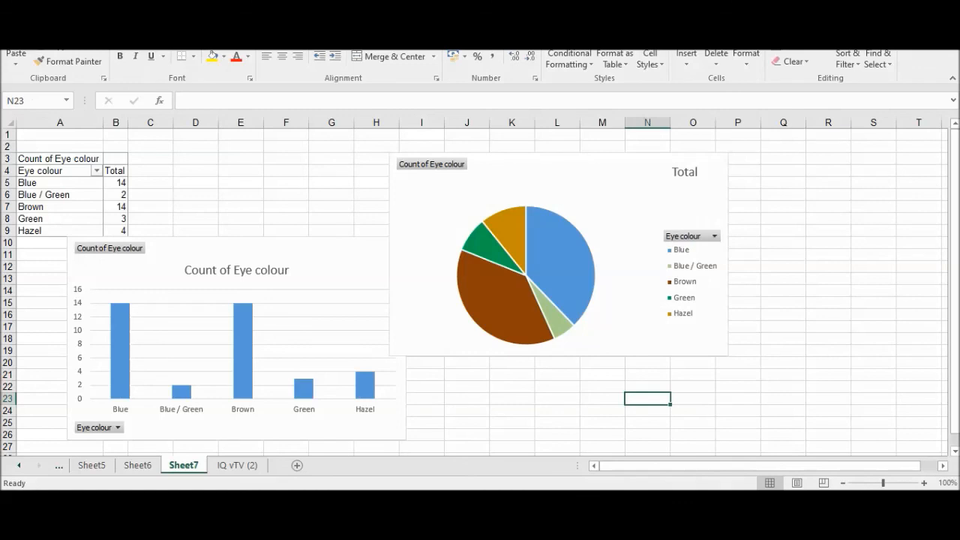